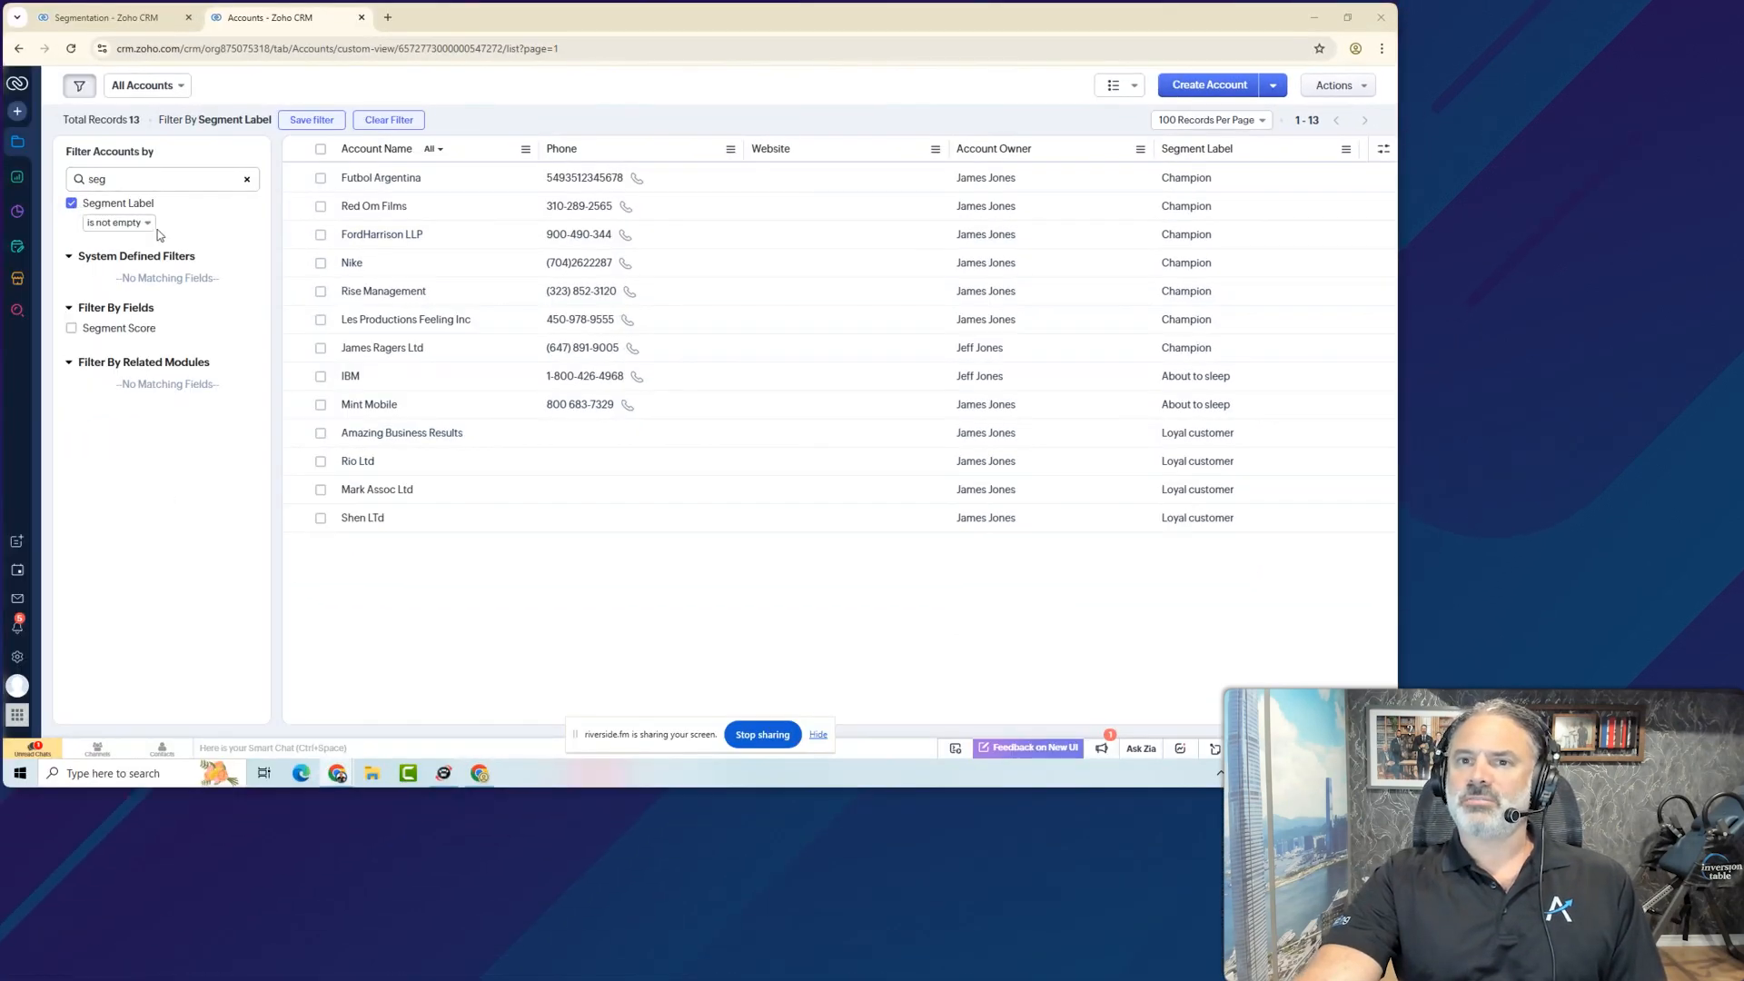
- Filter the accounts list to records whose Segment Label is Champion
{"action": "left_click", "coordinate": [146, 224]}
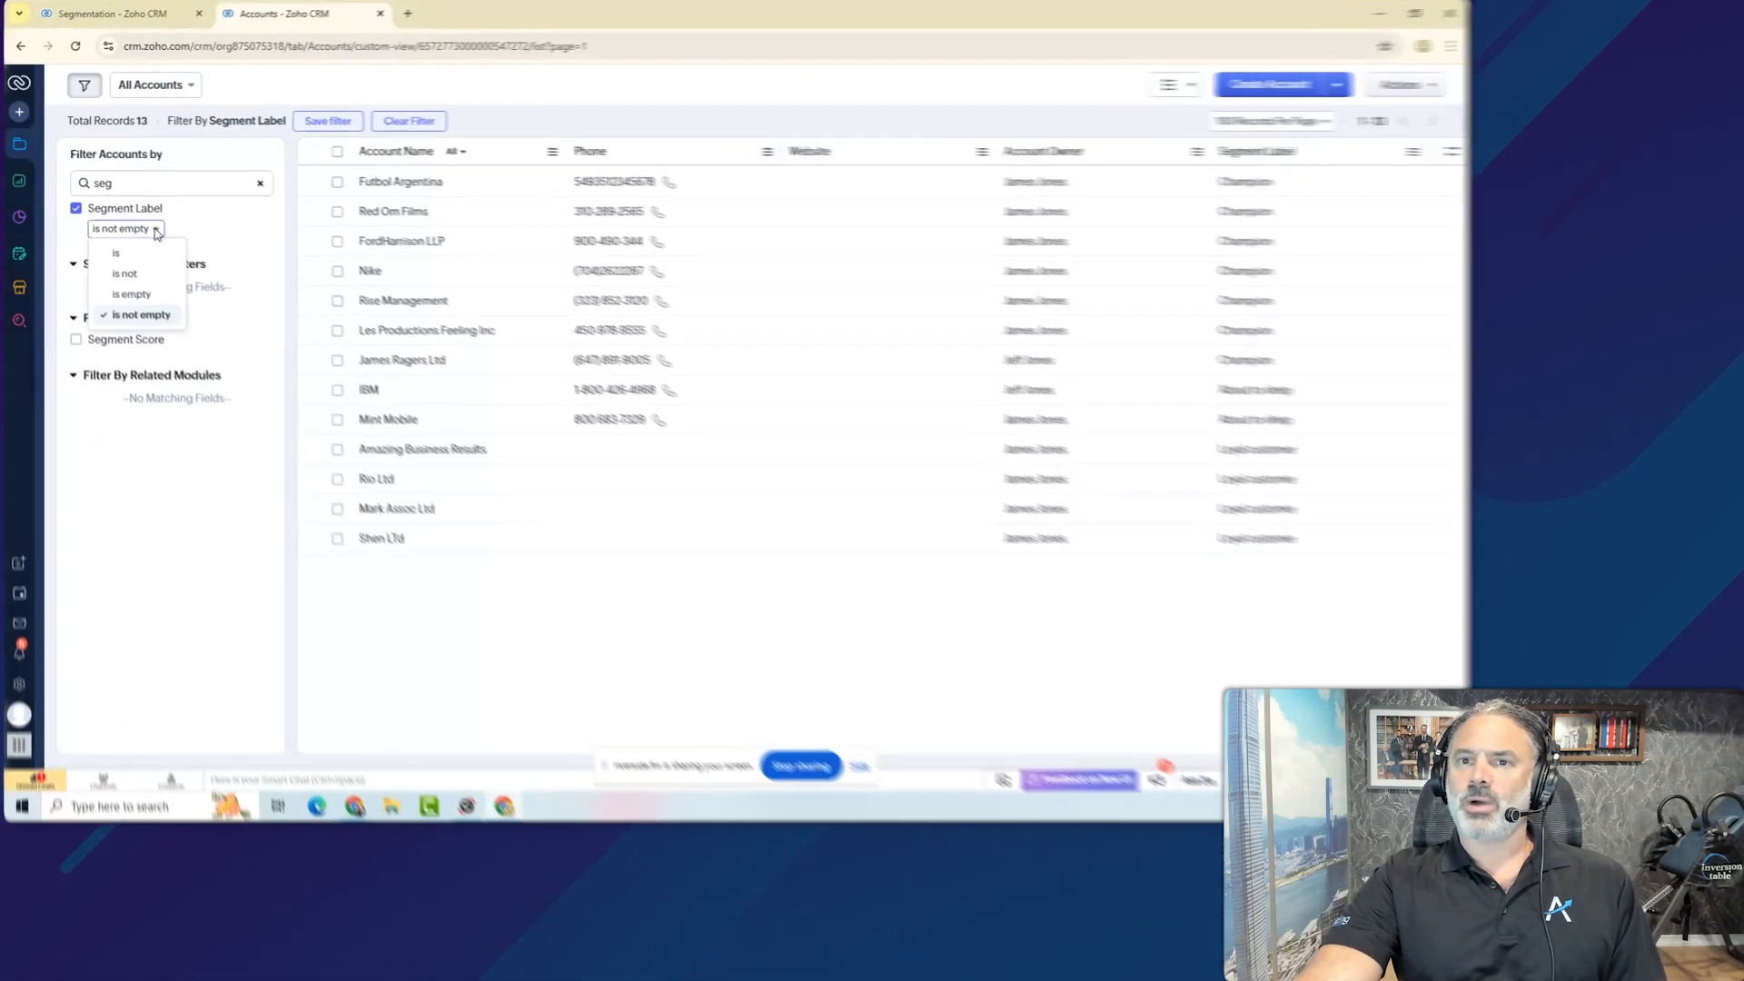
{"action": "left_click", "coordinate": [136, 239]}
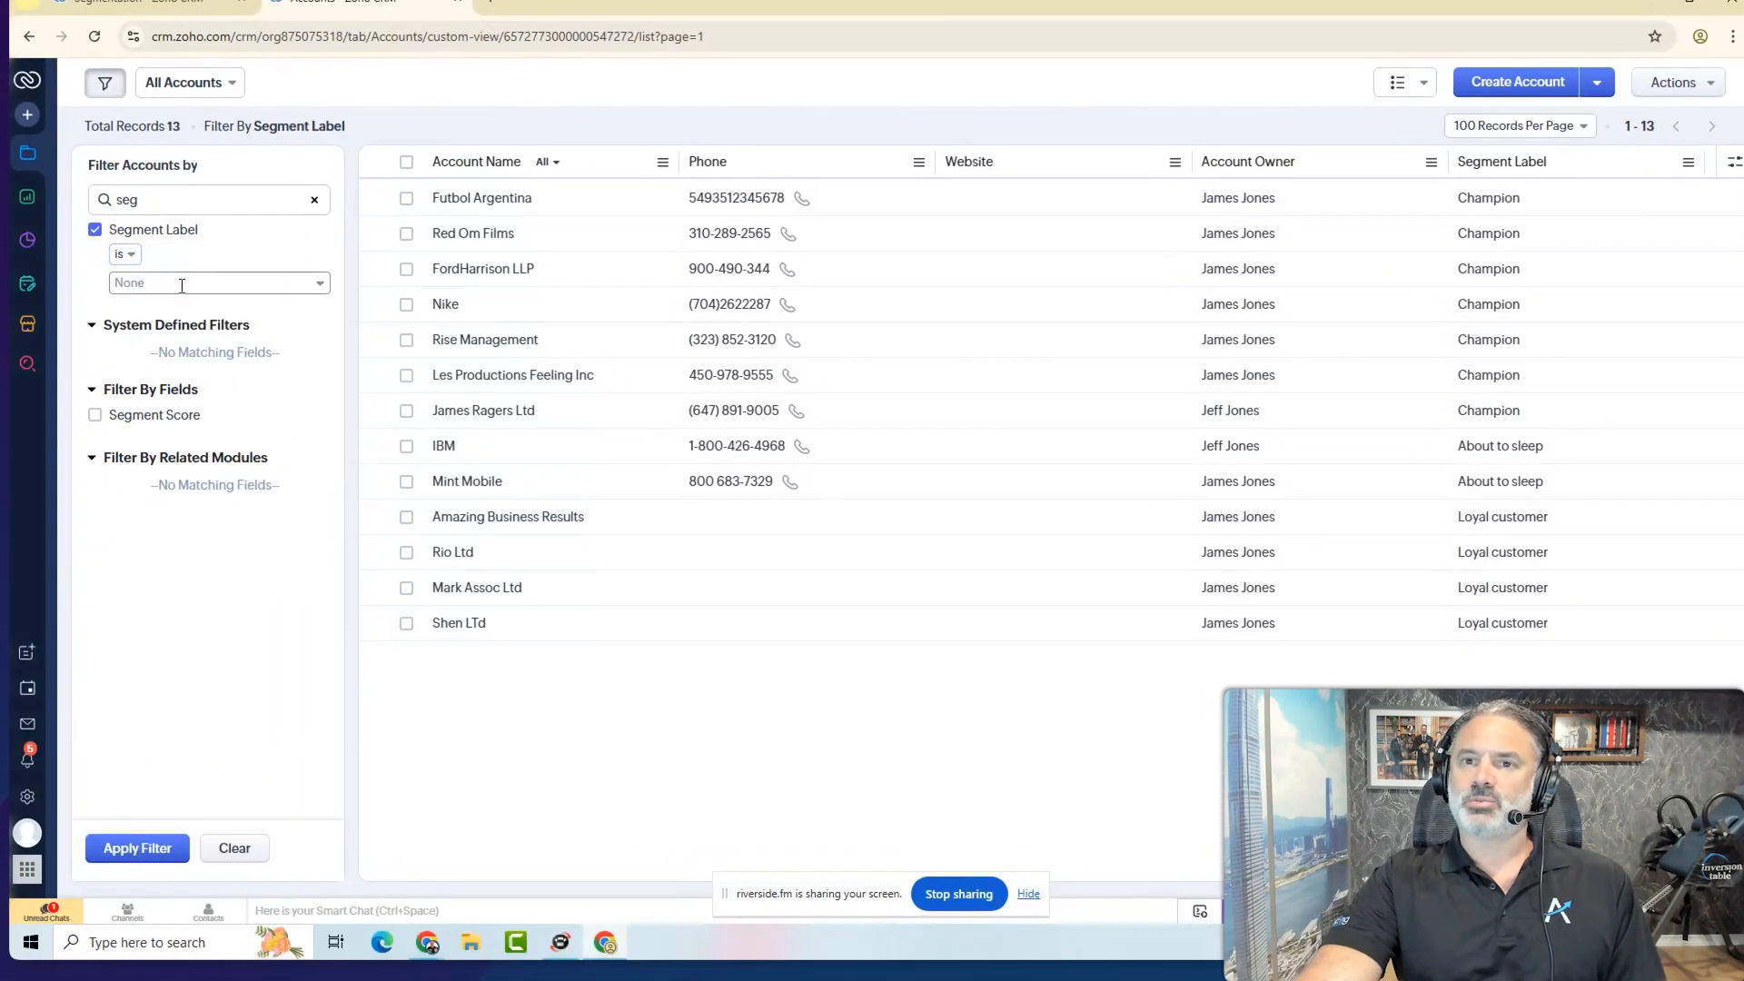
{"action": "left_click", "coordinate": [181, 285]}
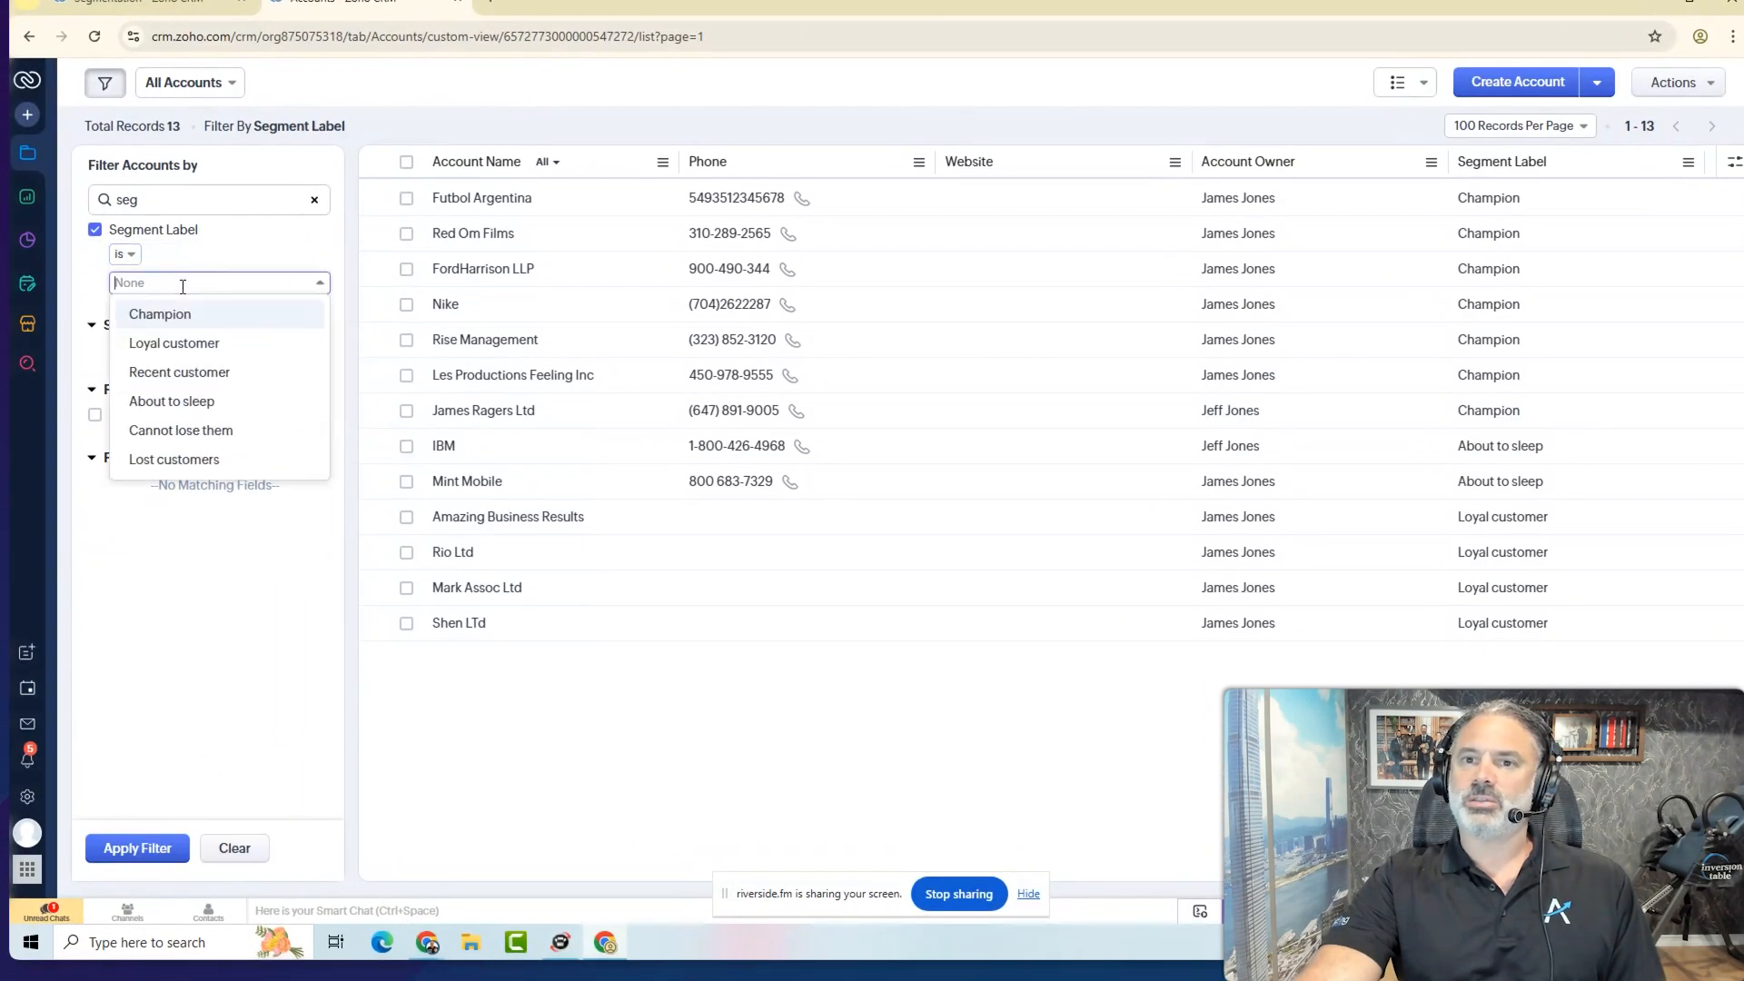
{"action": "left_click", "coordinate": [179, 312]}
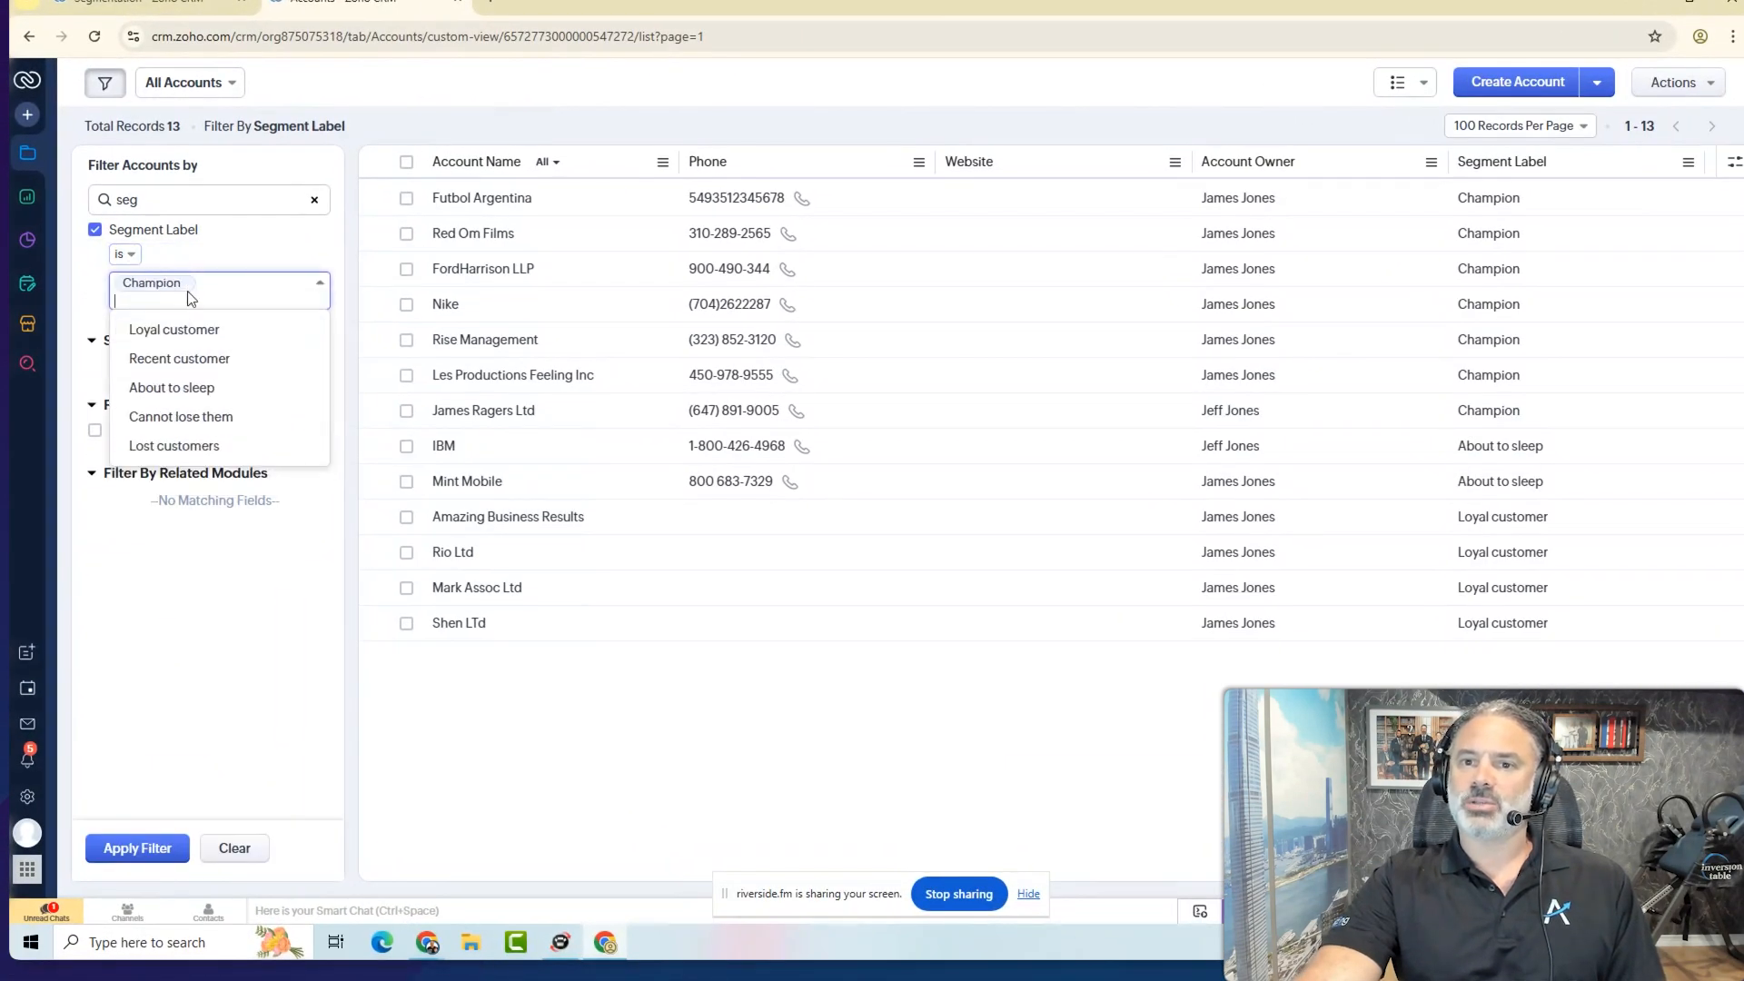
{"action": "left_click", "coordinate": [138, 848]}
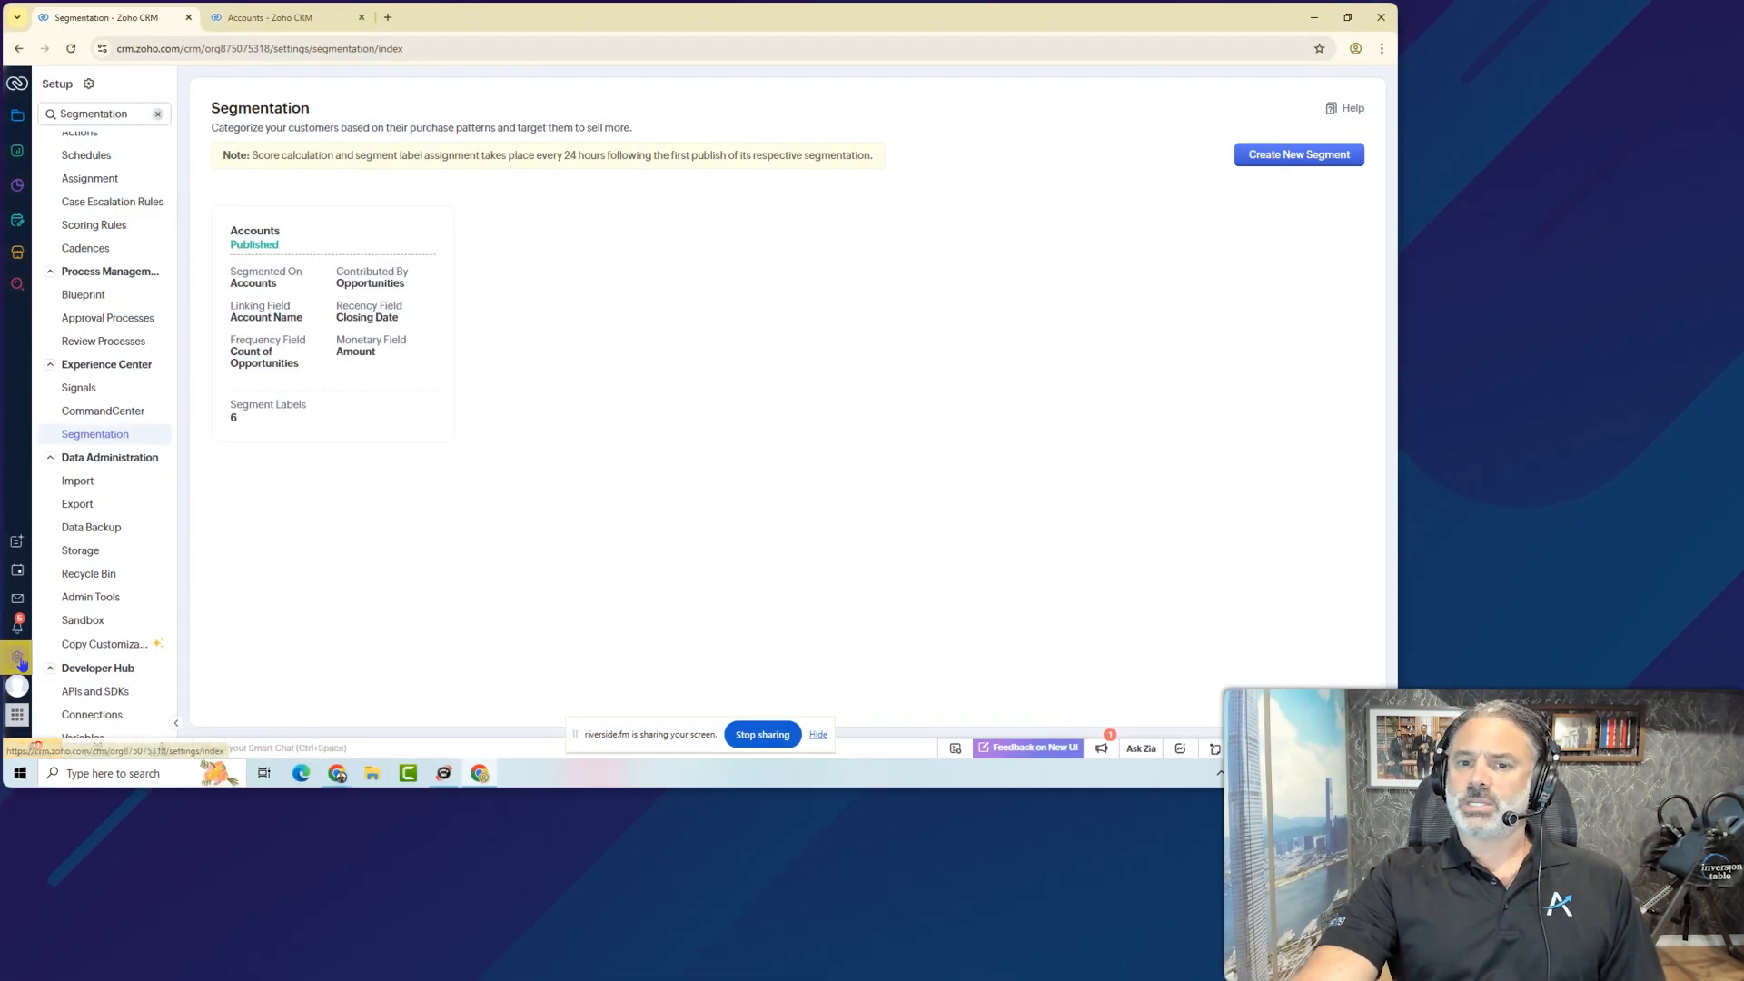
- Go to Segmentation in Setup, read the note on score calculation timing and open the published Accounts segmentation
{"action": "double_click", "coordinate": [122, 116]}
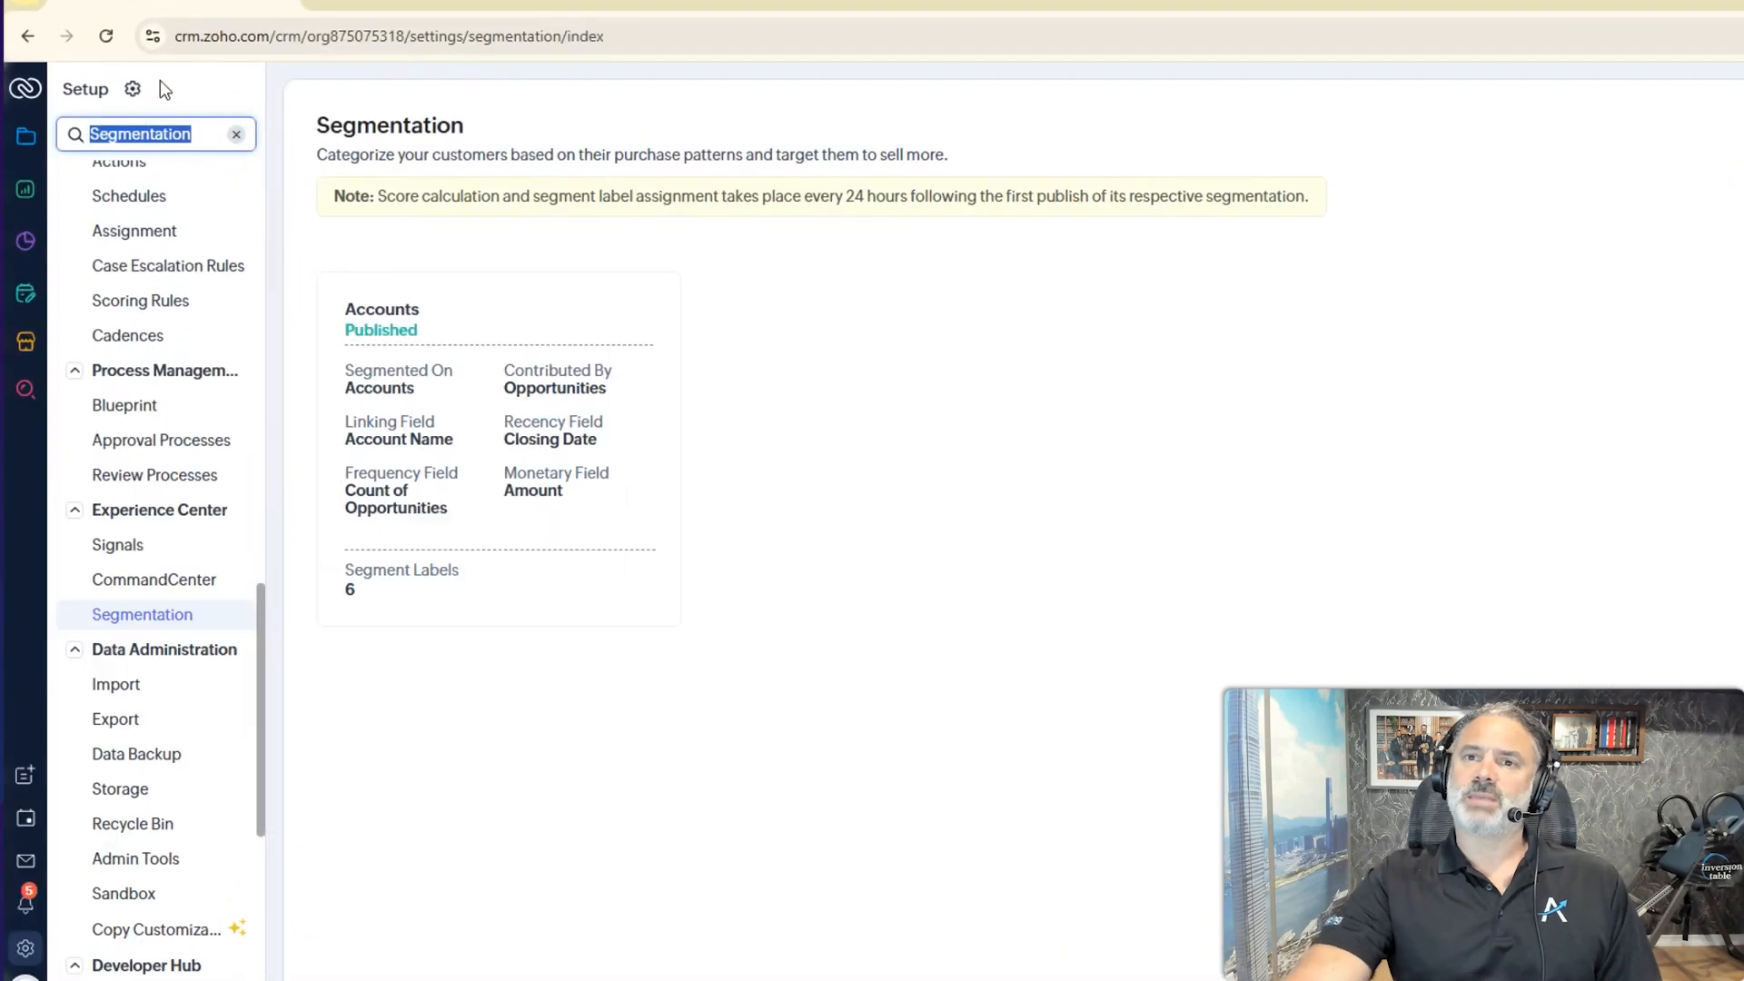
{"action": "left_click", "coordinate": [153, 616]}
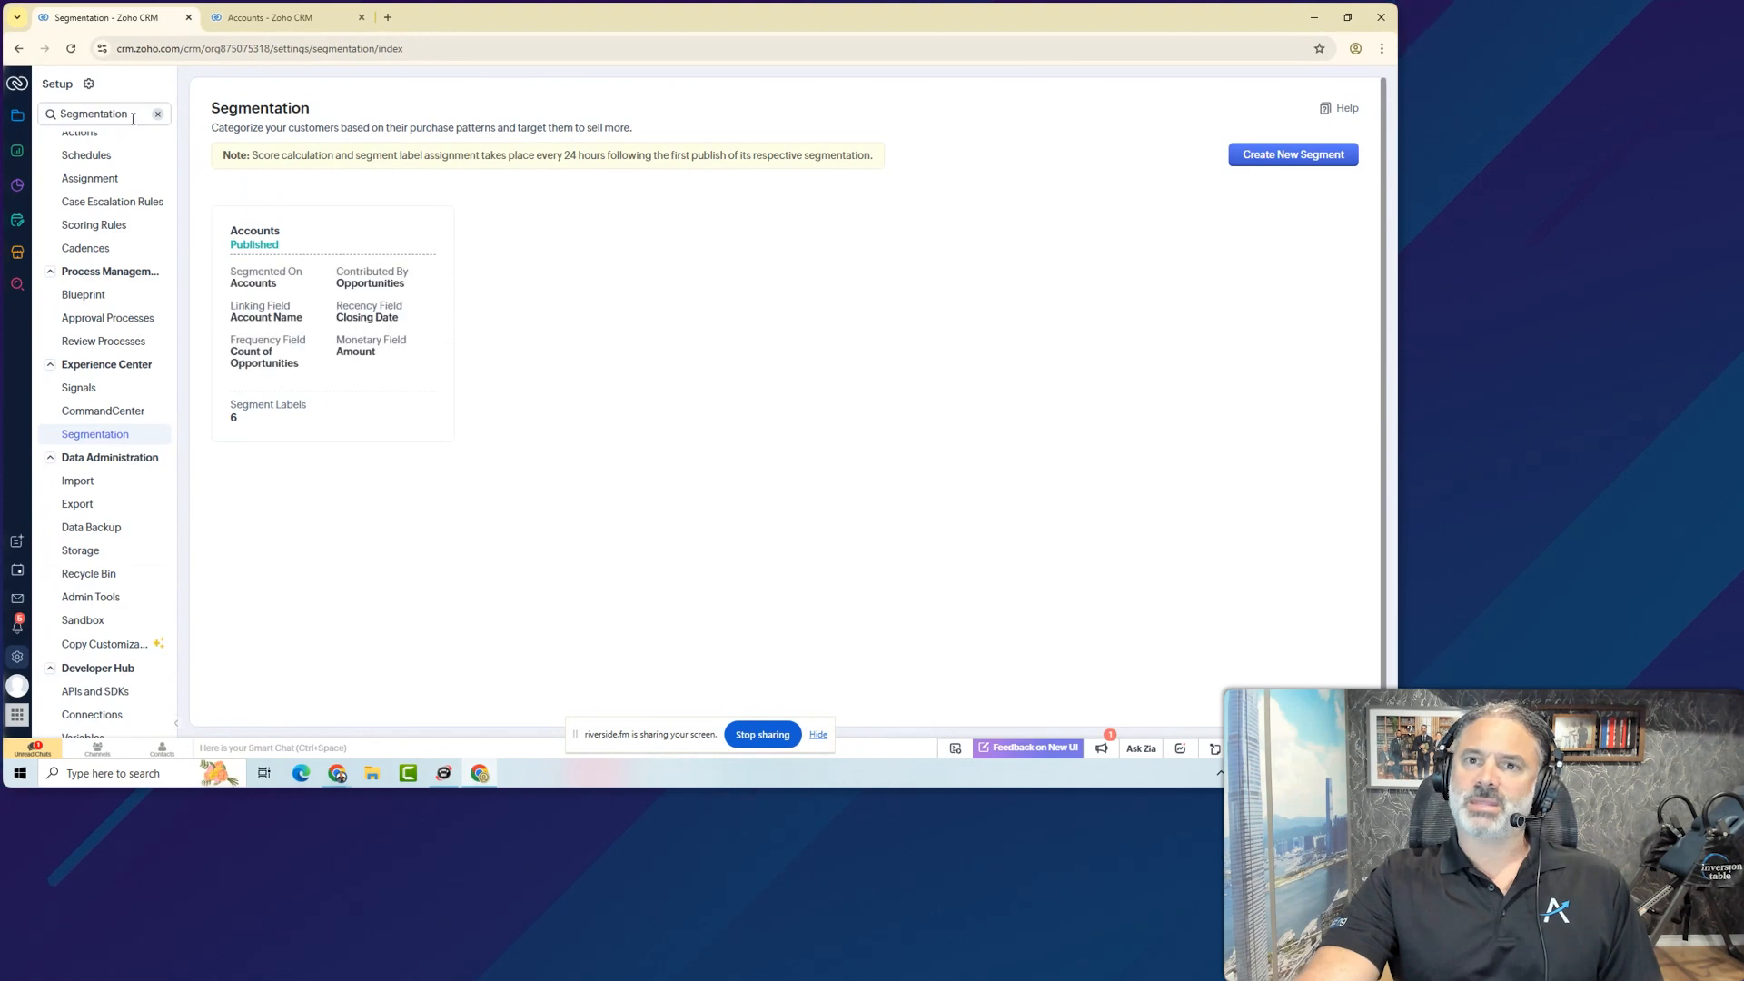
{"action": "left_click", "coordinate": [1292, 157]}
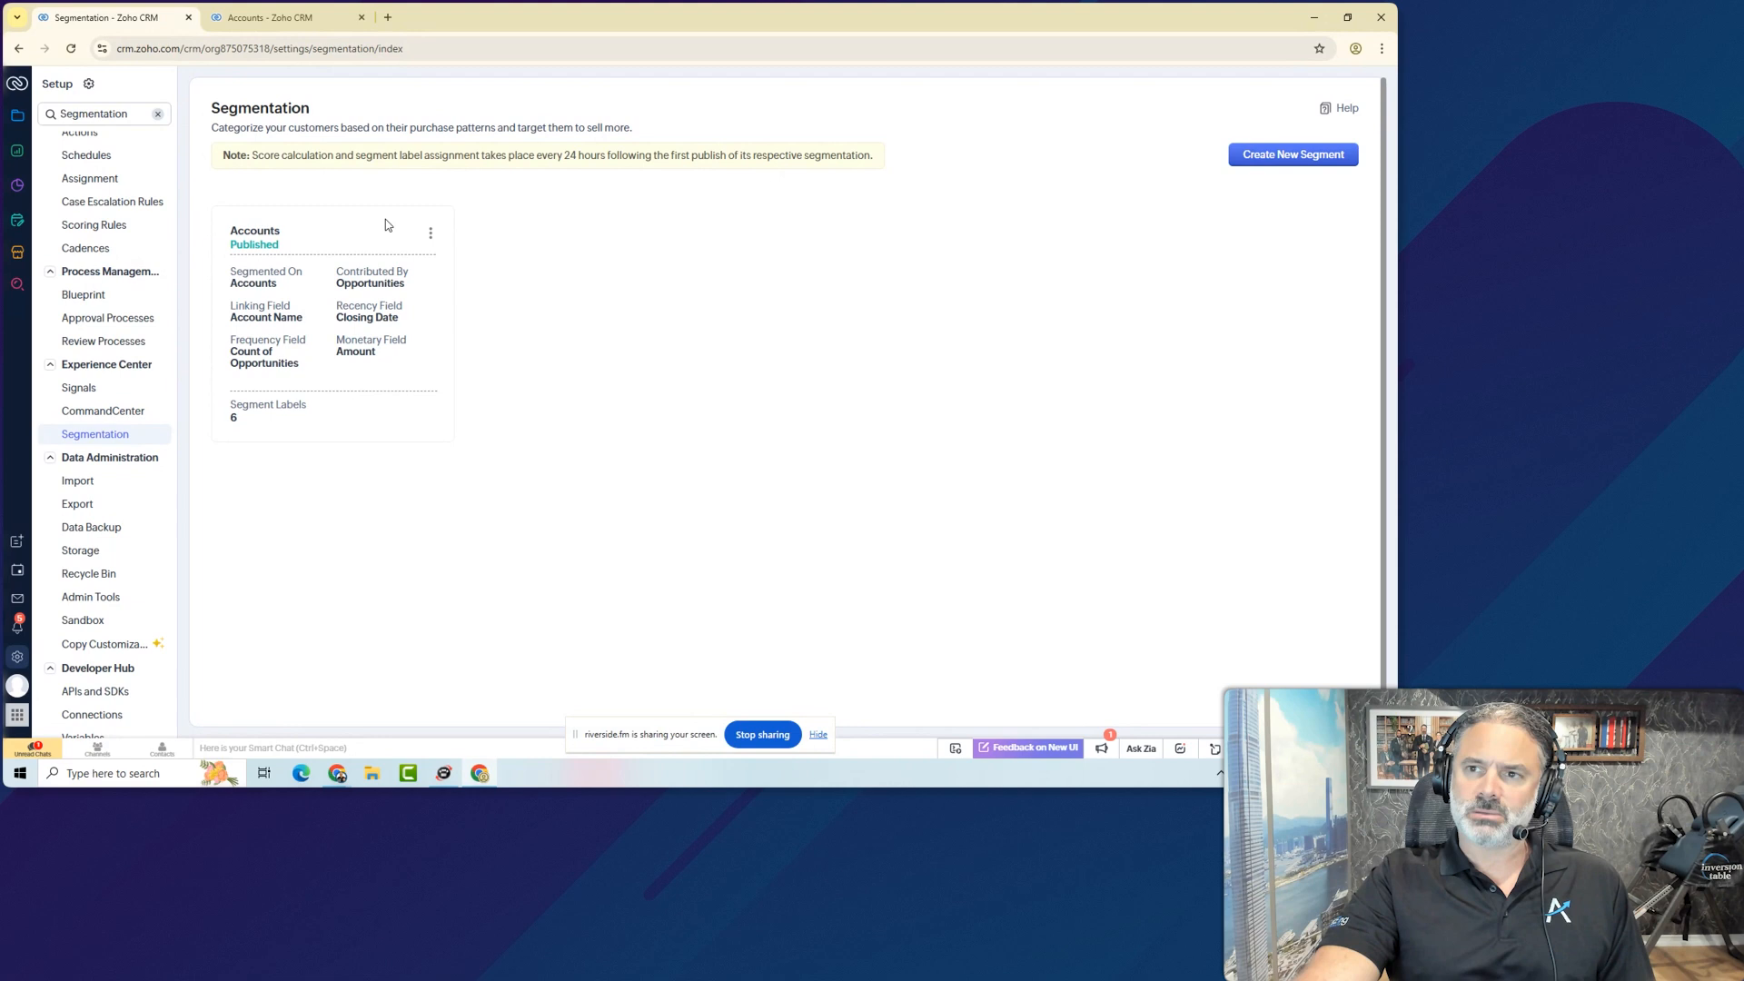
{"action": "left_click_drag", "start_coordinate": [516, 155], "coordinate": [669, 155]}
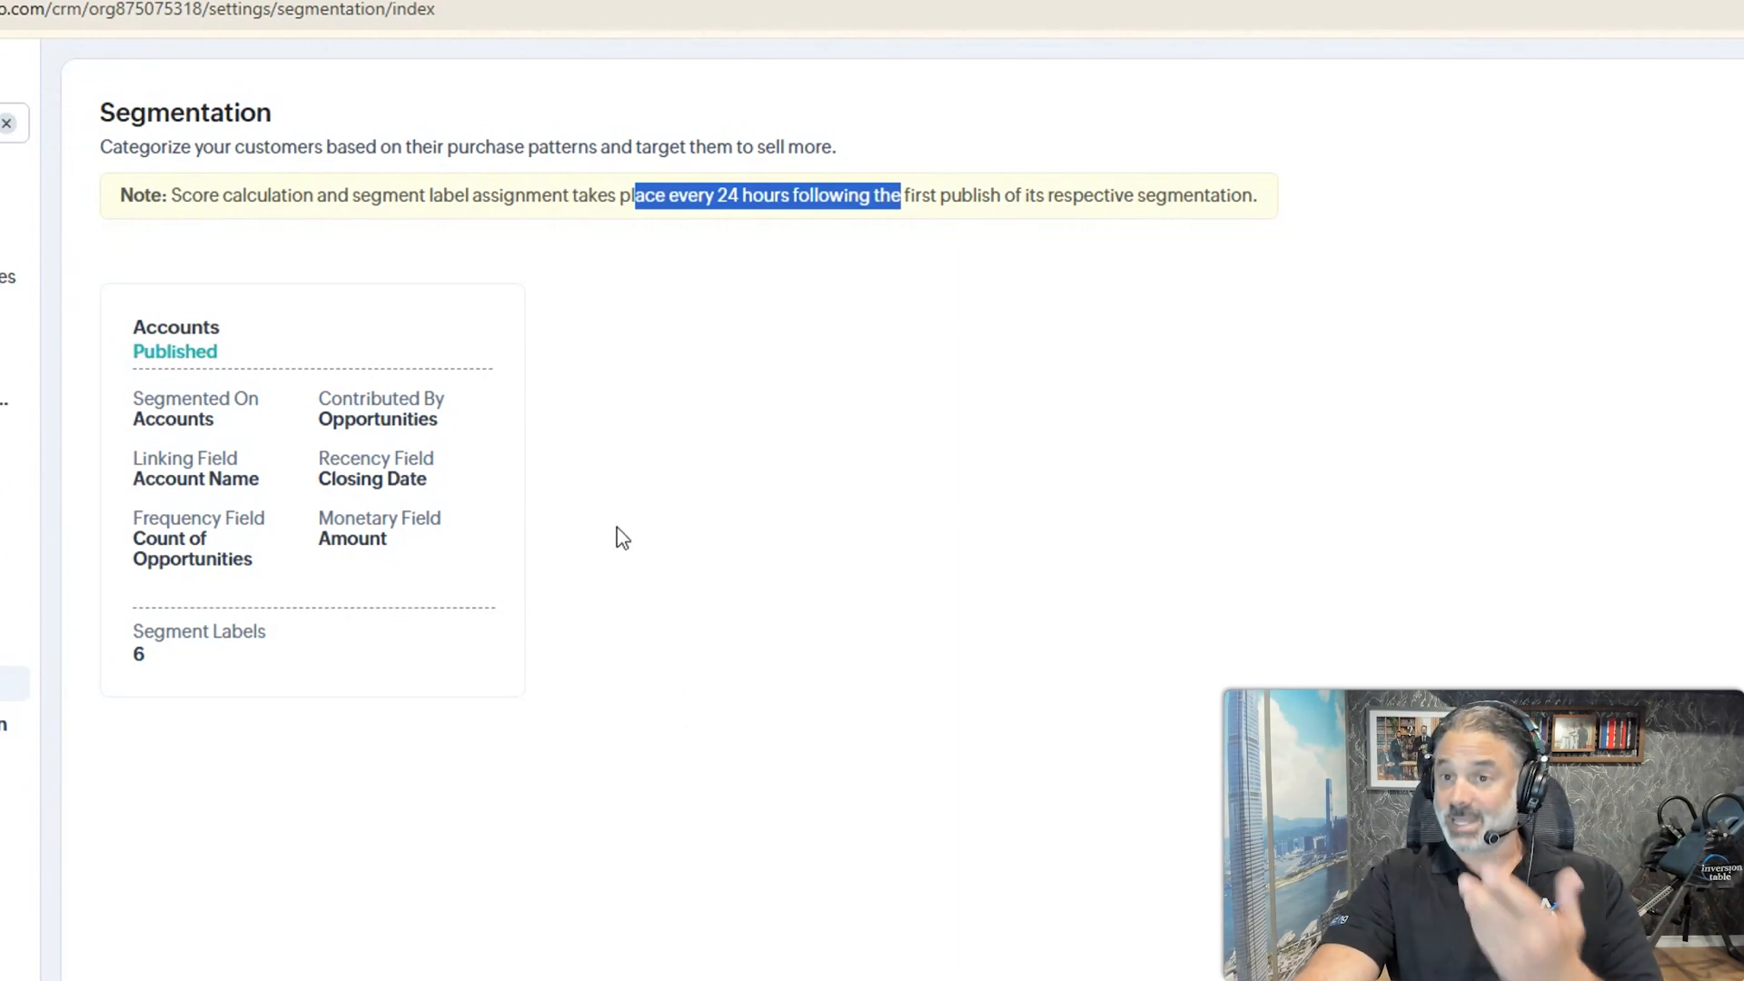
{"action": "left_click", "coordinate": [329, 474]}
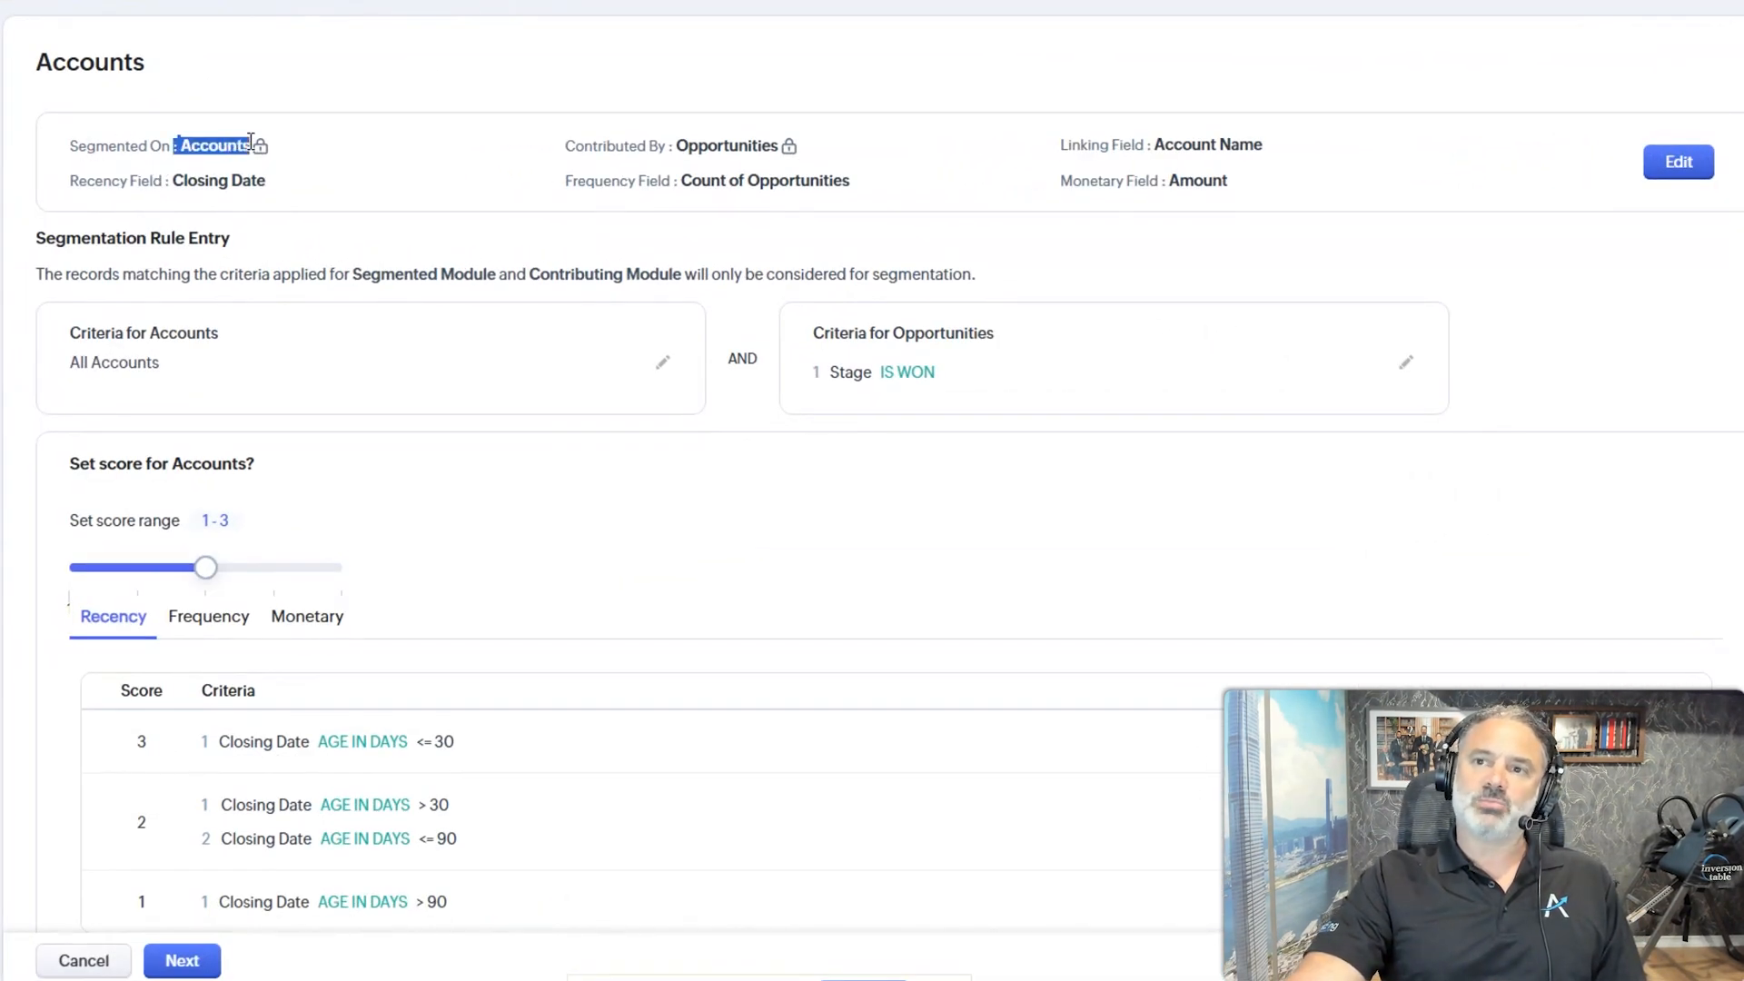
- Open the Futbol Argentina account from the filtered Champion list in a new browser tab and show it
{"action": "left_click", "coordinate": [307, 88]}
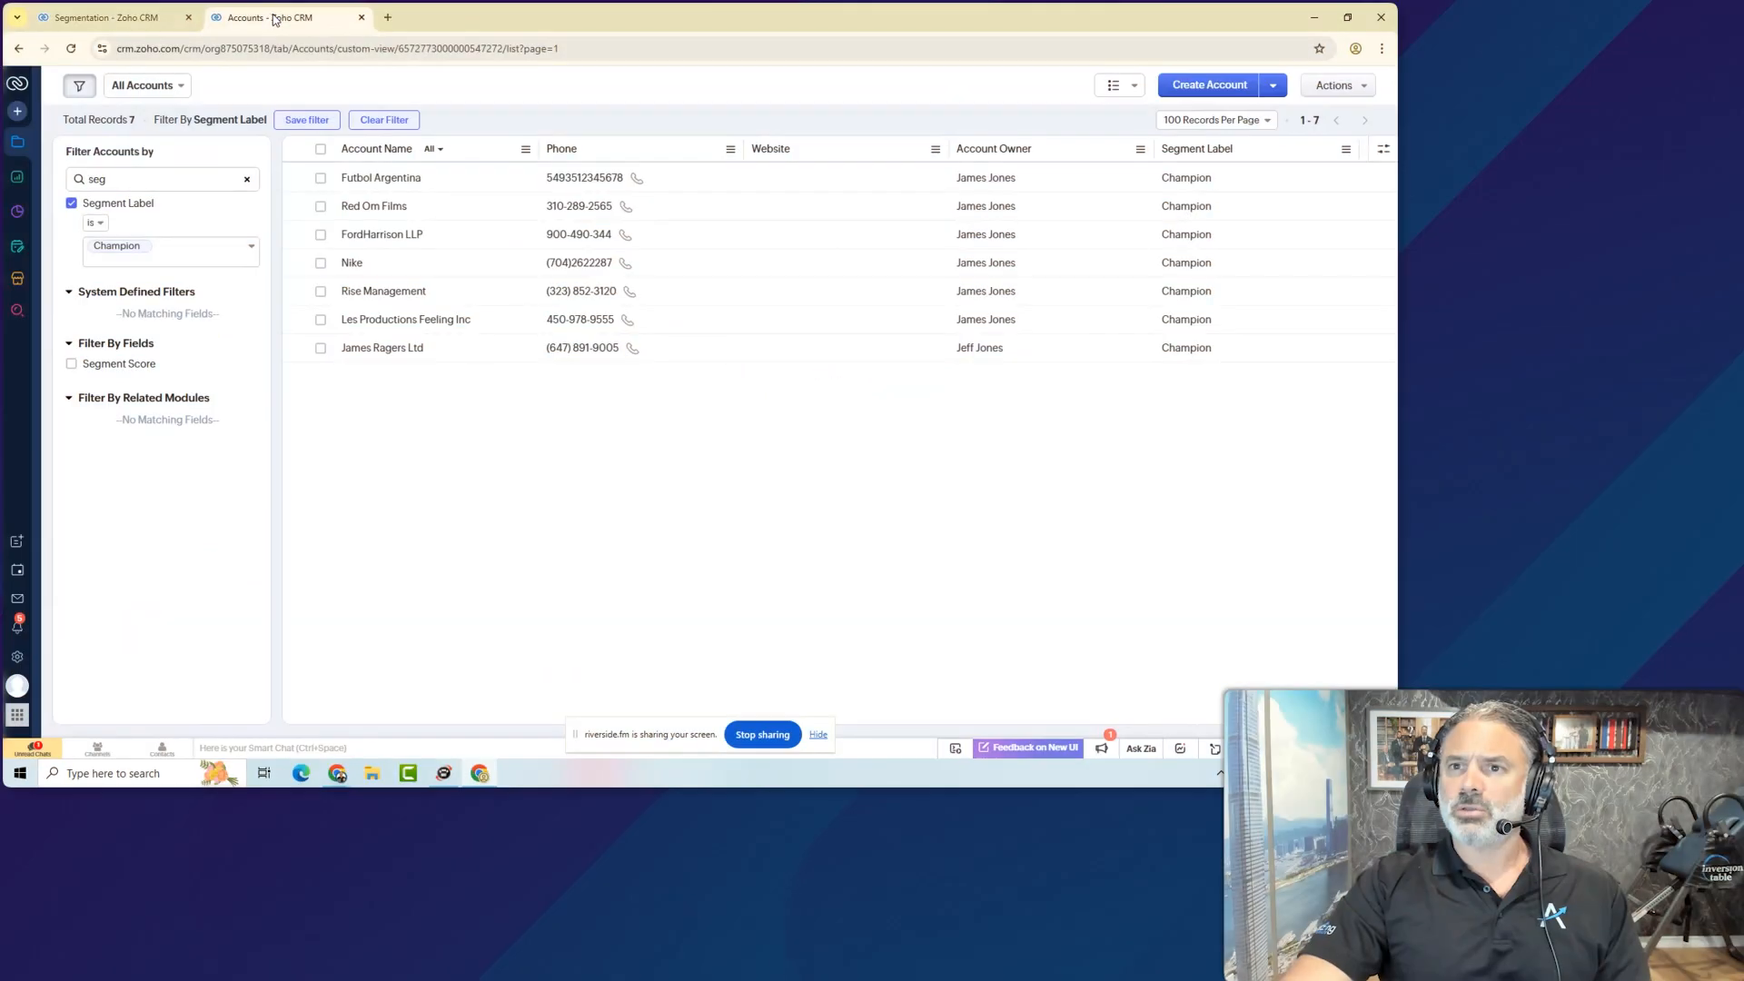
{"action": "right_click", "coordinate": [397, 180]}
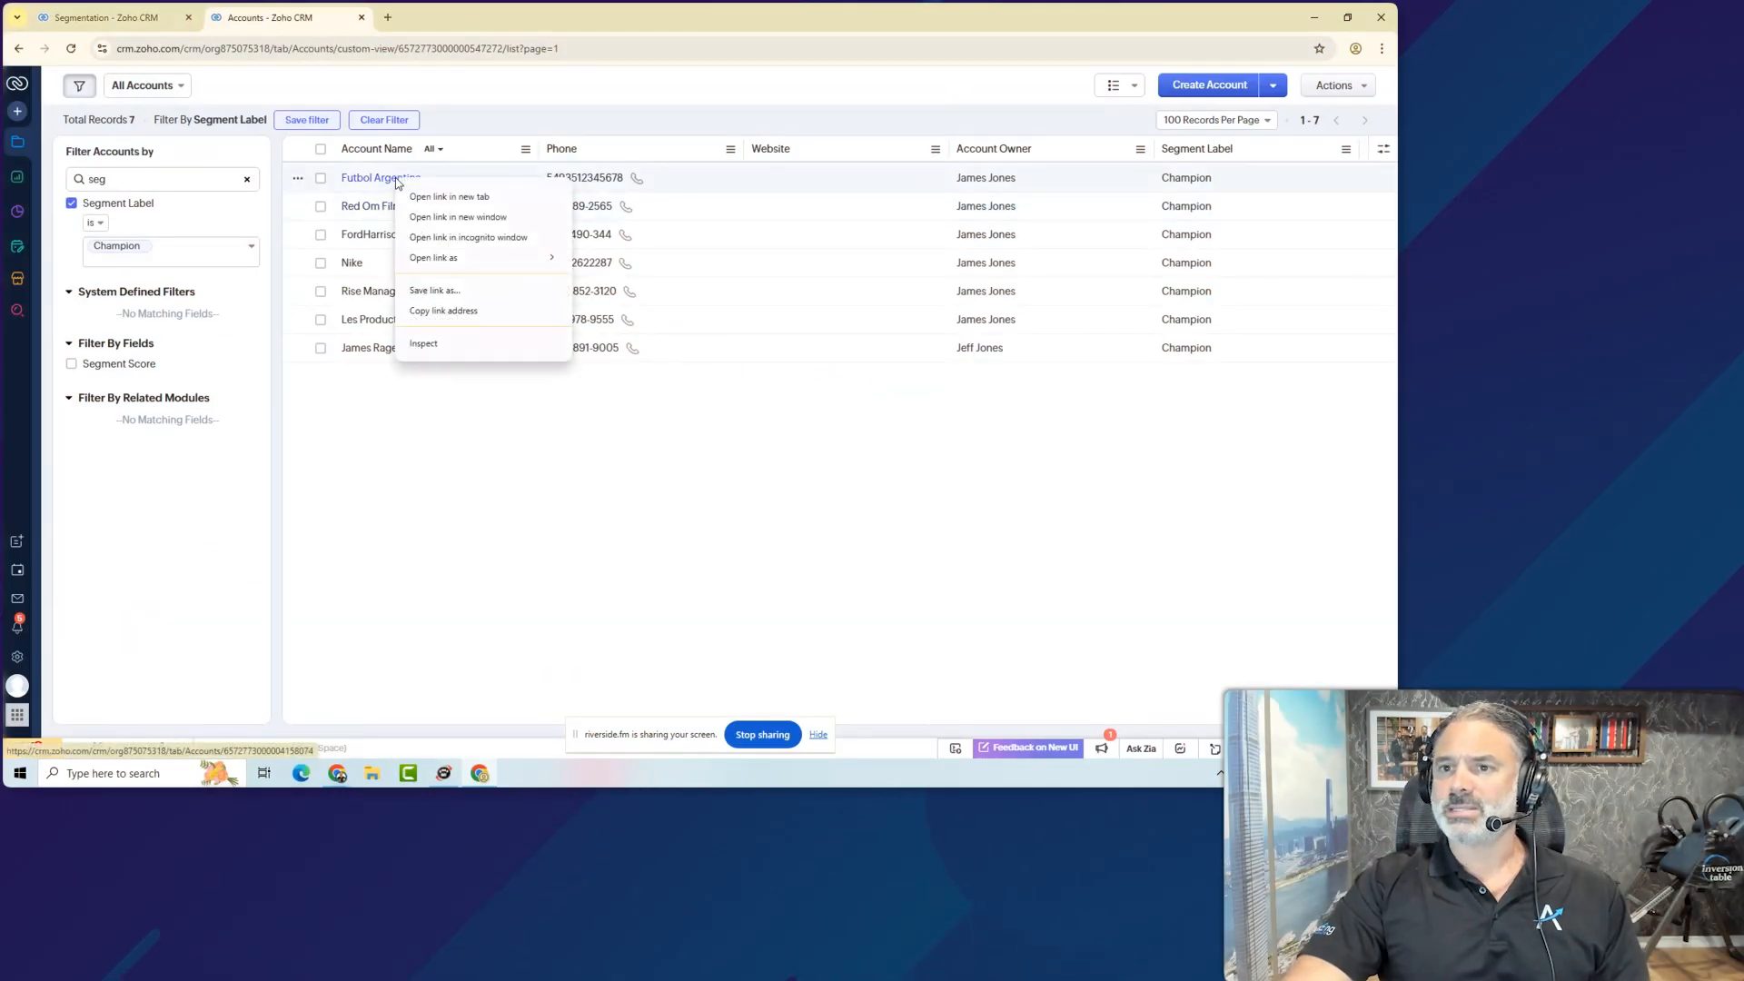
{"action": "left_click", "coordinate": [429, 196]}
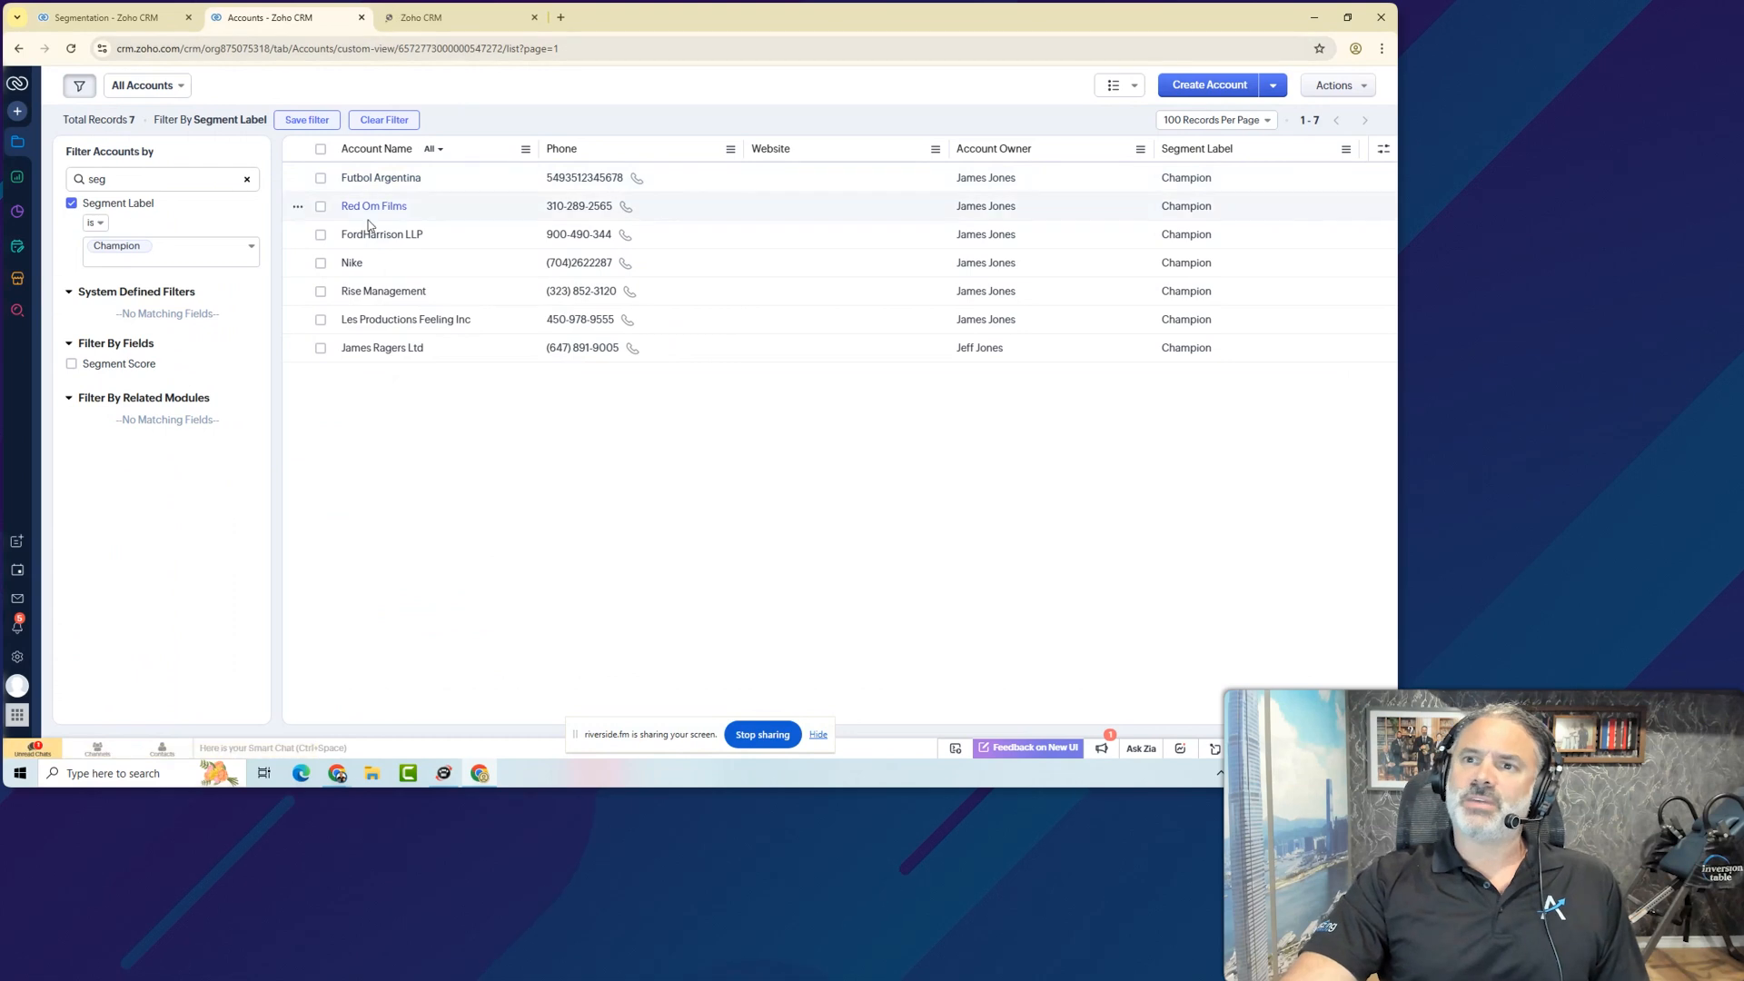
{"action": "left_click", "coordinate": [452, 18]}
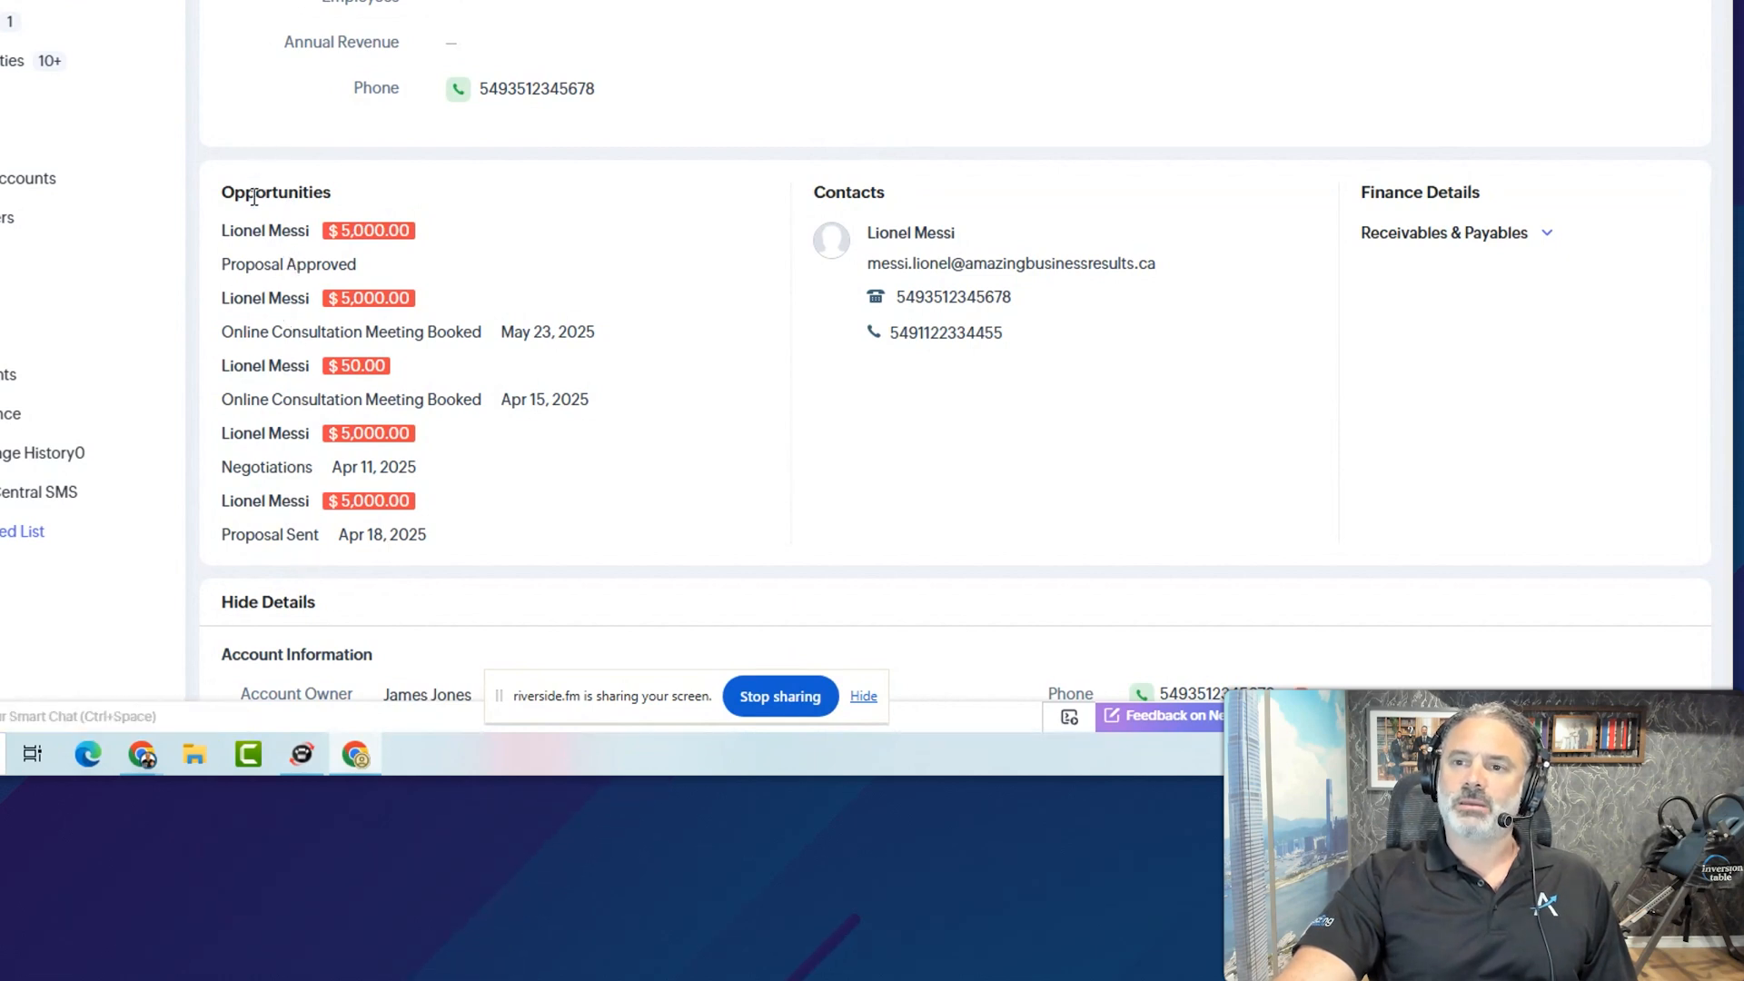
- Open the account's Proposal Approved opportunity and review its amount, closing date and stage
{"action": "left_click", "coordinate": [264, 231]}
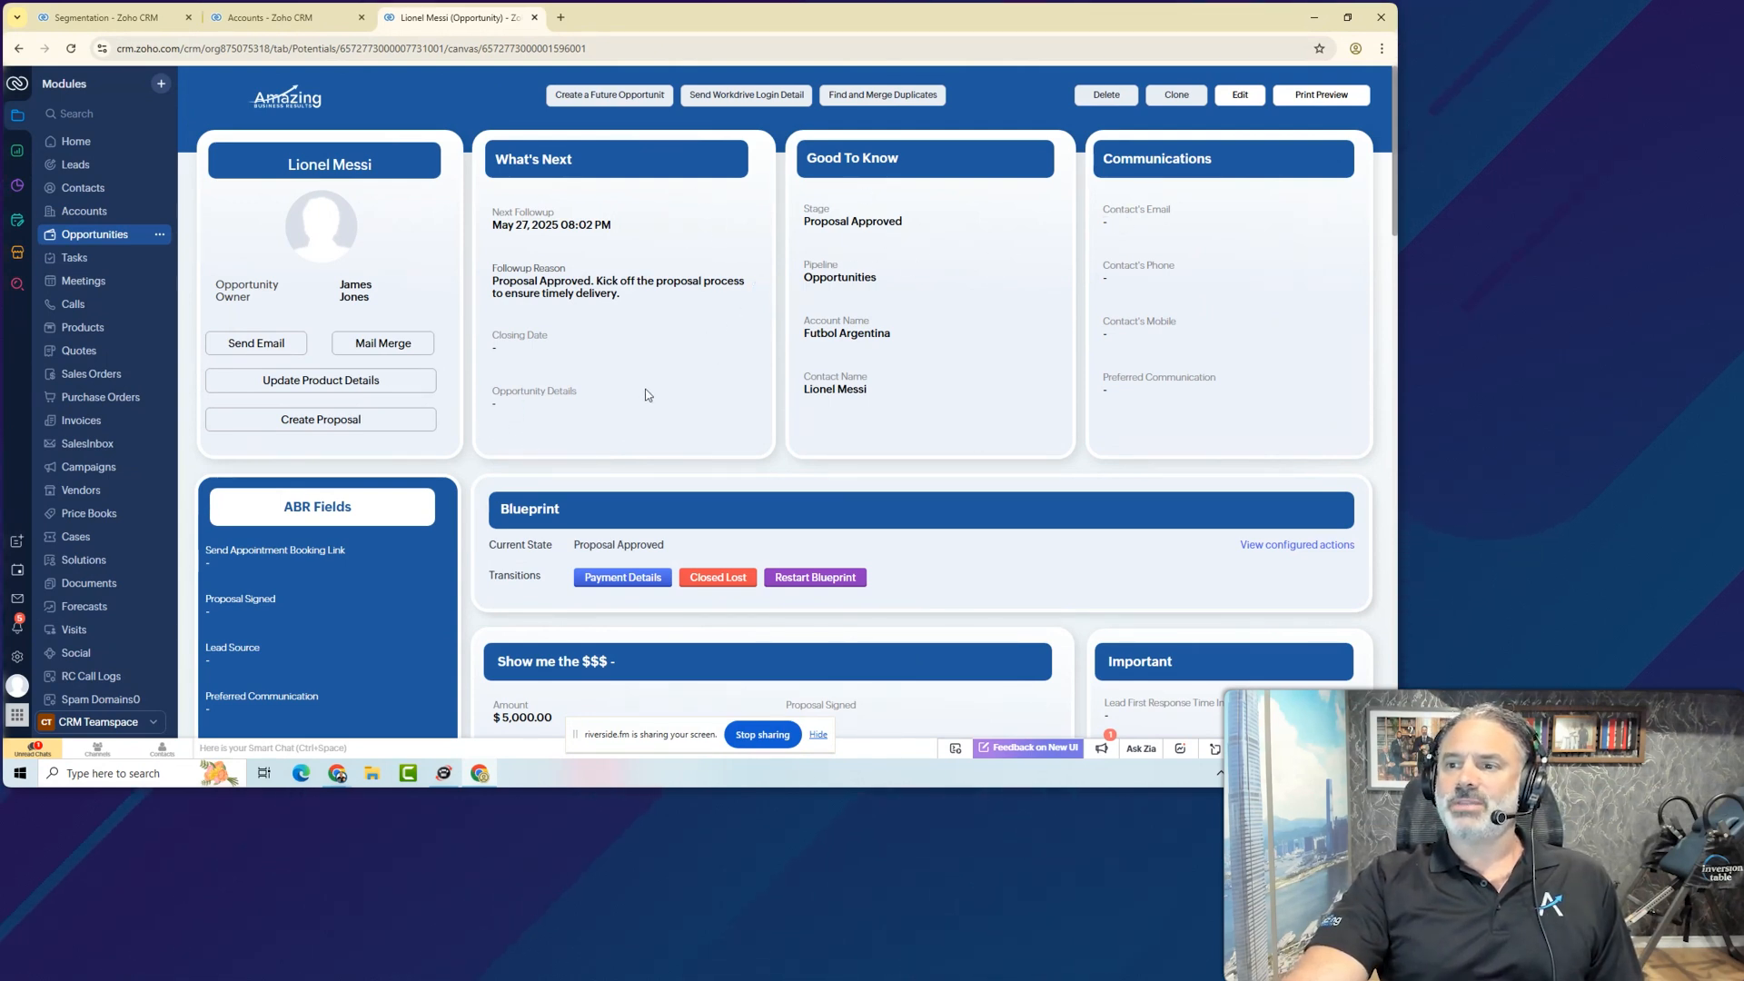
{"action": "scroll", "coordinate": [648, 394], "scroll_direction": "down", "scroll_amount": 1}
{"action": "scroll", "coordinate": [668, 400], "scroll_direction": "down", "scroll_amount": 2}
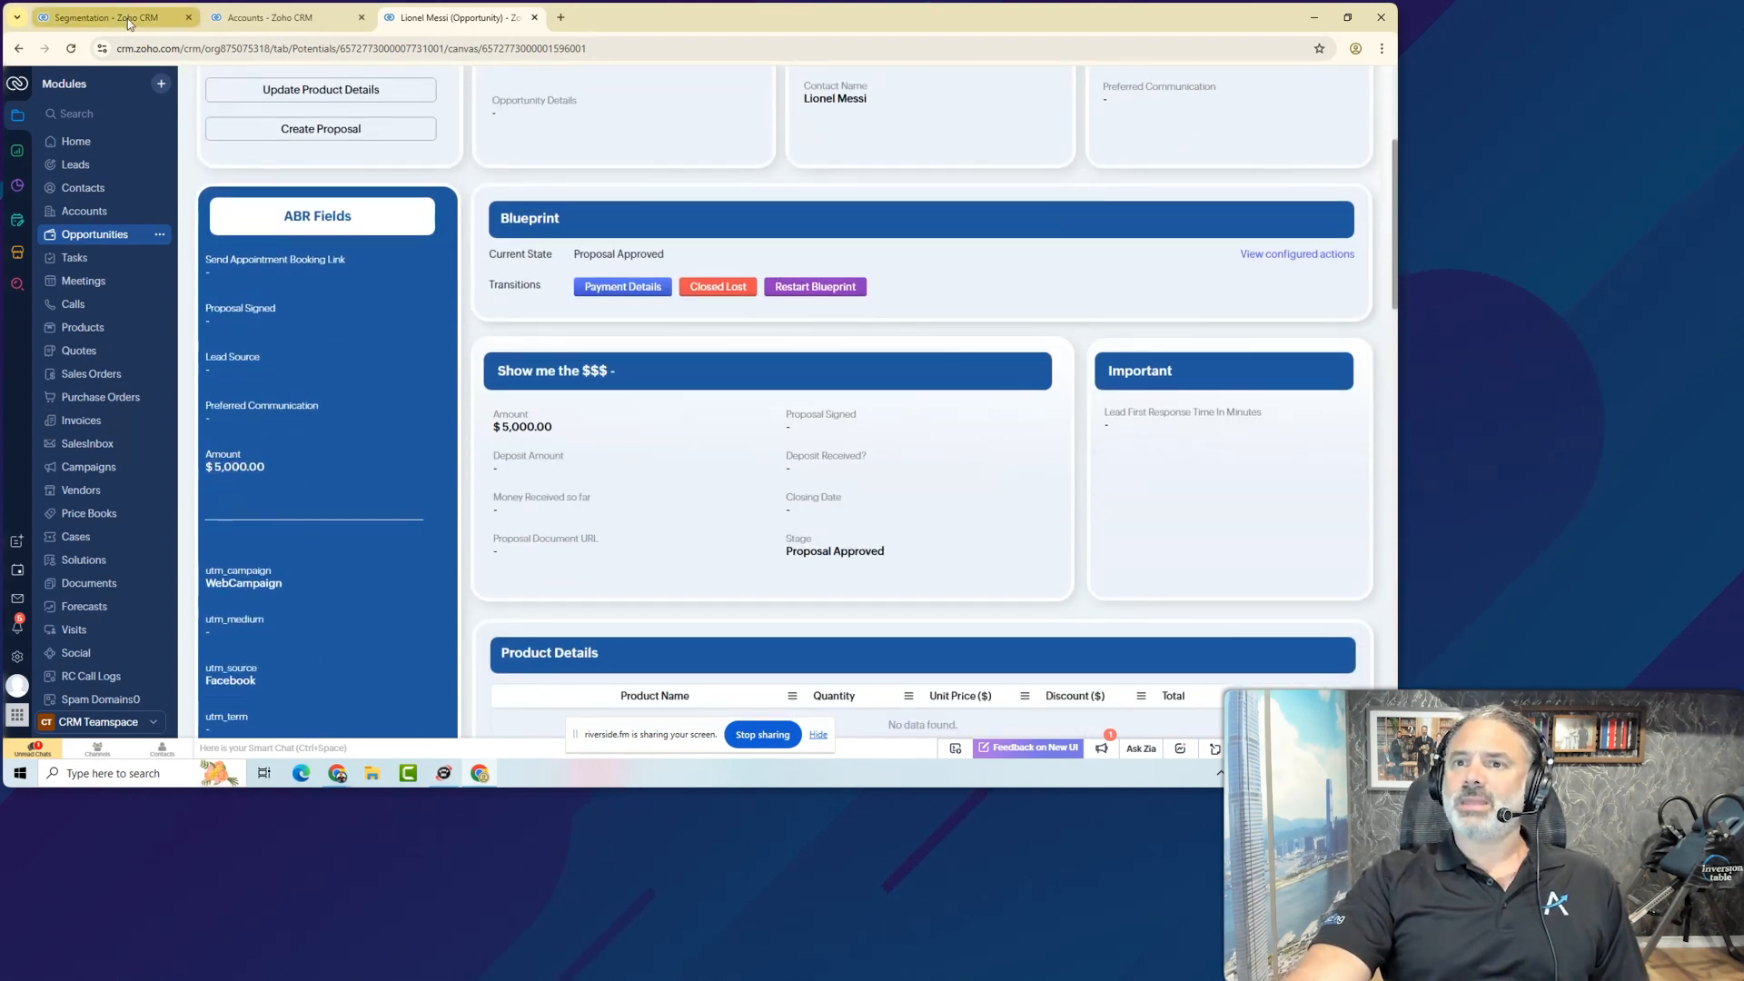
- Compare the segmentation's Segmented On and Contributed By modules with the accounts list and the open opportunity record
{"action": "left_click", "coordinate": [270, 18]}
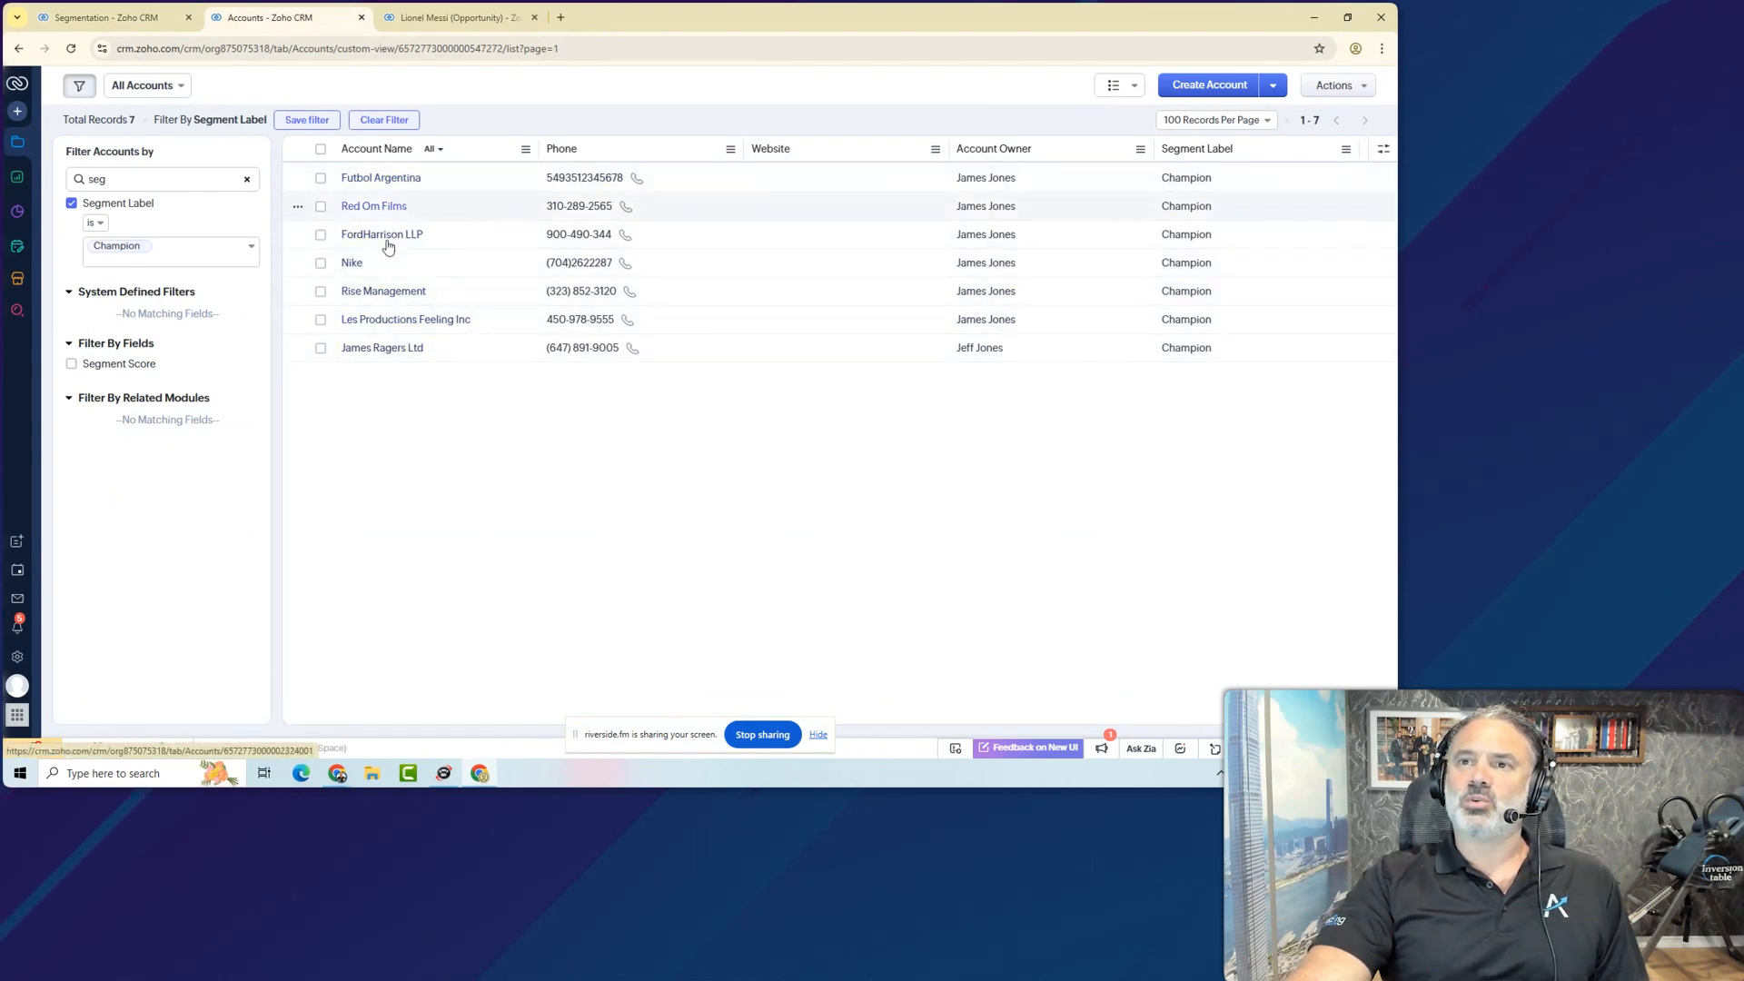
{"action": "left_click", "coordinate": [458, 18]}
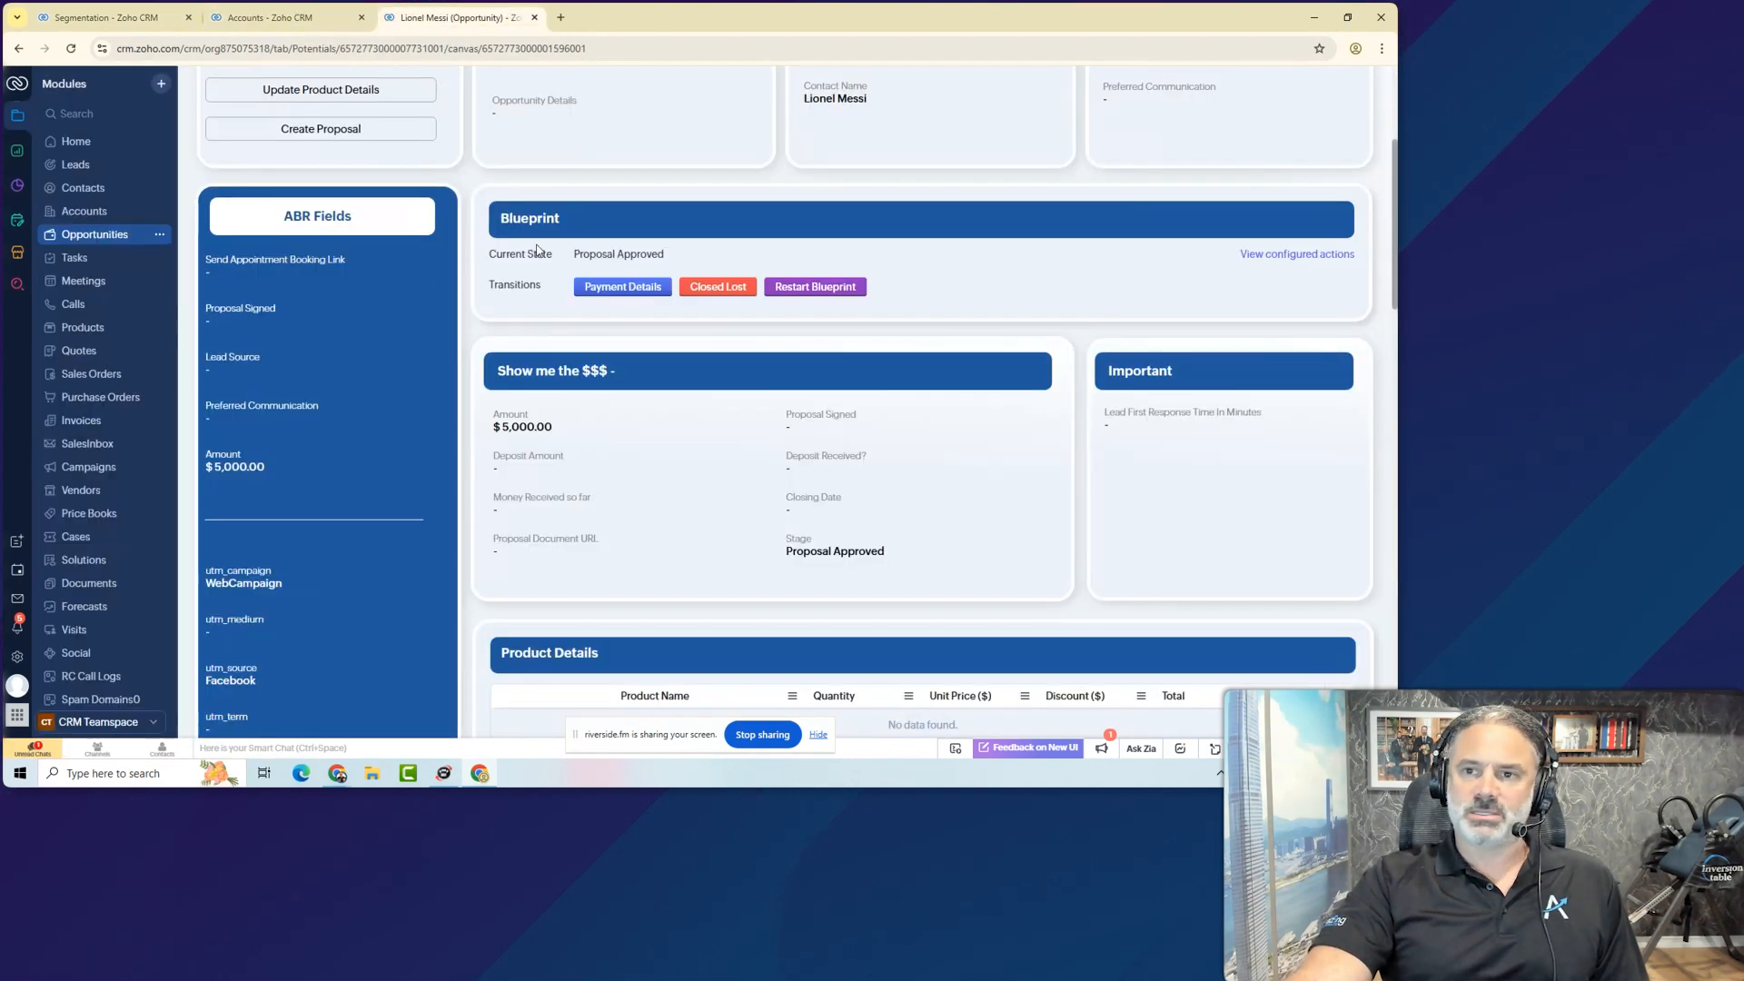
{"action": "left_click", "coordinate": [144, 18]}
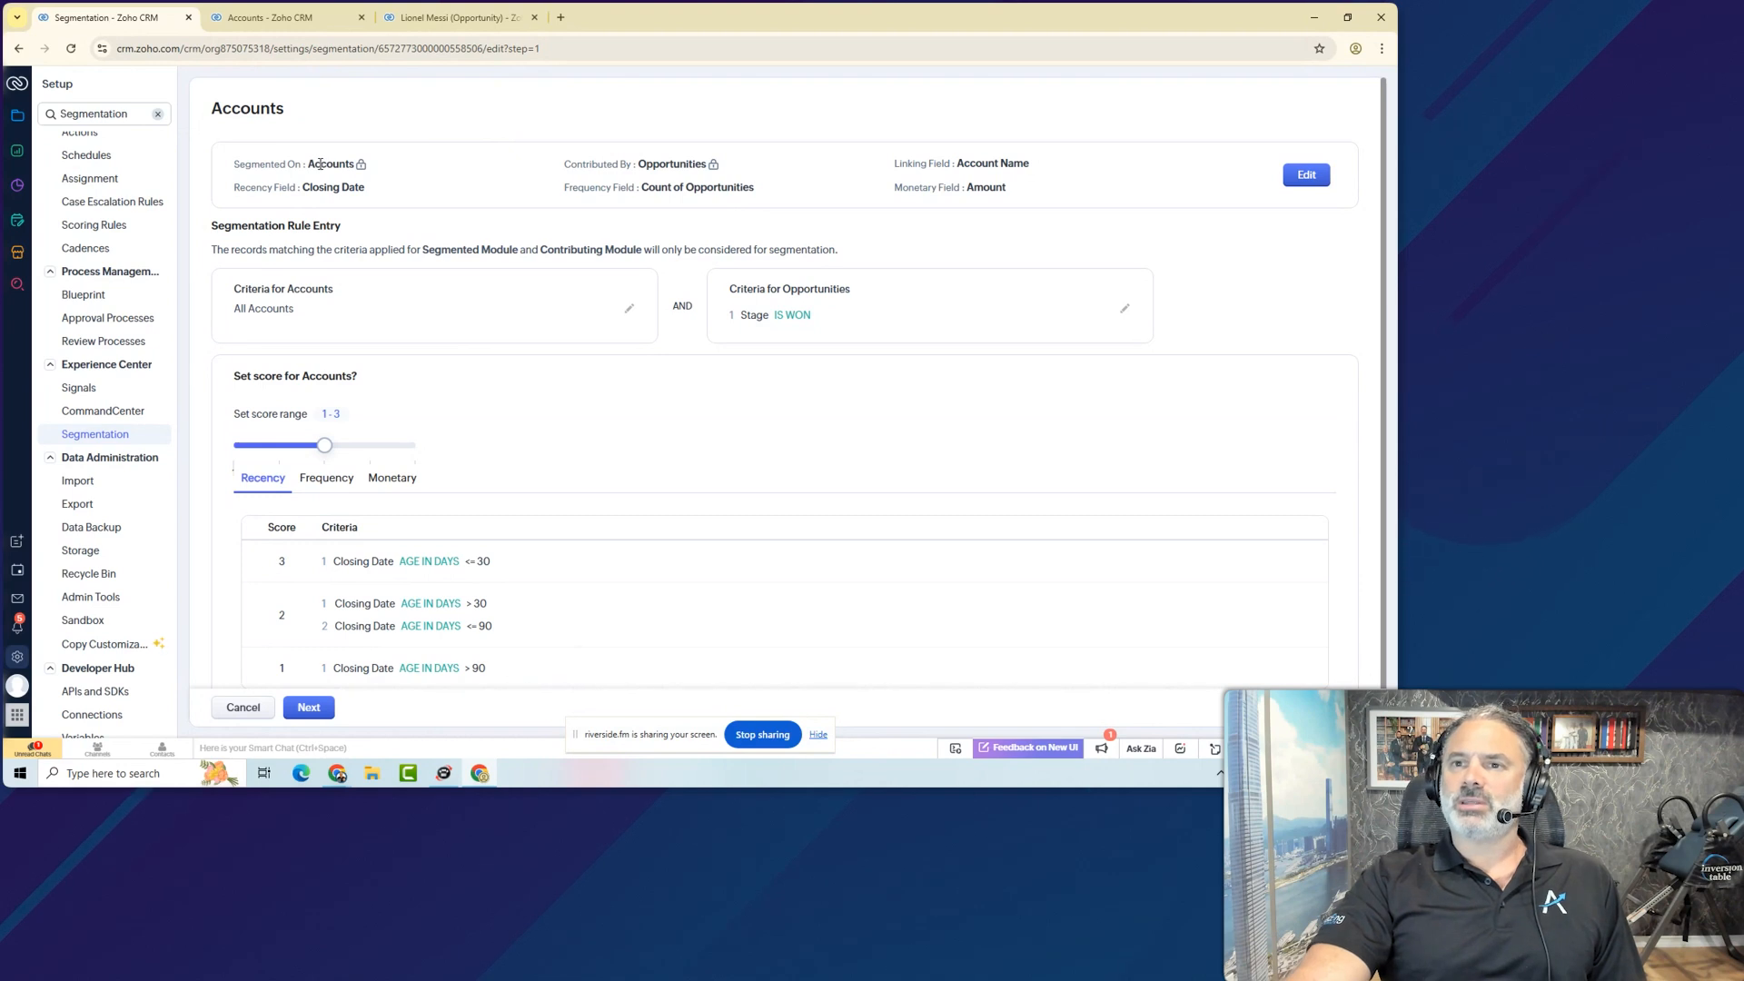
{"action": "double_click", "coordinate": [319, 164]}
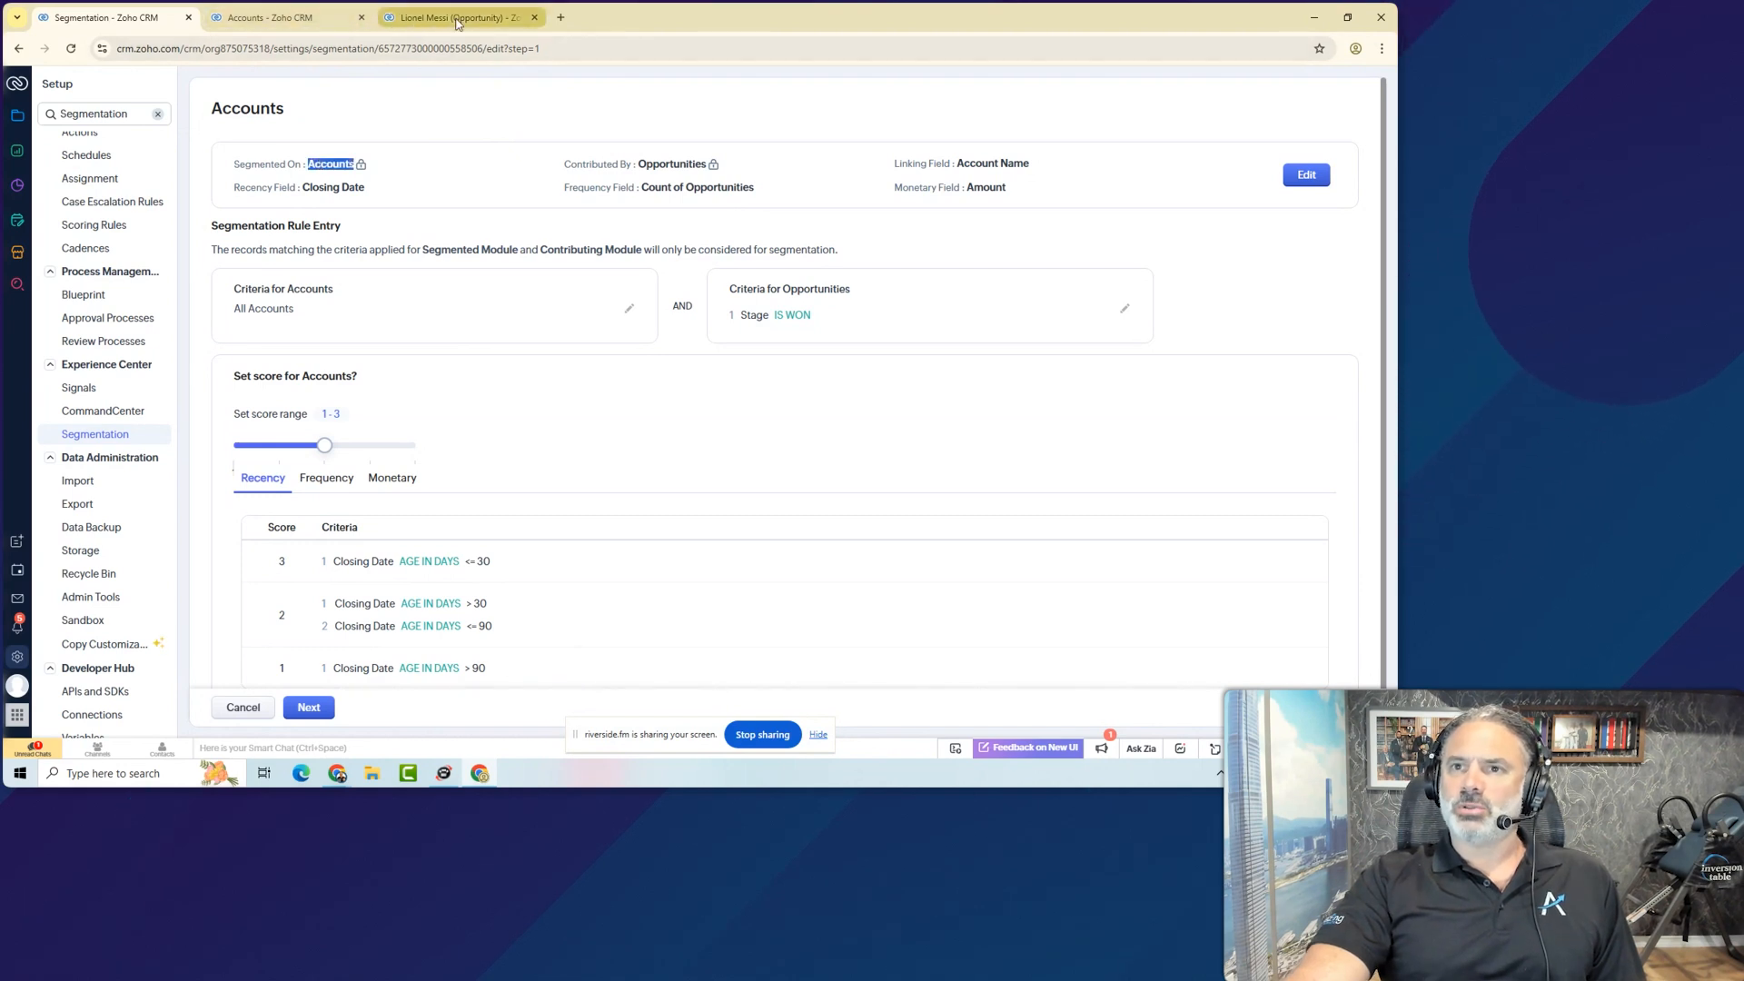
{"action": "left_click", "coordinate": [289, 18]}
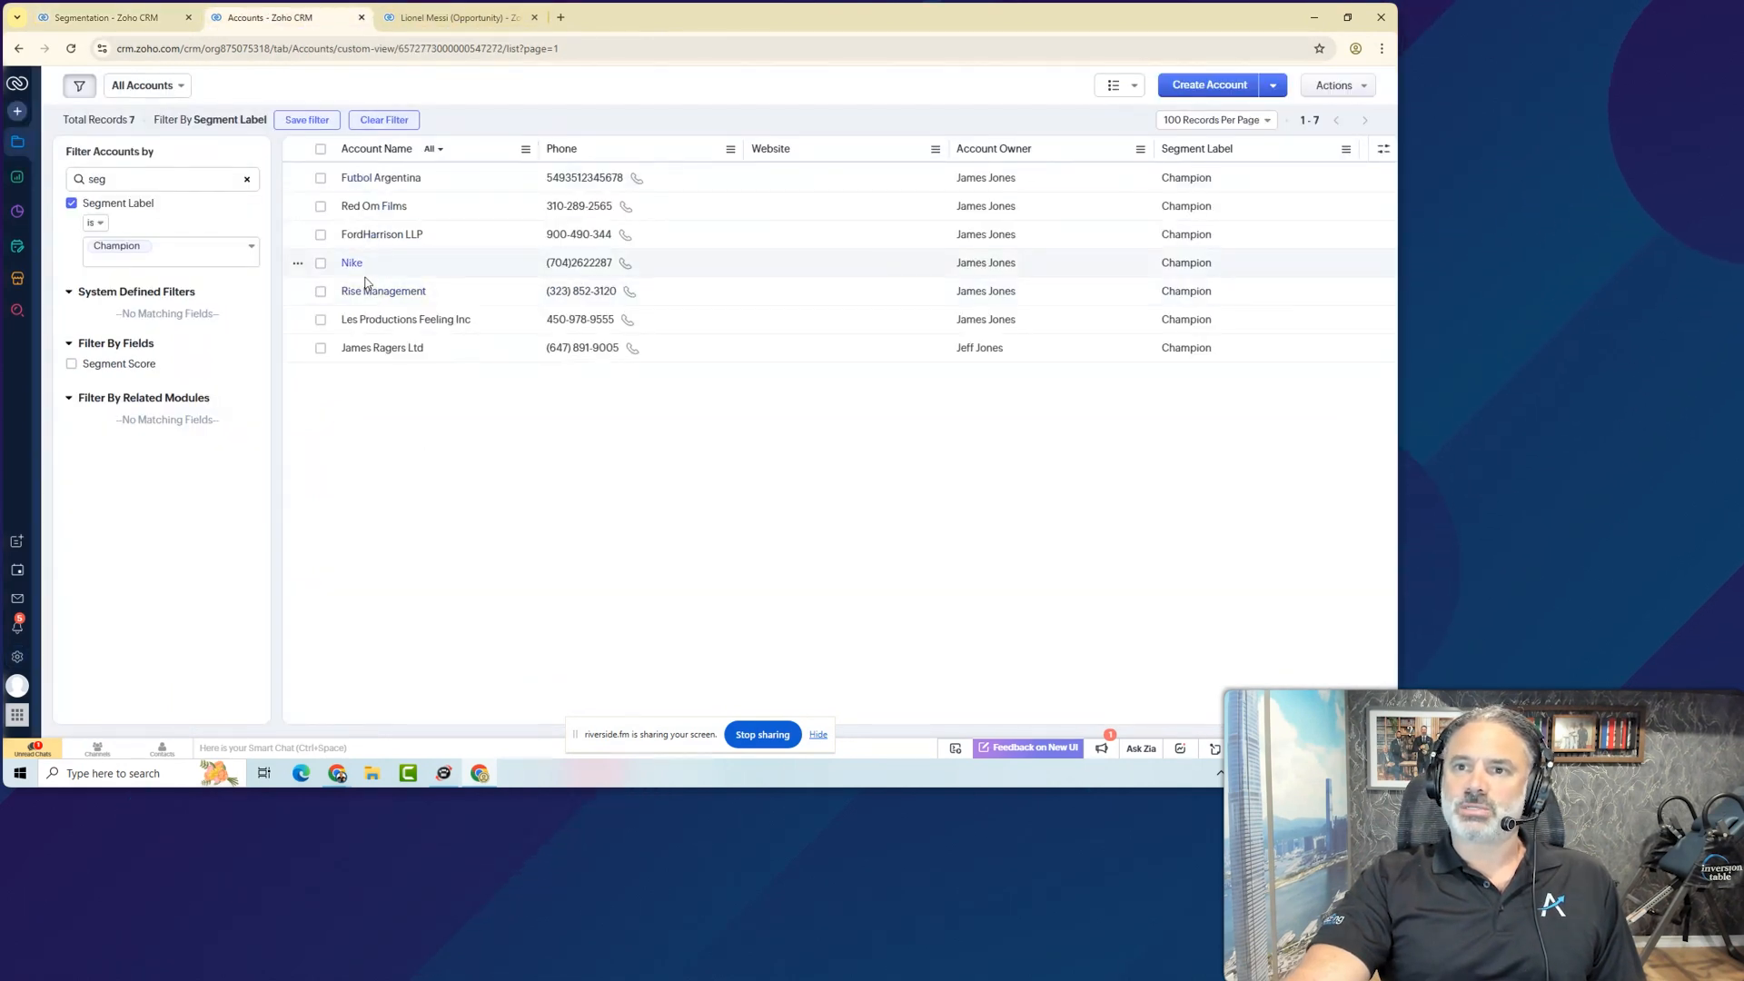
{"action": "left_click", "coordinate": [139, 21]}
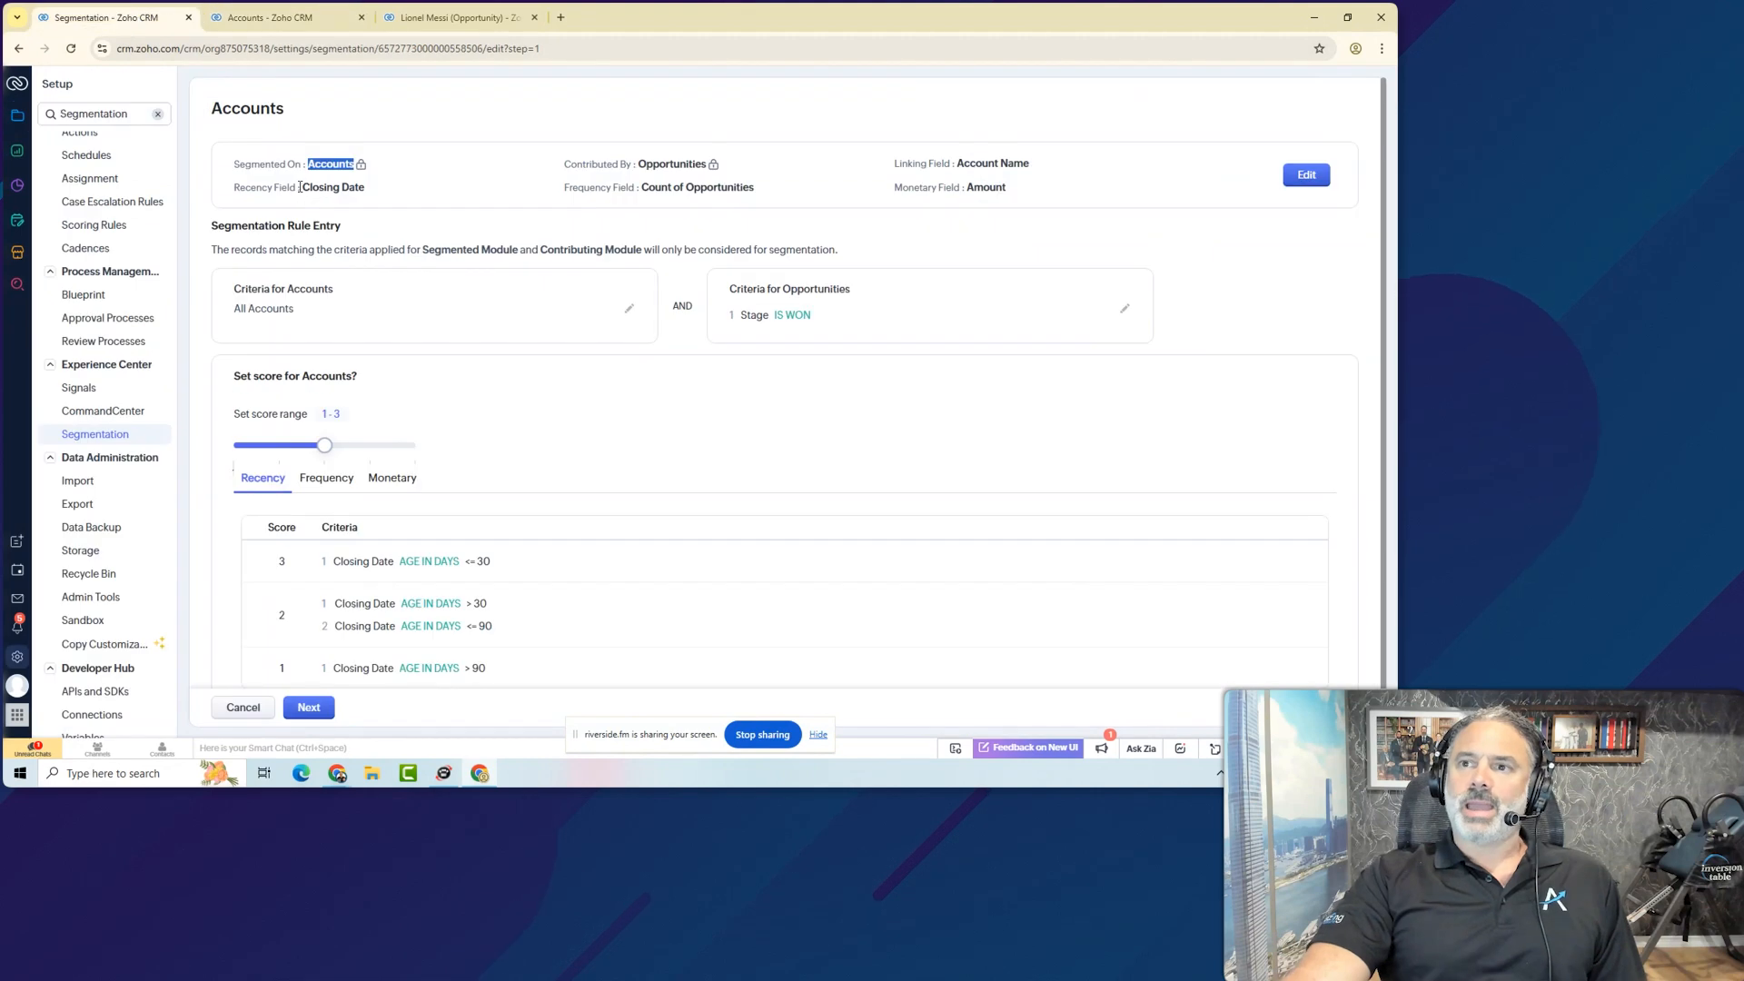
{"action": "left_click_drag", "start_coordinate": [563, 166], "coordinate": [703, 165]}
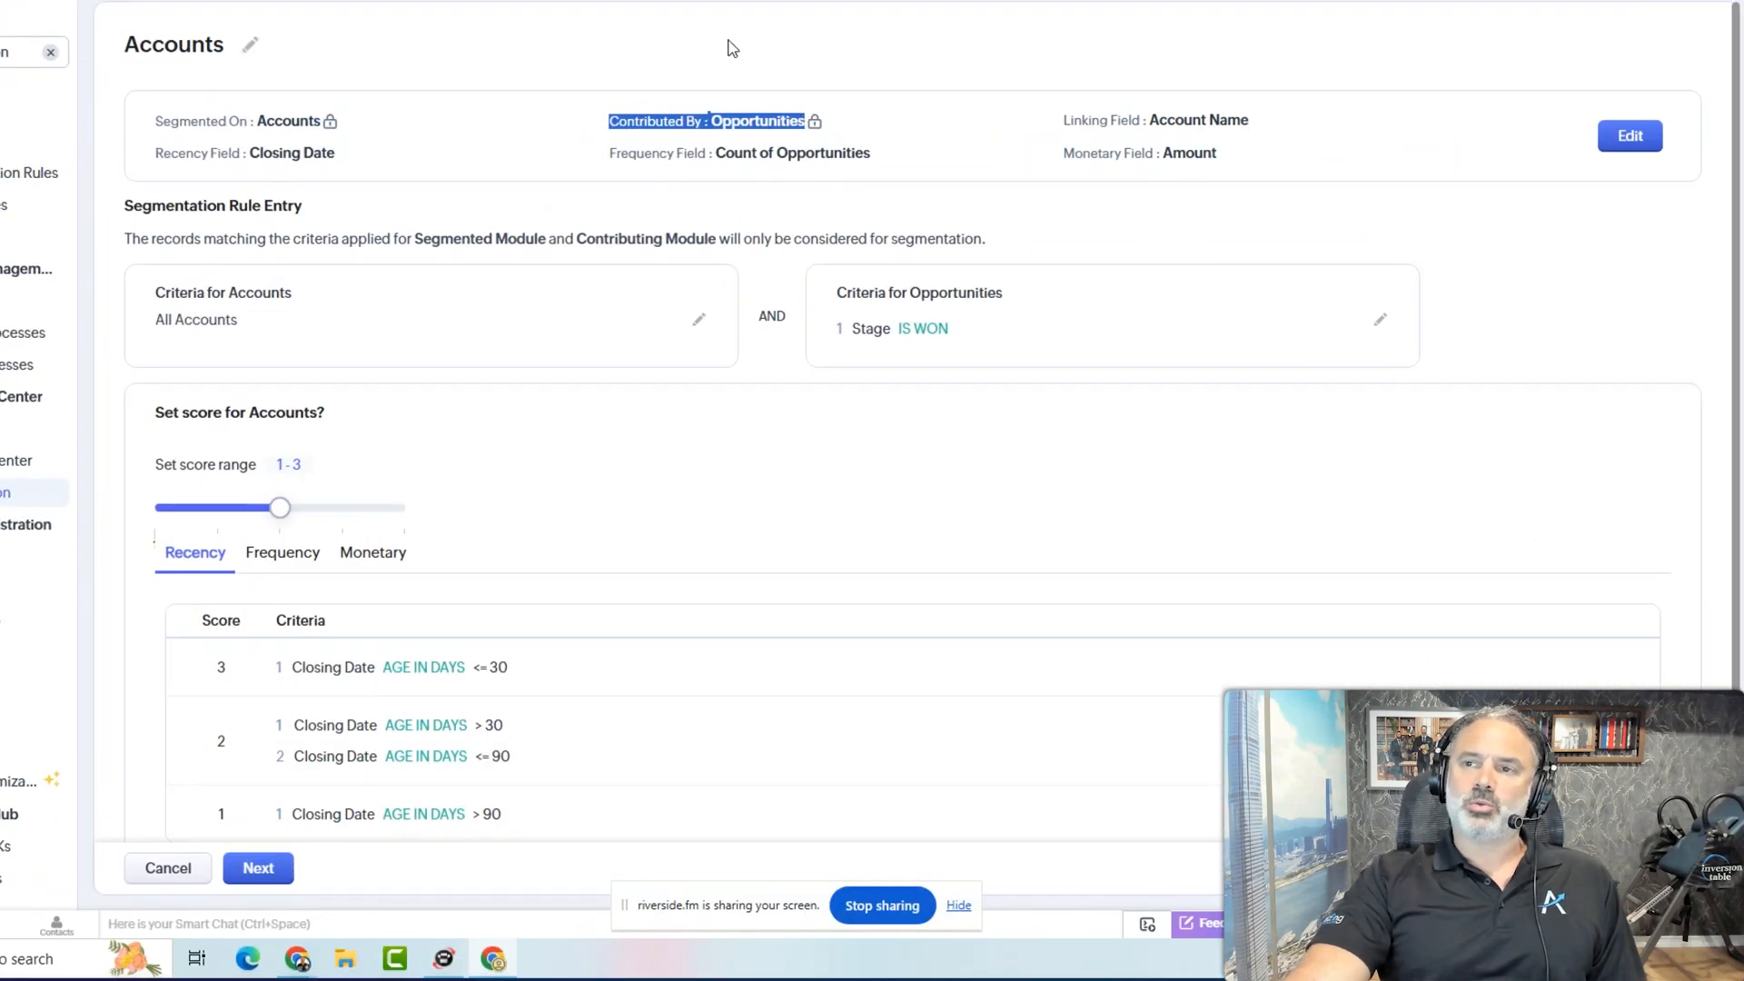
{"action": "left_click", "coordinate": [727, 54]}
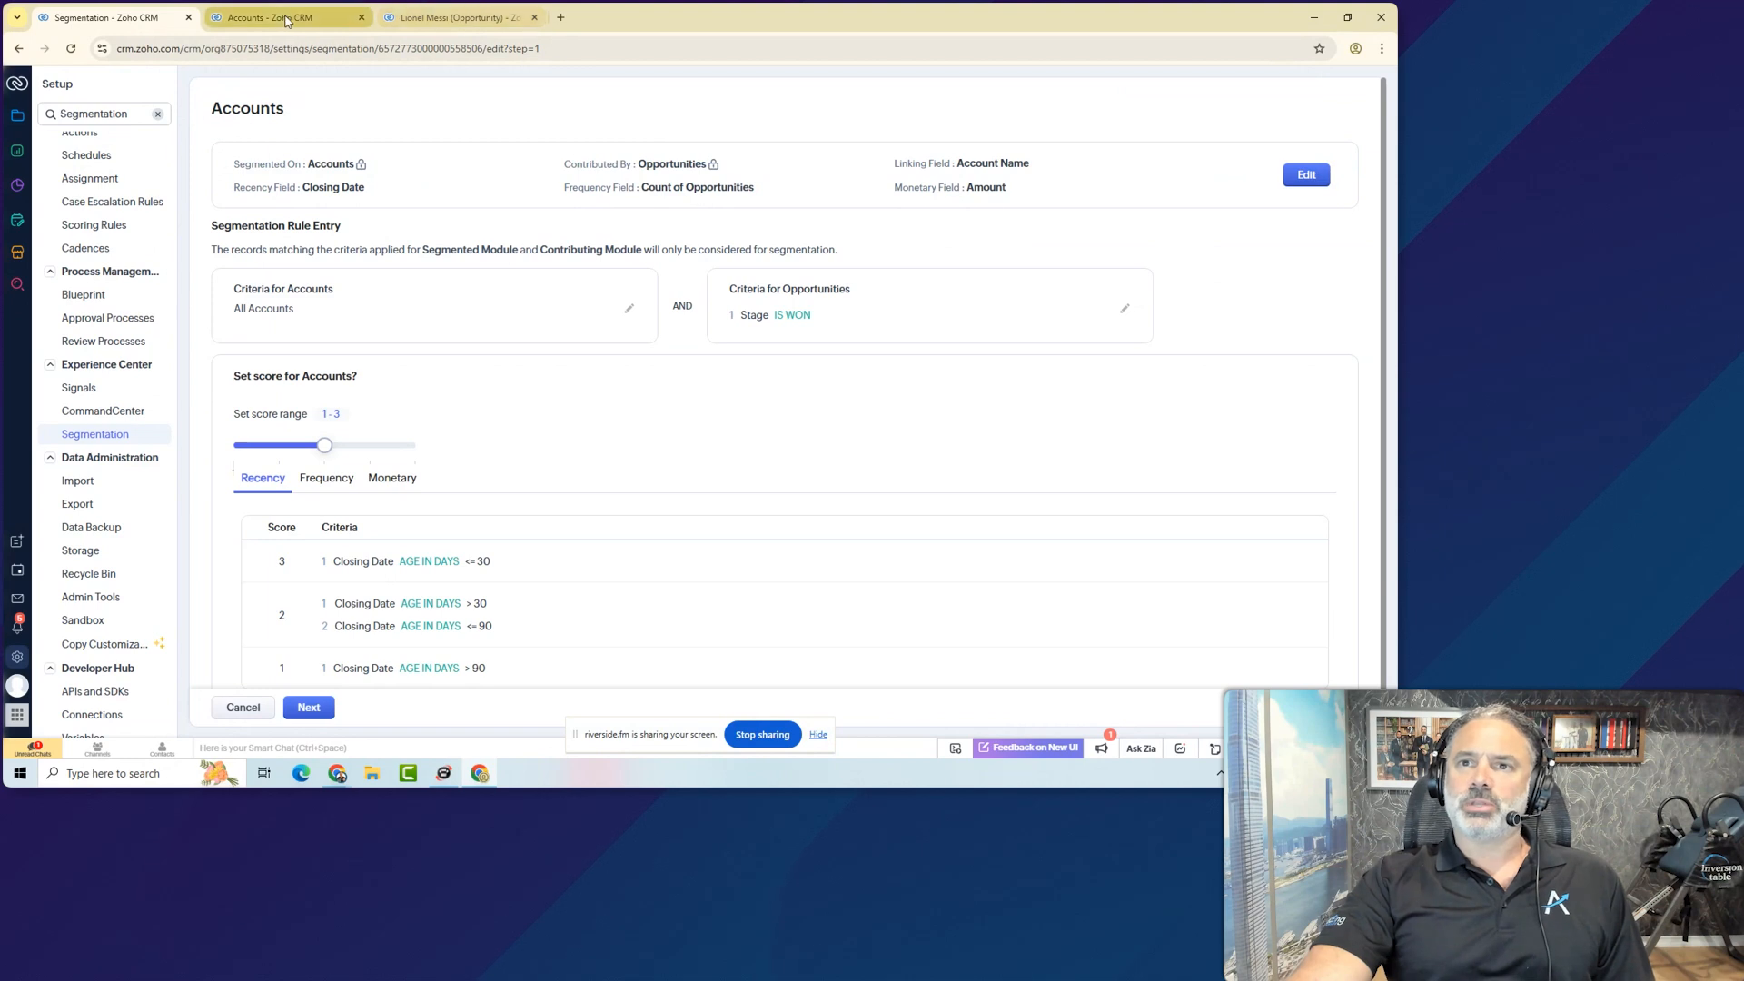
{"action": "left_click", "coordinate": [285, 20]}
{"action": "left_click", "coordinate": [442, 20]}
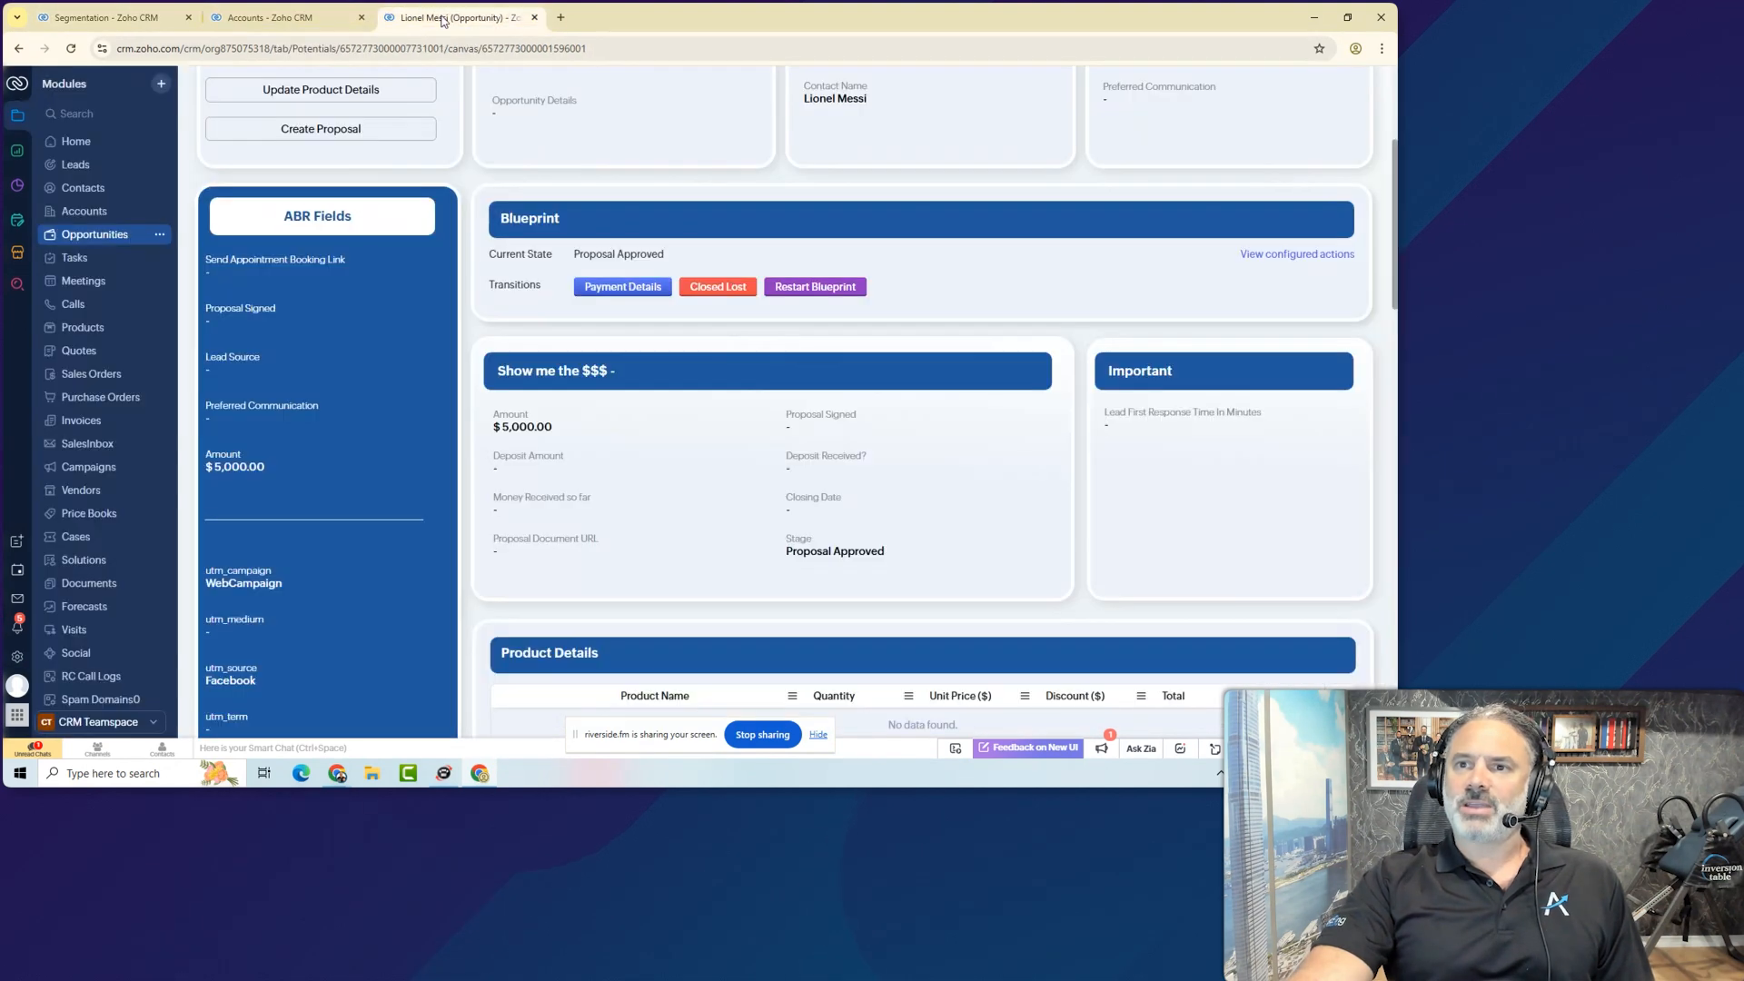
- Return to the Futbol Argentina account record and examine its name and the opportunities linked to it
{"action": "left_click", "coordinate": [18, 48]}
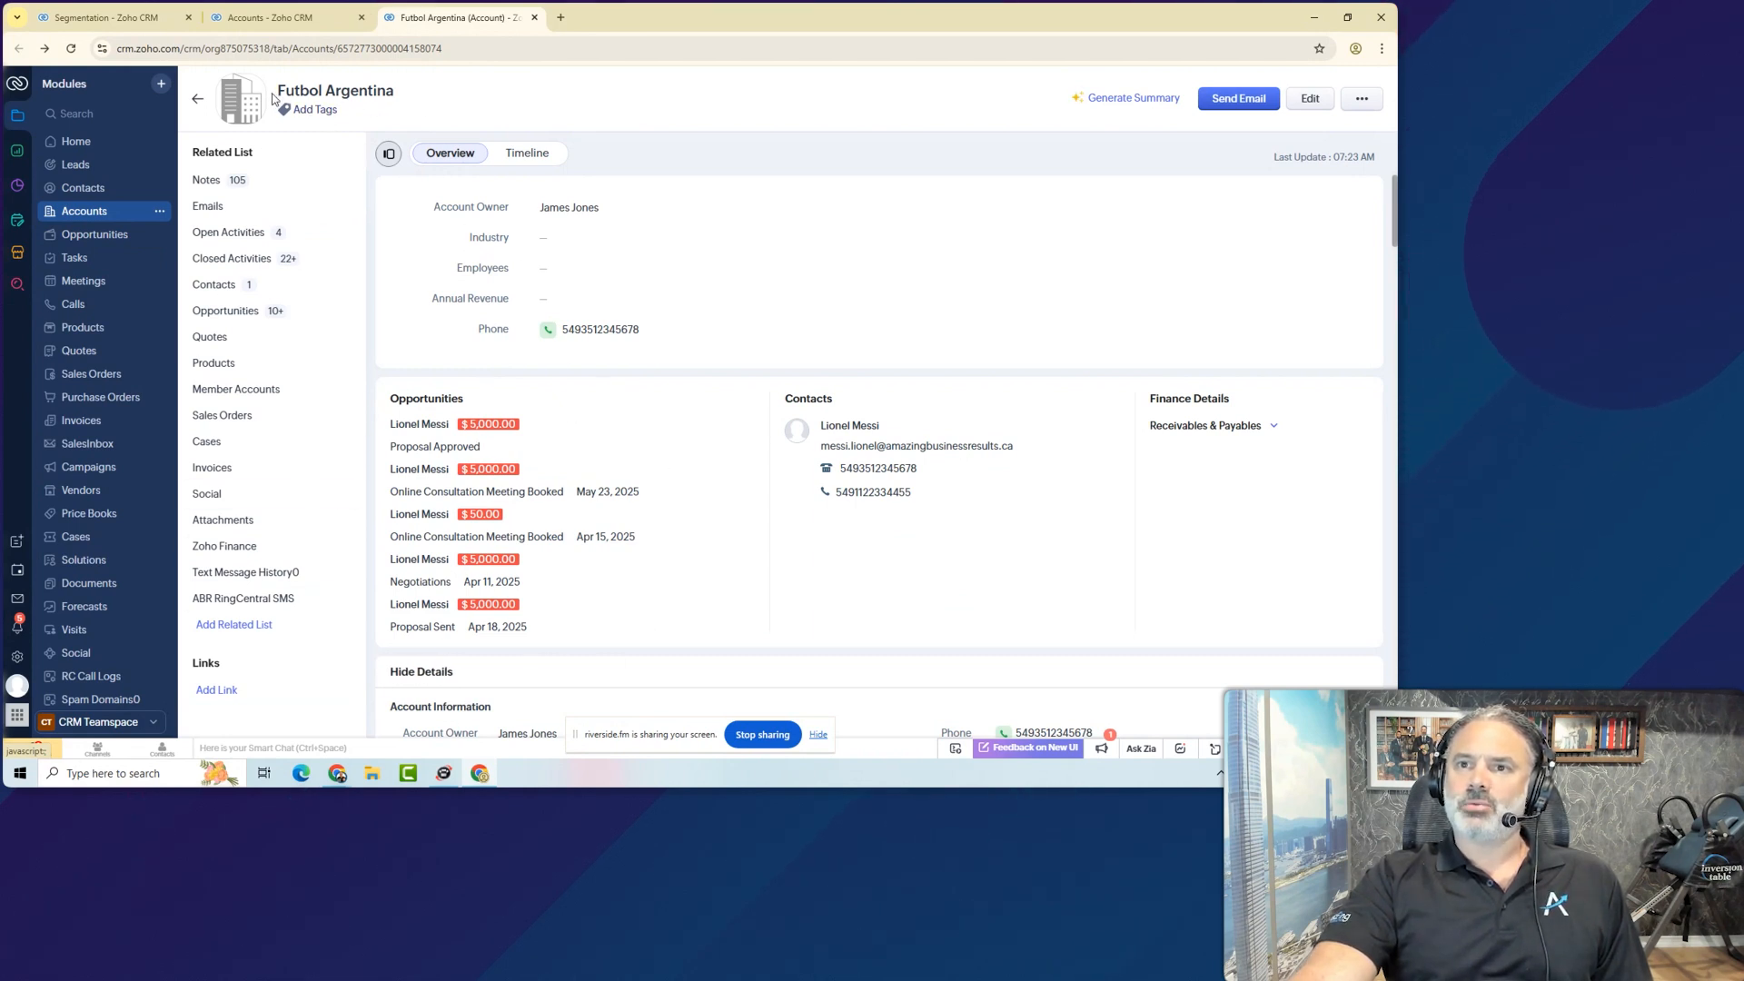
{"action": "left_click_drag", "start_coordinate": [277, 91], "coordinate": [447, 101]}
{"action": "left_click", "coordinate": [434, 100]}
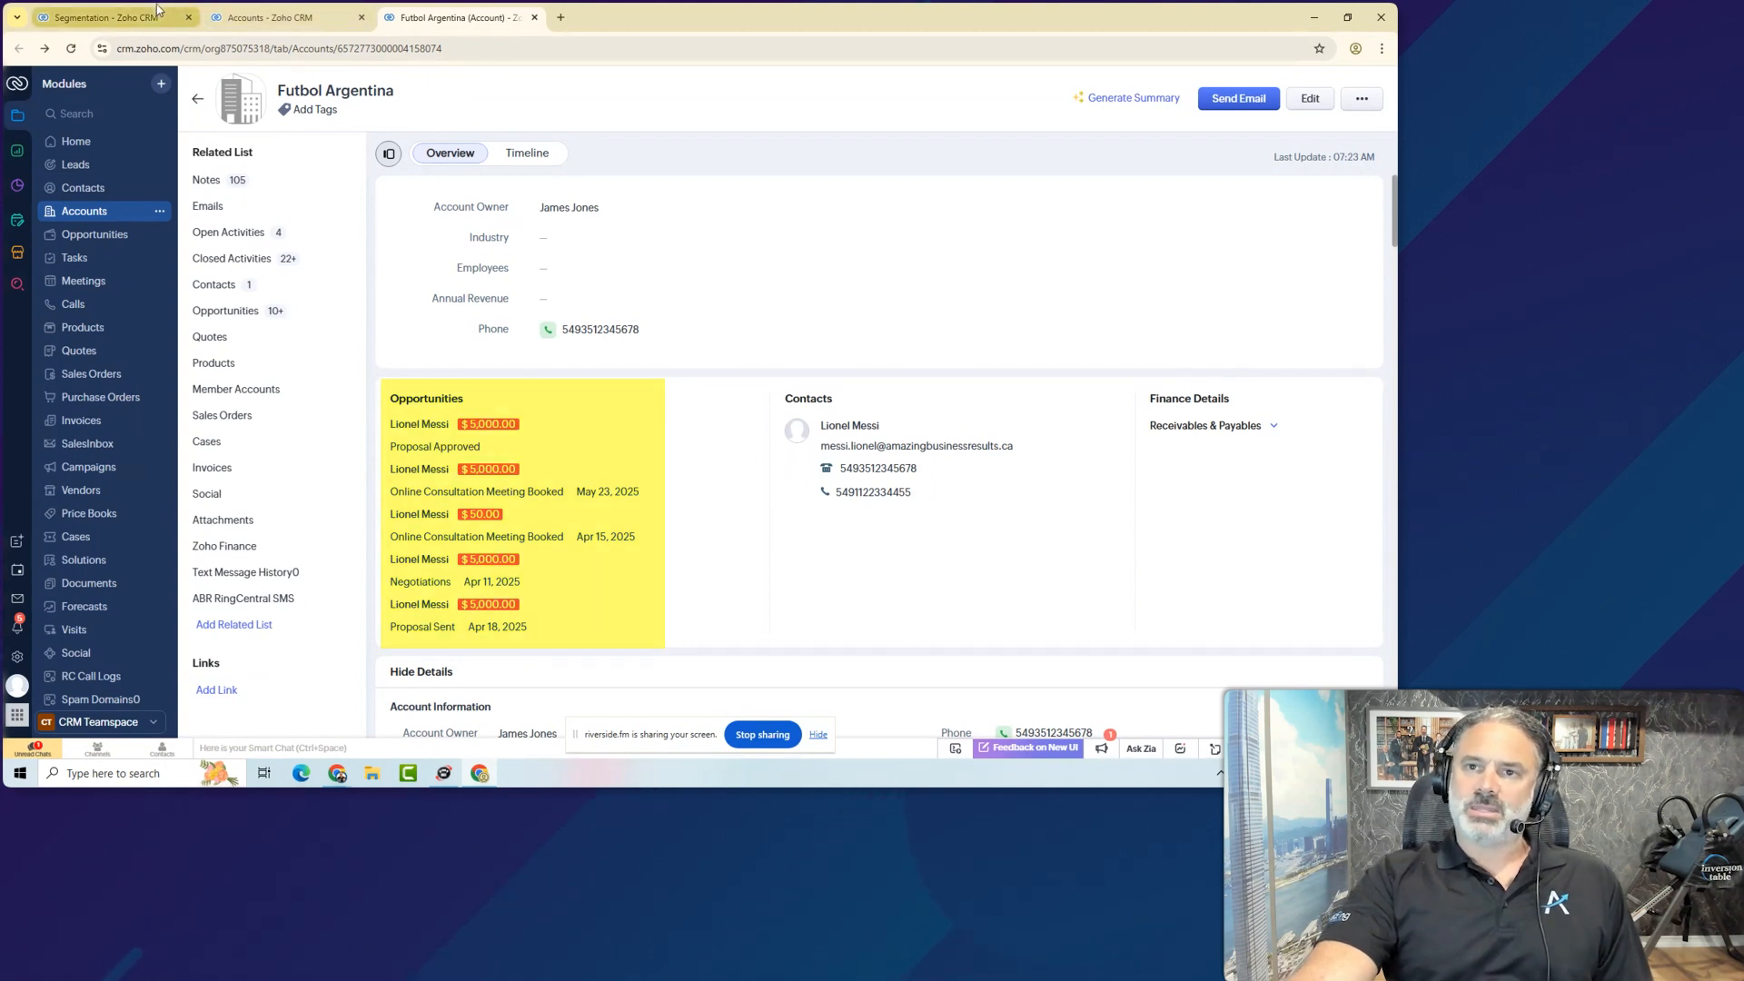
- Examine the Accounts segmentation's recency, frequency and monetary fields and its criteria for opportunities, checking back with the accounts list
{"action": "left_click", "coordinate": [127, 17]}
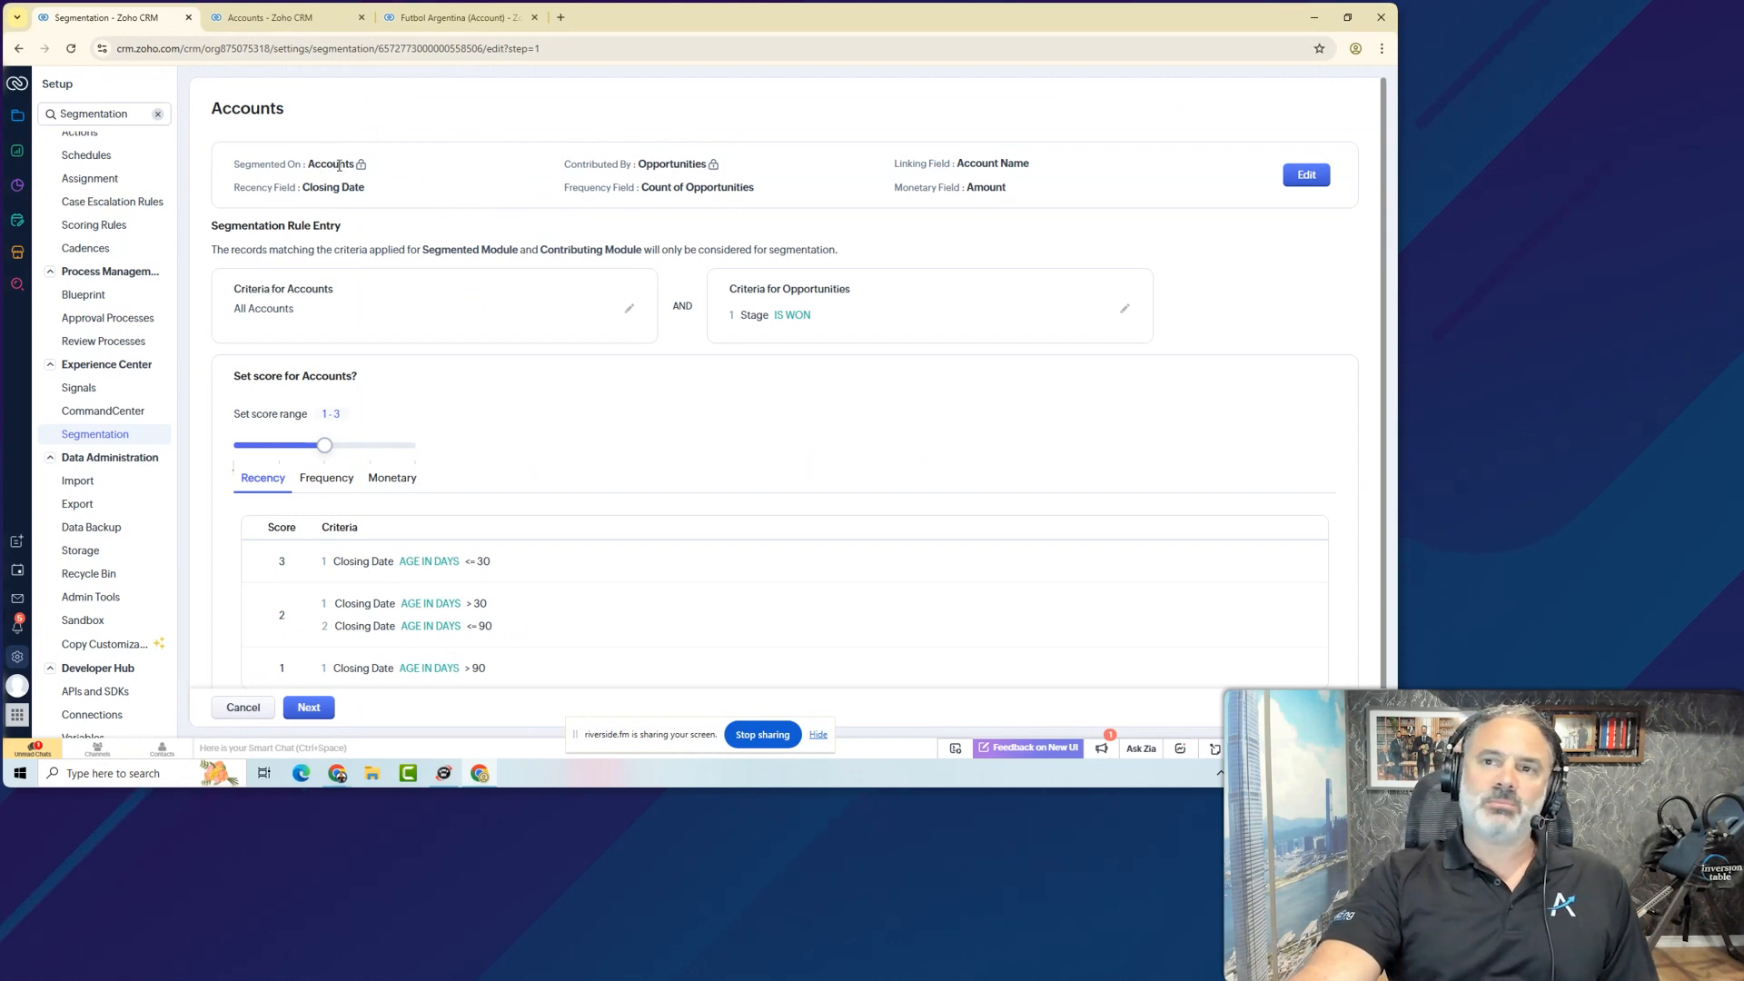
{"action": "left_click", "coordinate": [259, 18]}
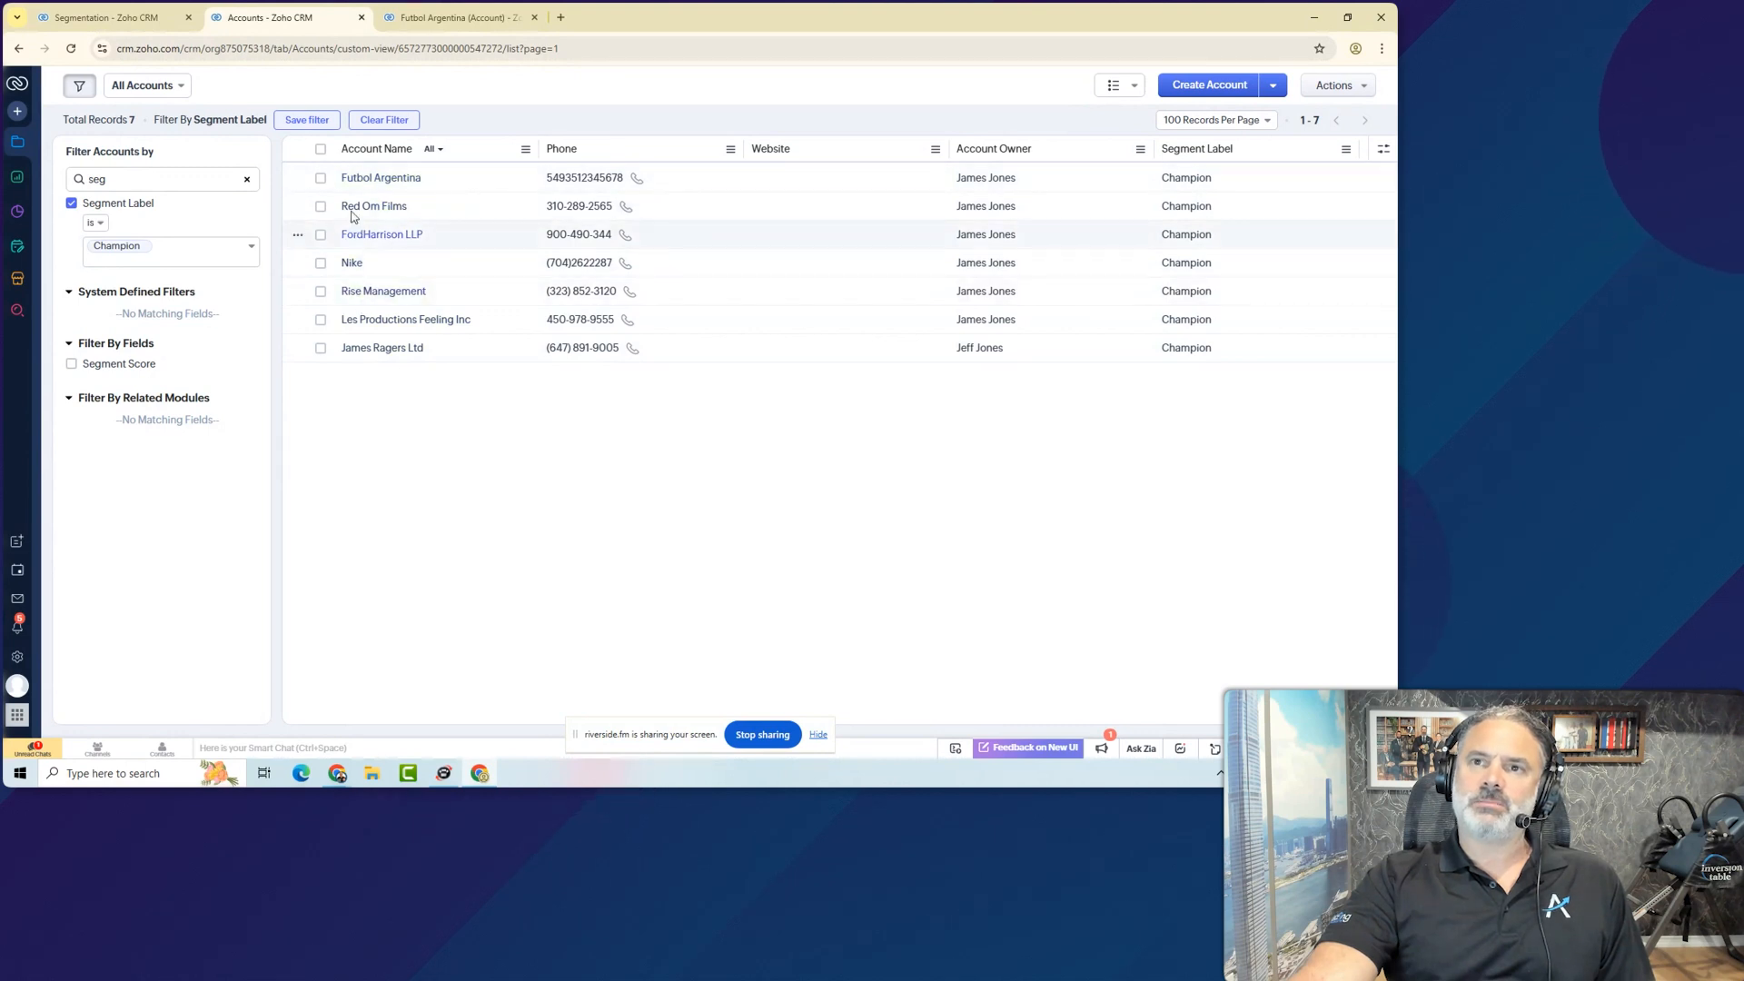
{"action": "left_click", "coordinate": [107, 18]}
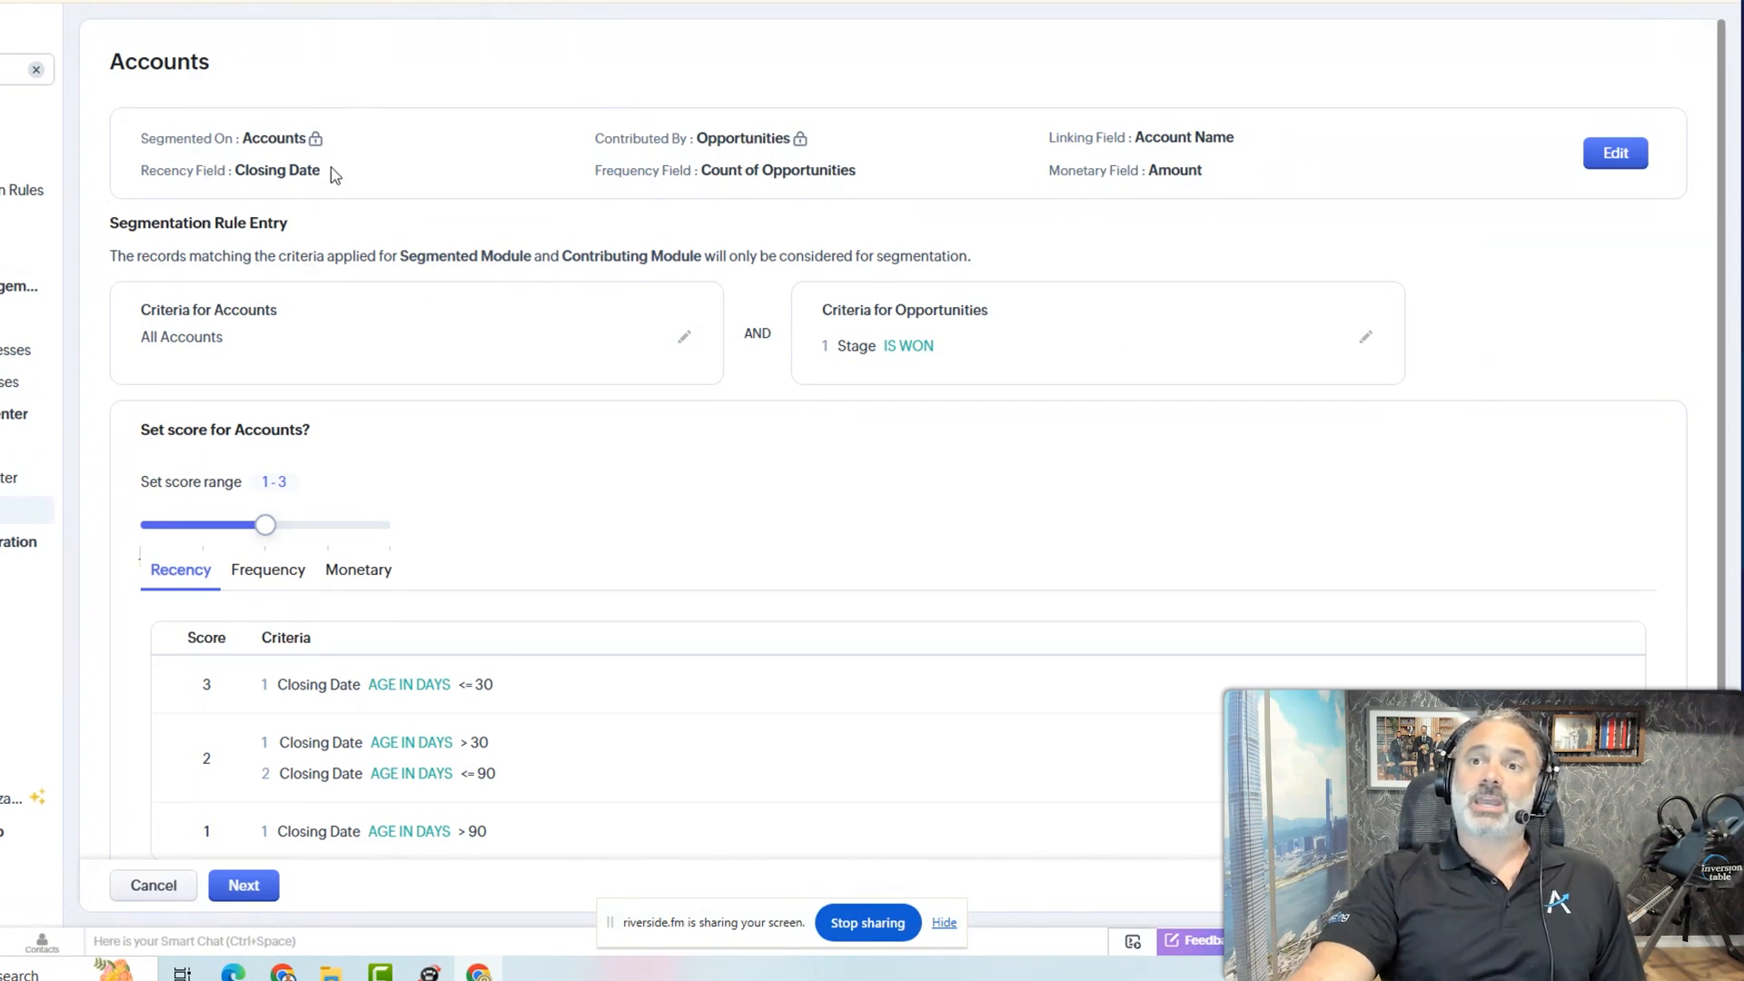
{"action": "left_click_drag", "start_coordinate": [335, 173], "coordinate": [233, 172]}
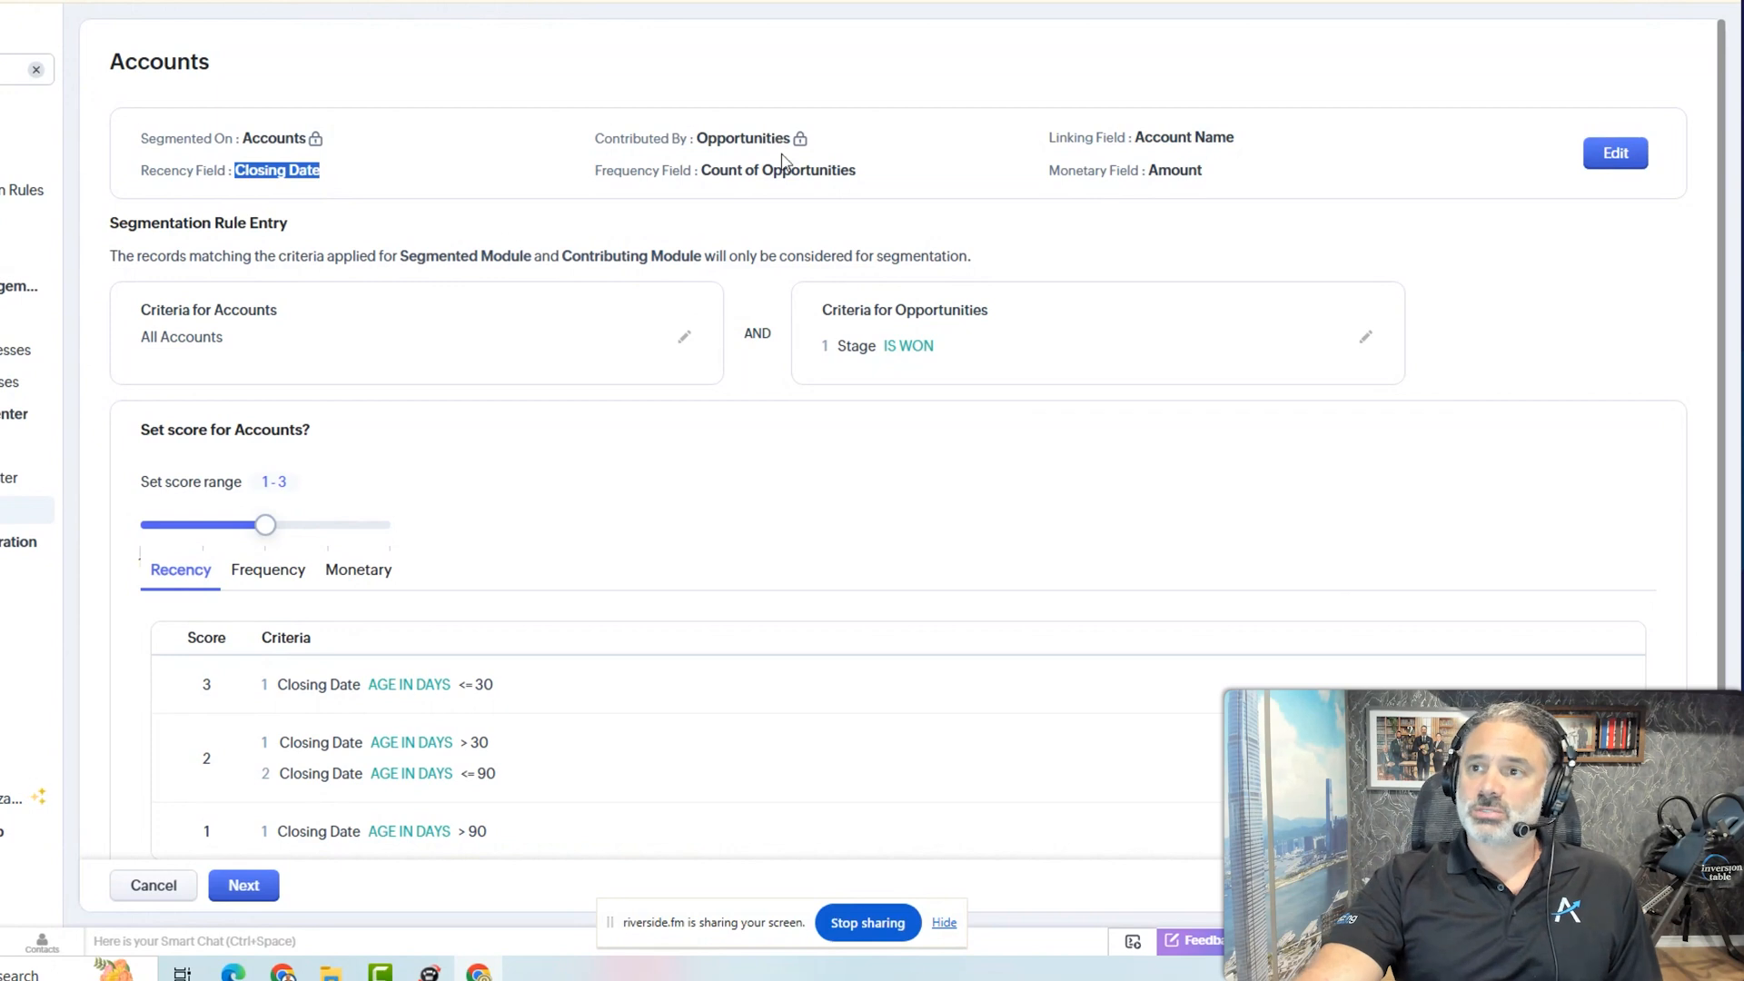
{"action": "left_click_drag", "start_coordinate": [858, 171], "coordinate": [695, 172]}
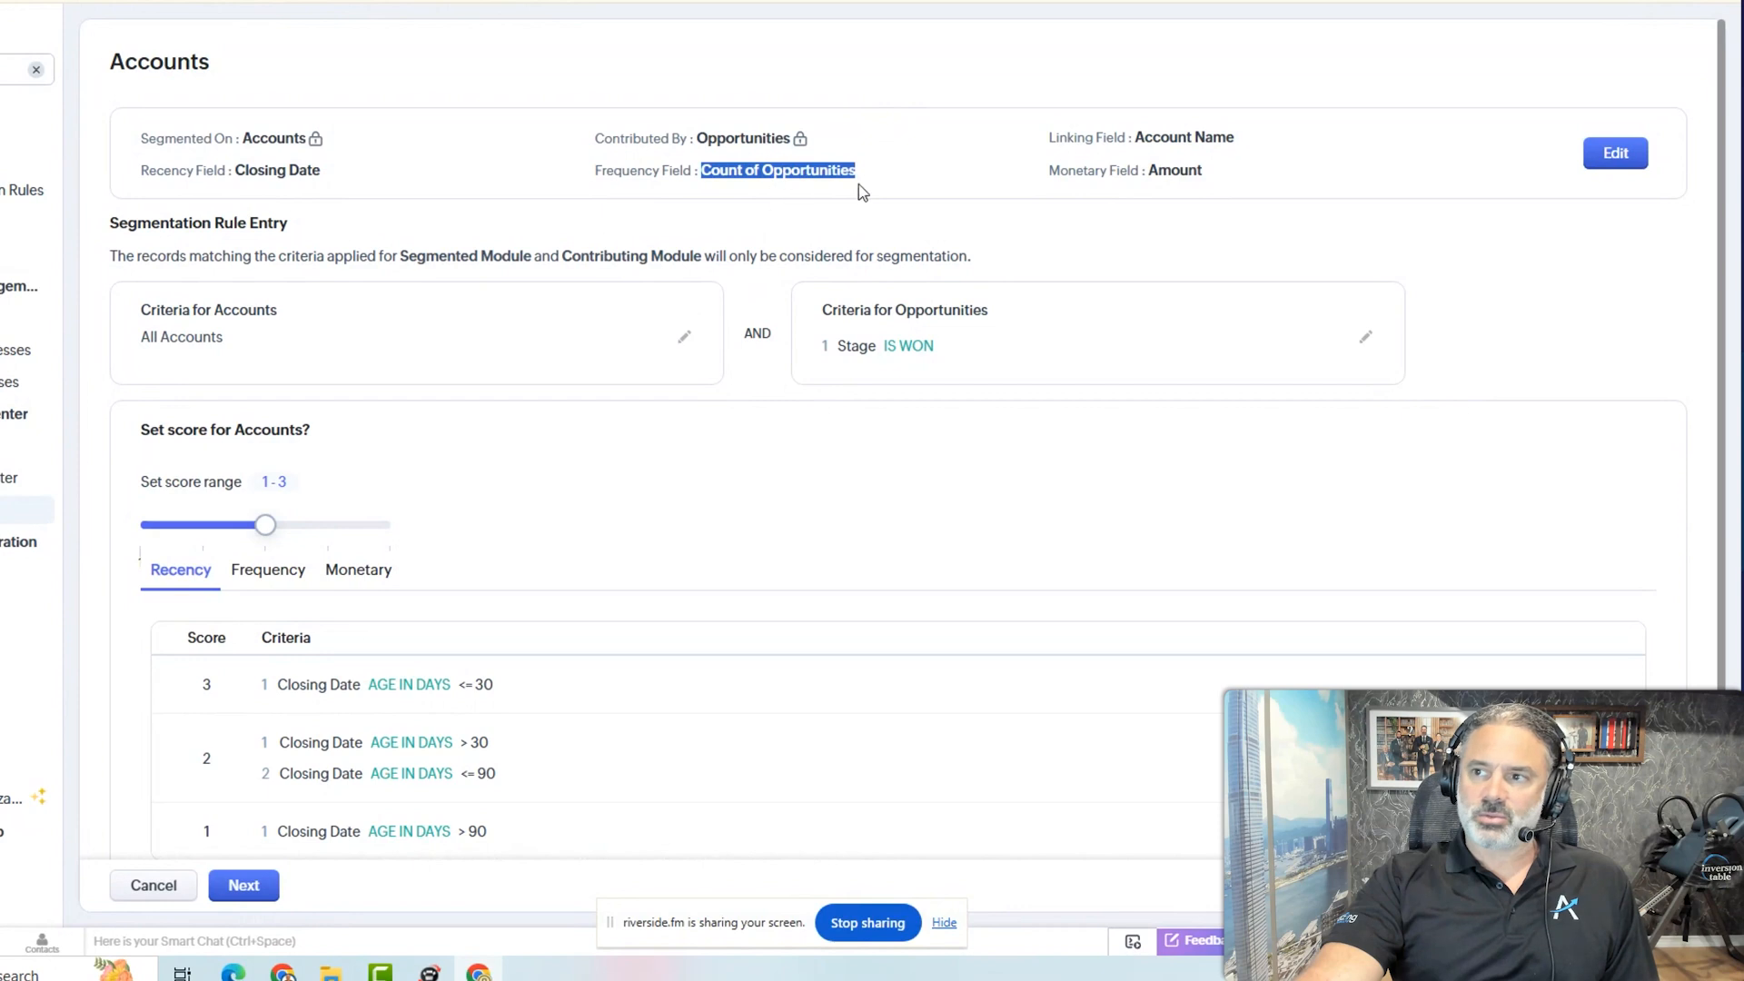
{"action": "left_click_drag", "start_coordinate": [1203, 172], "coordinate": [1152, 176]}
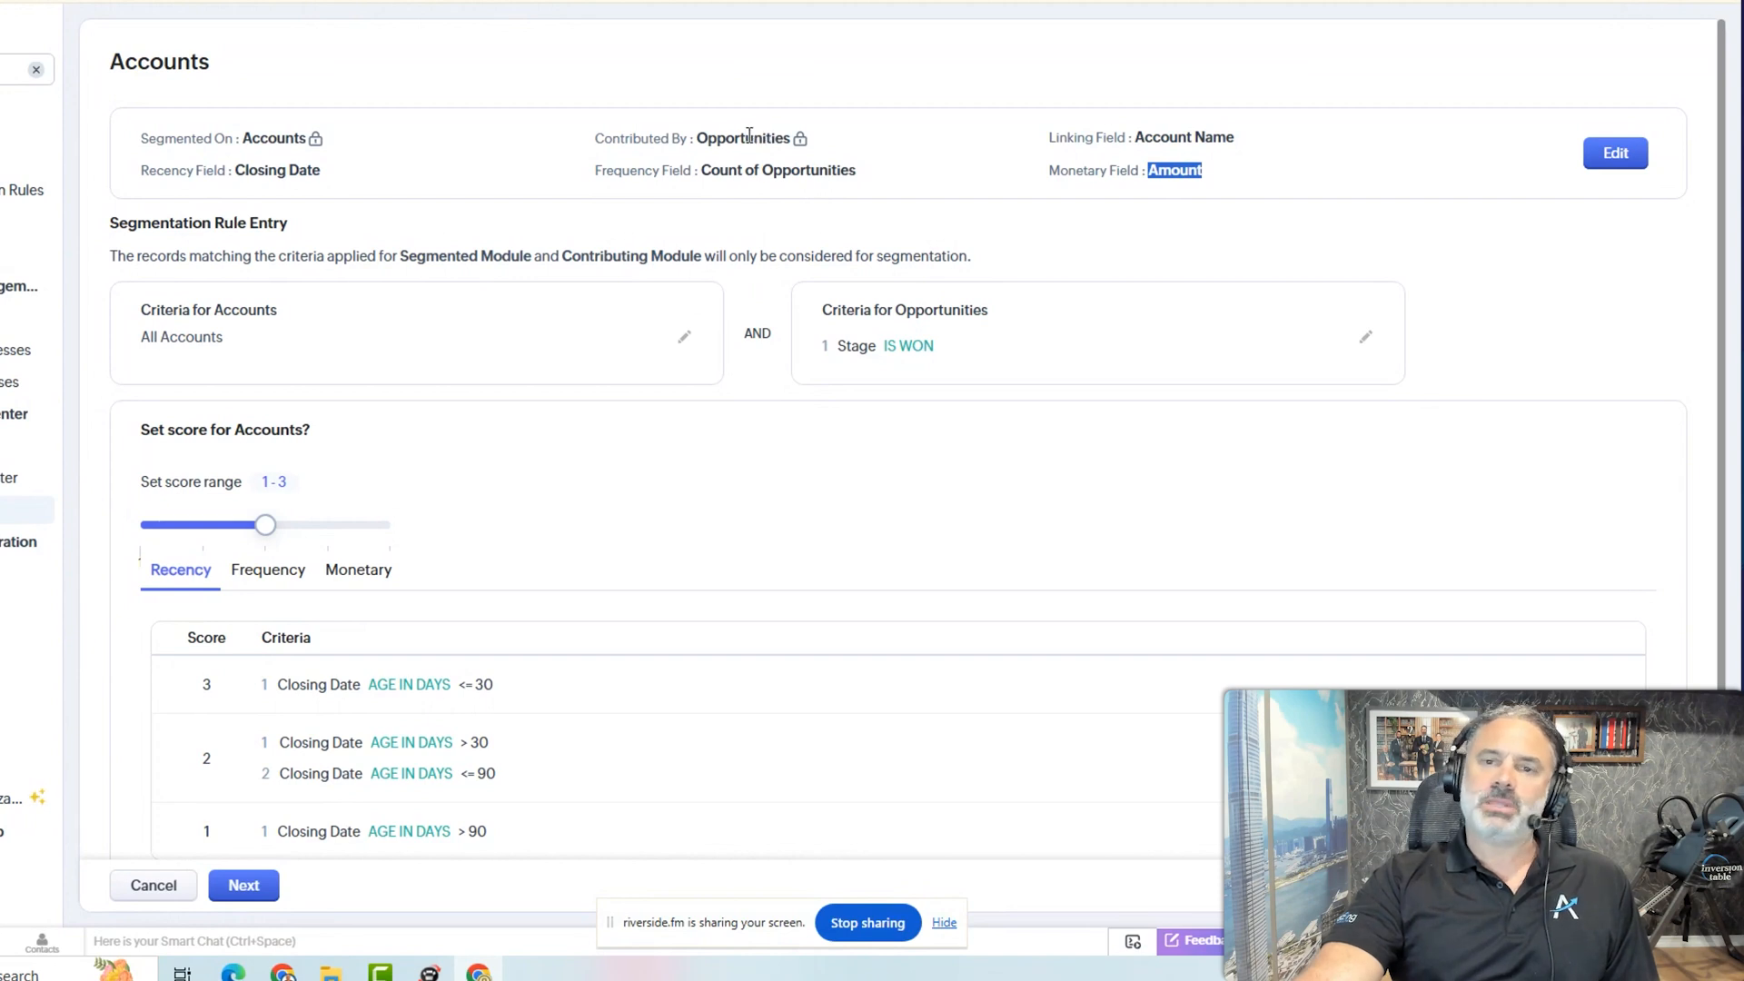
{"action": "scroll", "coordinate": [741, 143], "scroll_direction": "down", "scroll_amount": 1}
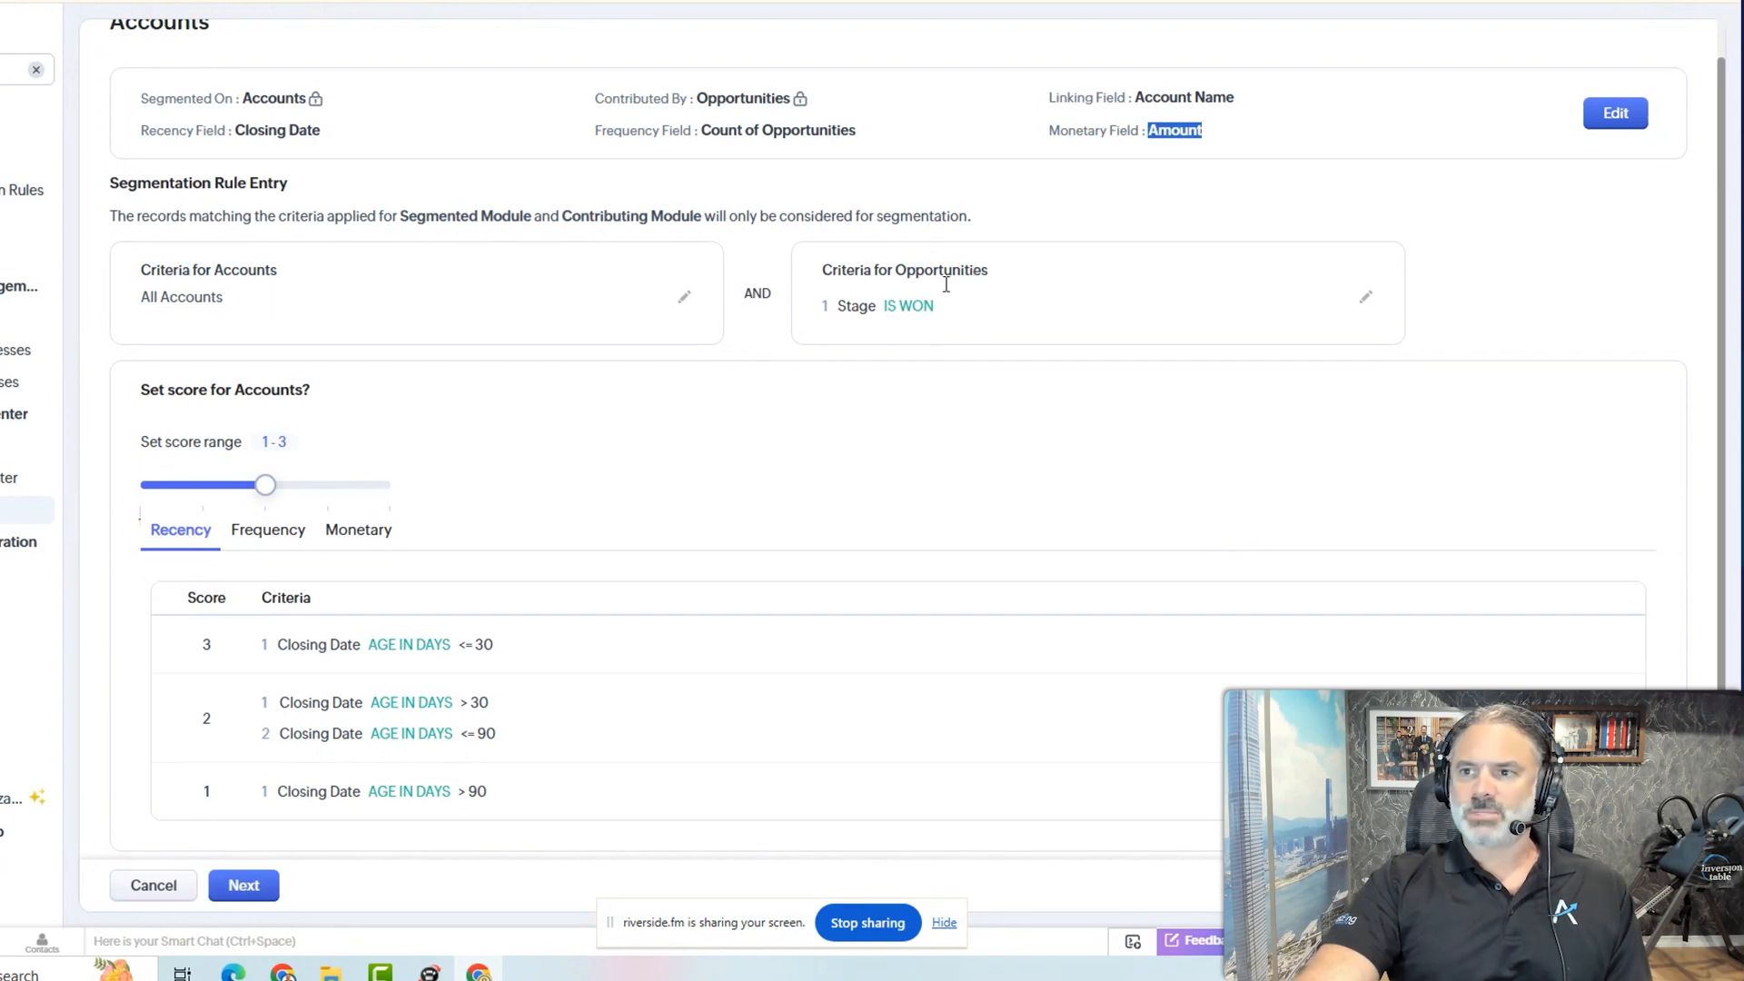
{"action": "left_click_drag", "start_coordinate": [845, 270], "coordinate": [999, 272]}
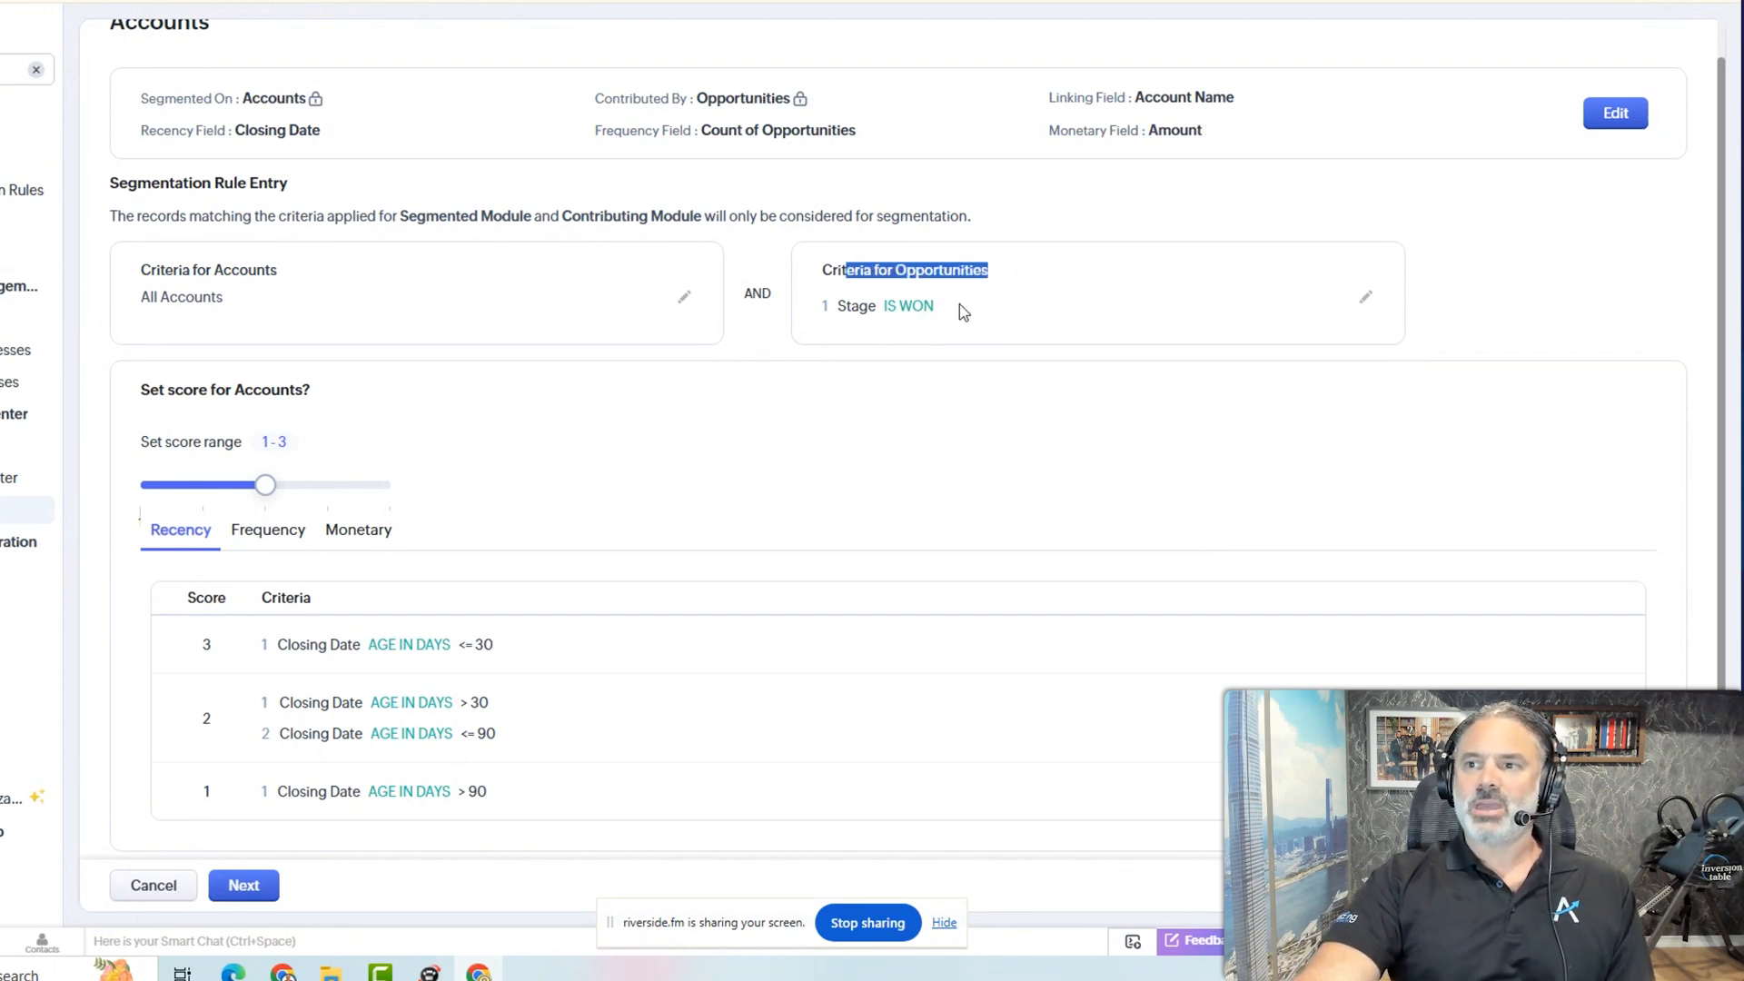
- Try widening the Accounts segmentation's score range to 1-5, and cancel the range change
{"action": "left_click", "coordinate": [945, 312]}
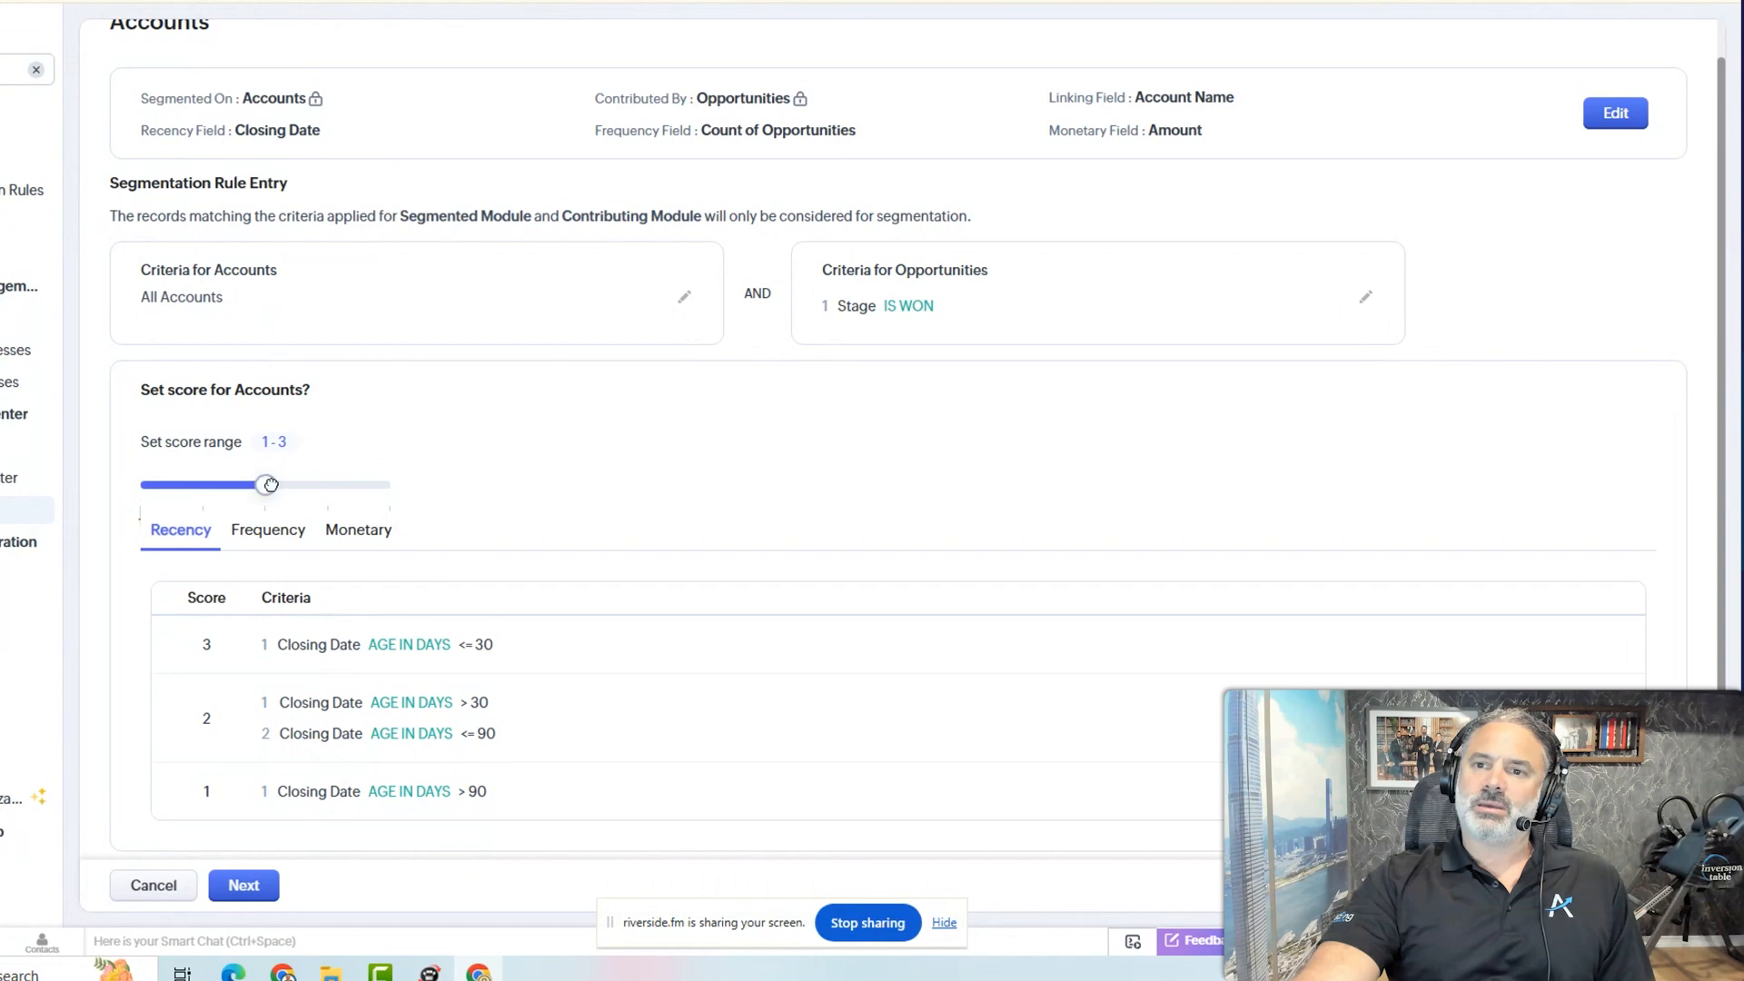
{"action": "left_click_drag", "start_coordinate": [269, 485], "coordinate": [433, 488]}
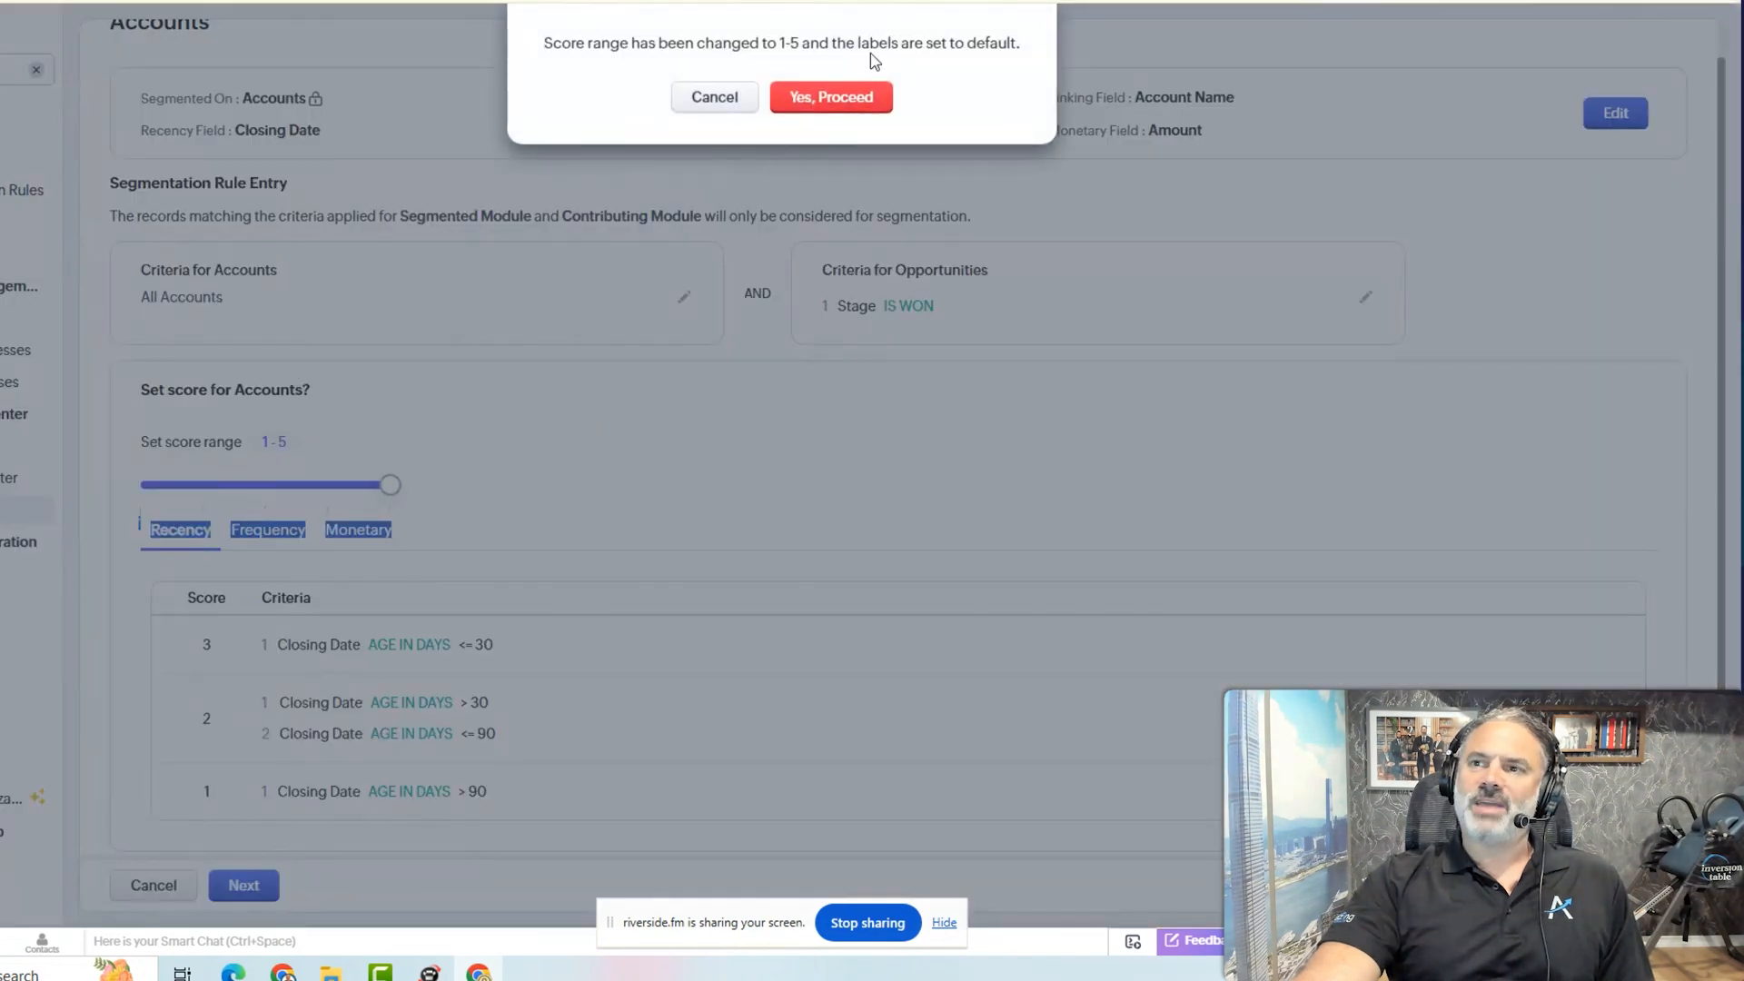
{"action": "left_click", "coordinate": [714, 98]}
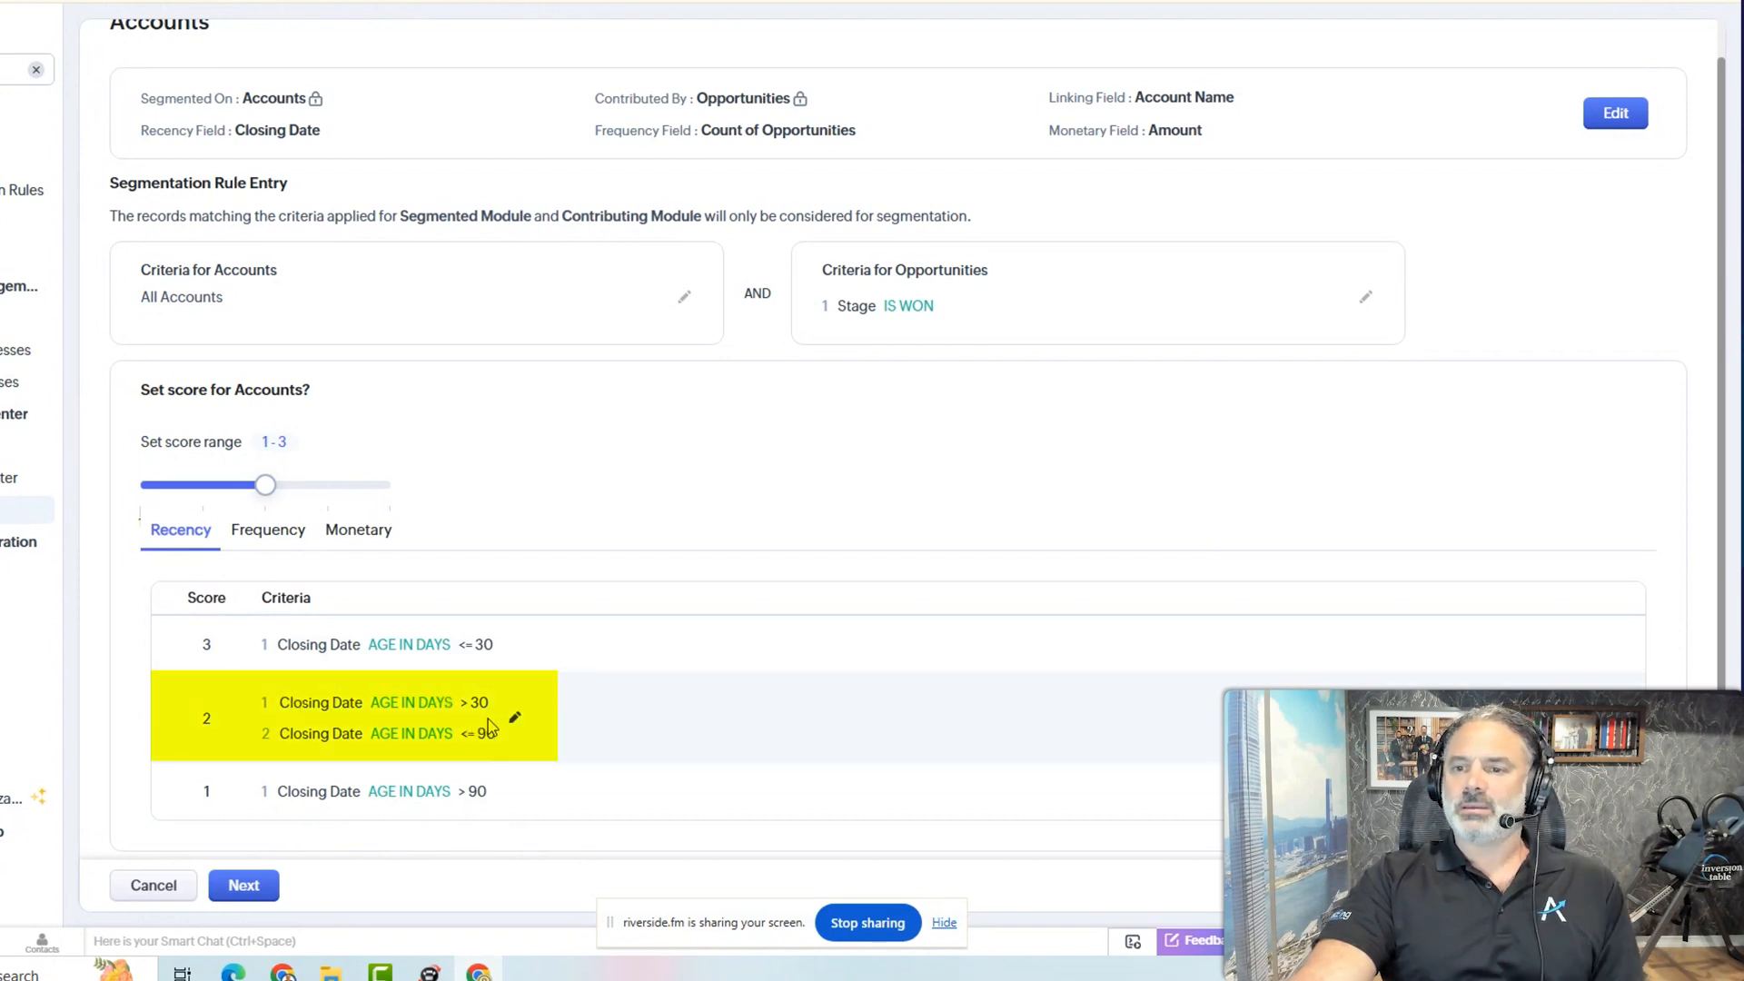
- Examine the recency score criteria, matching scores 1 to 3 with their Closing Date age ranges
{"action": "double_click", "coordinate": [204, 720]}
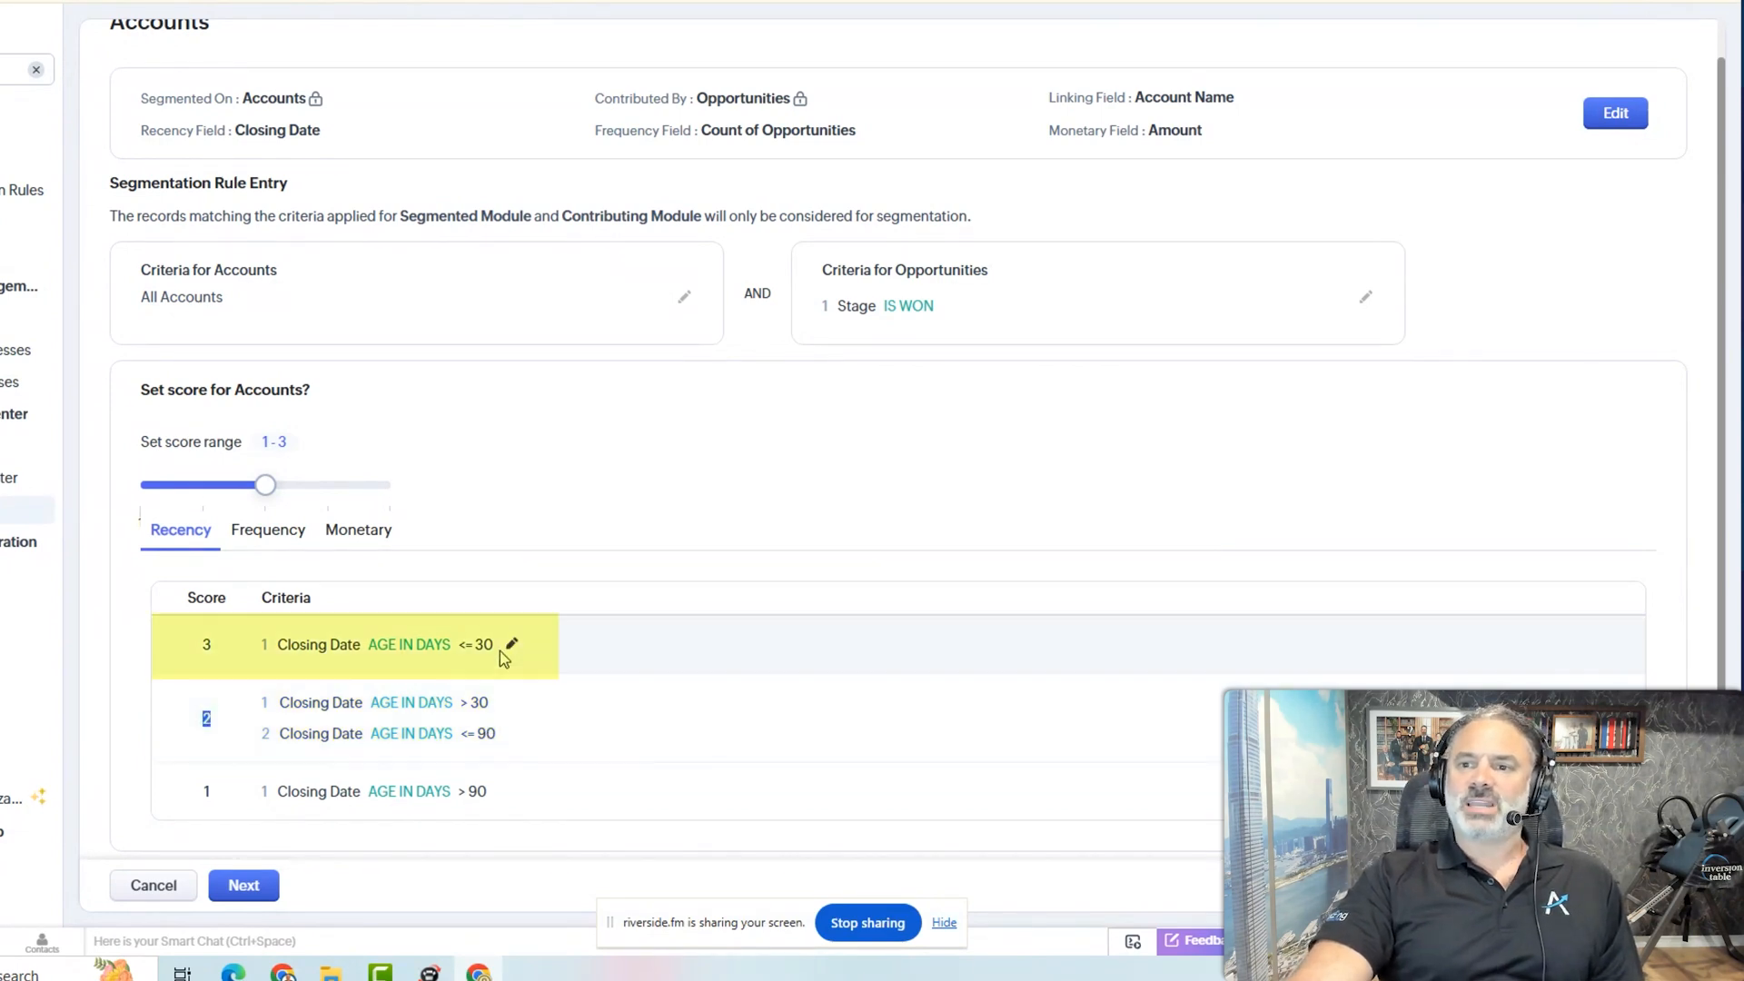
{"action": "left_click", "coordinate": [479, 574]}
{"action": "double_click", "coordinate": [205, 645]}
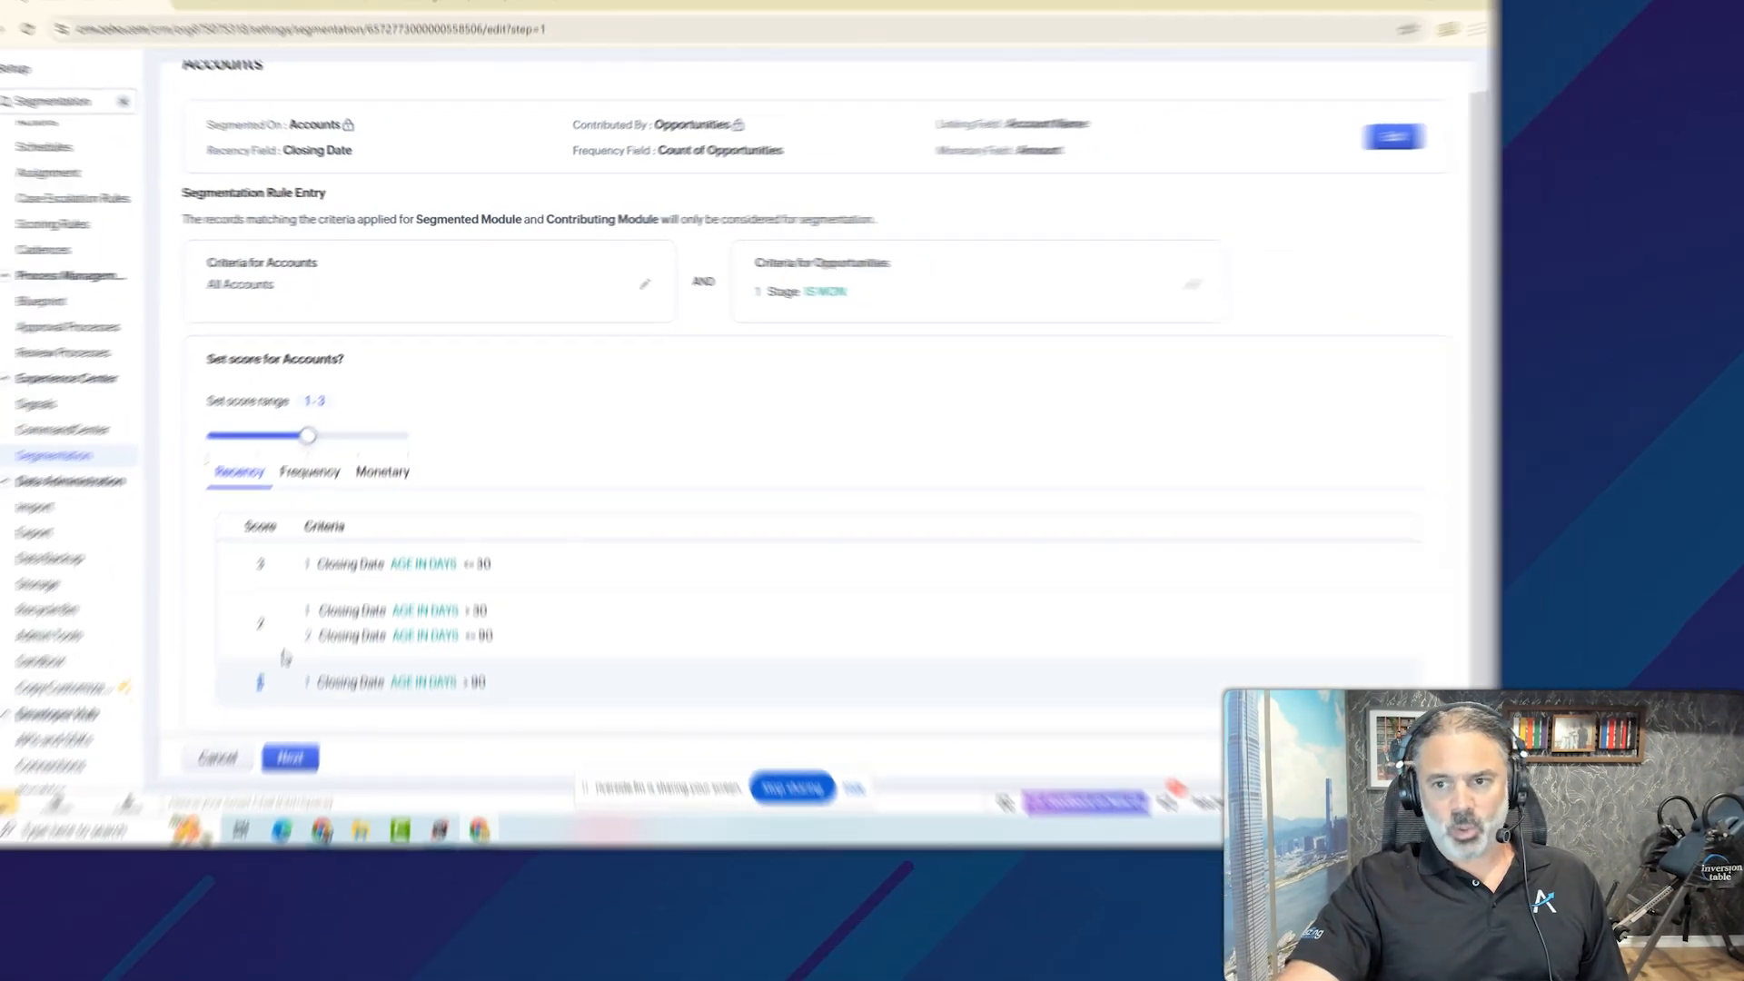
- Replace the accounts list's Segment Label filter with a Segment Score filter for Recency > 2
{"action": "left_click", "coordinate": [270, 17]}
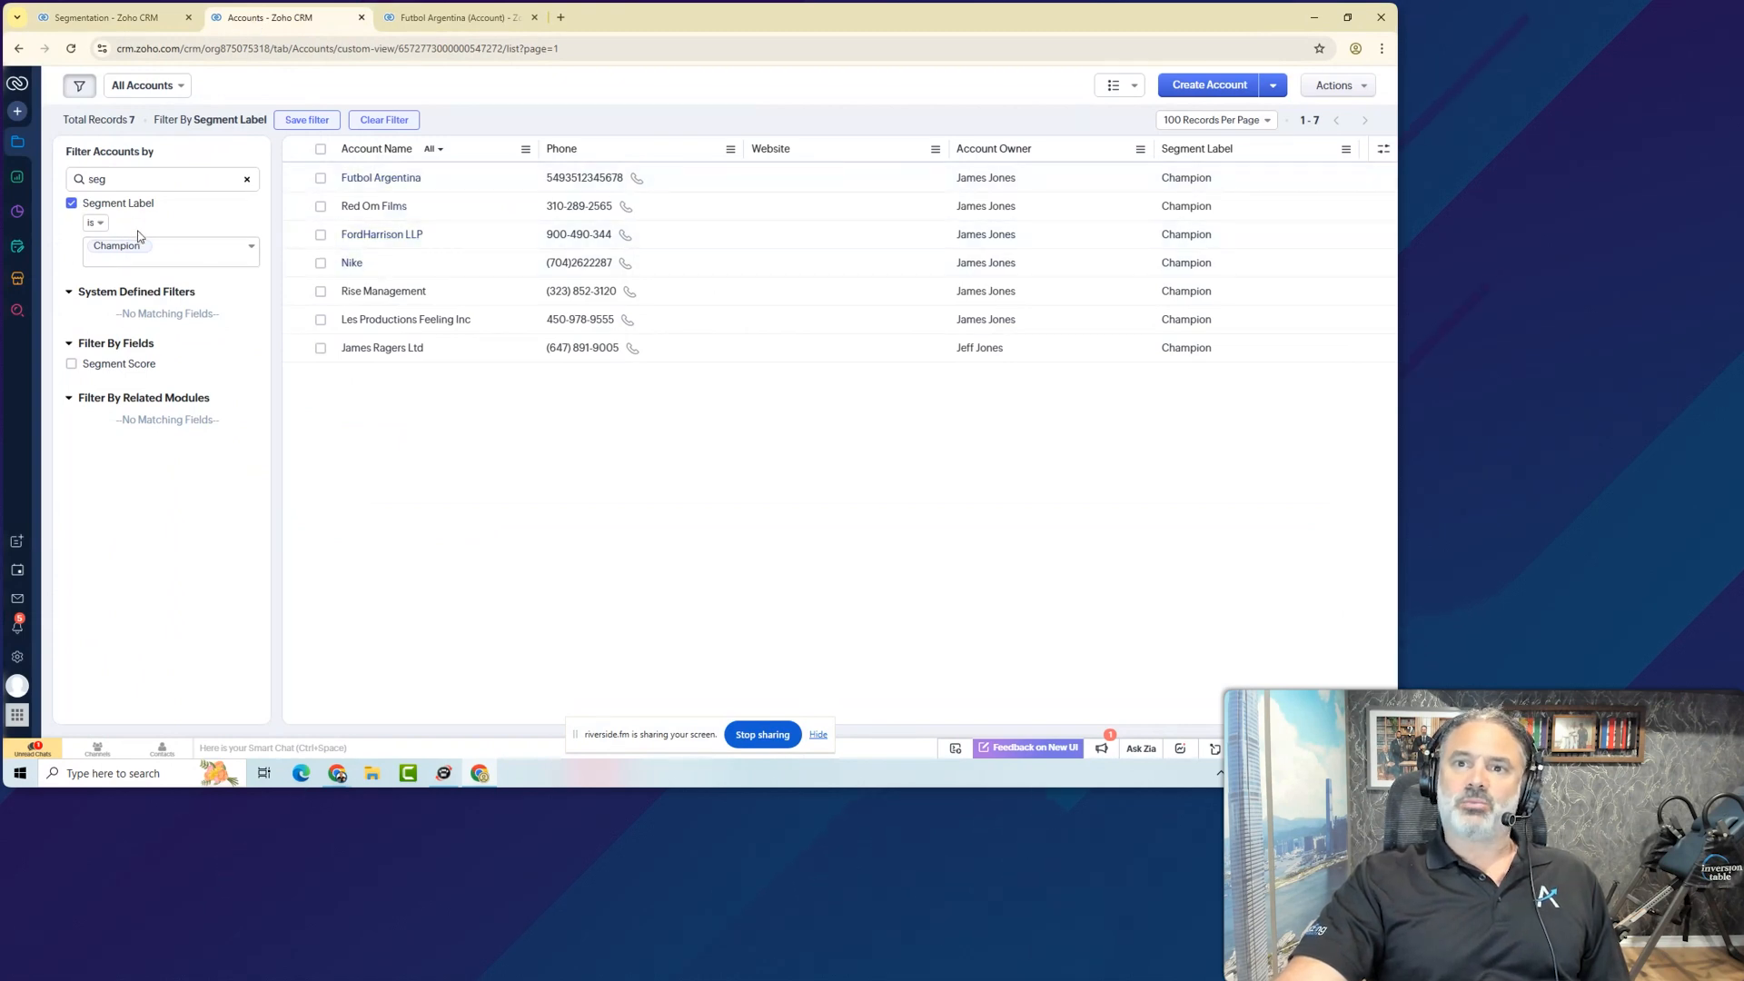
{"action": "left_click", "coordinate": [116, 205]}
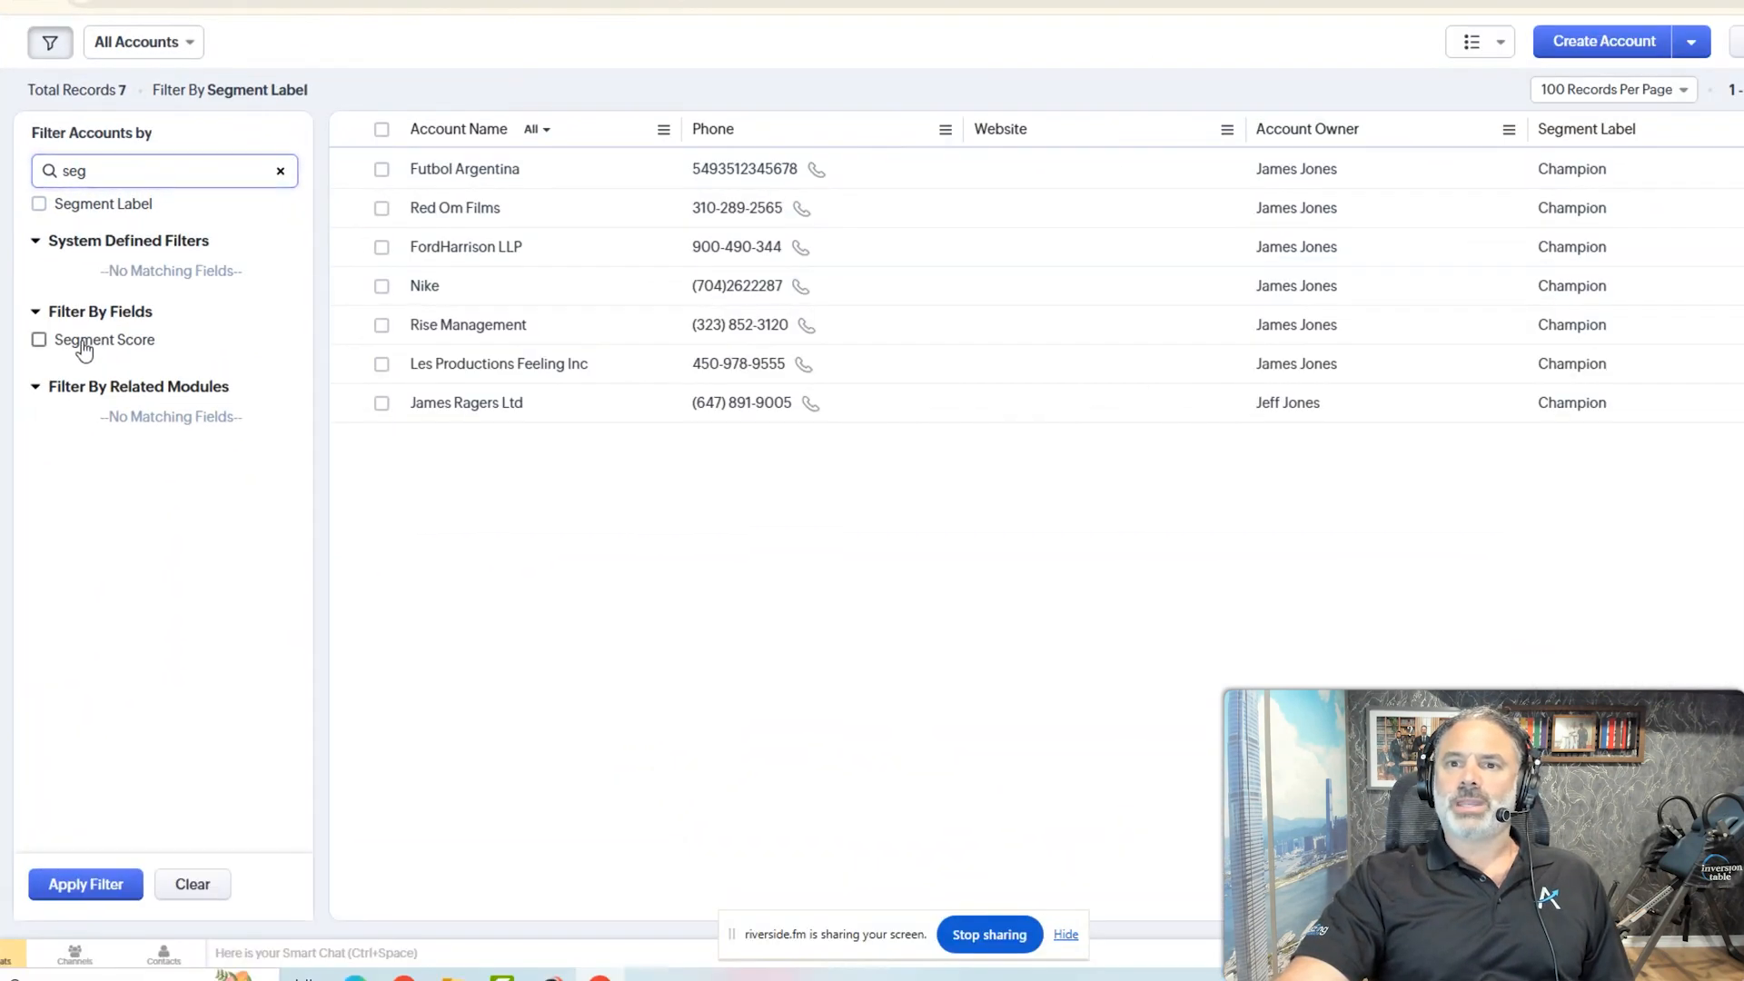
{"action": "left_click", "coordinate": [84, 344]}
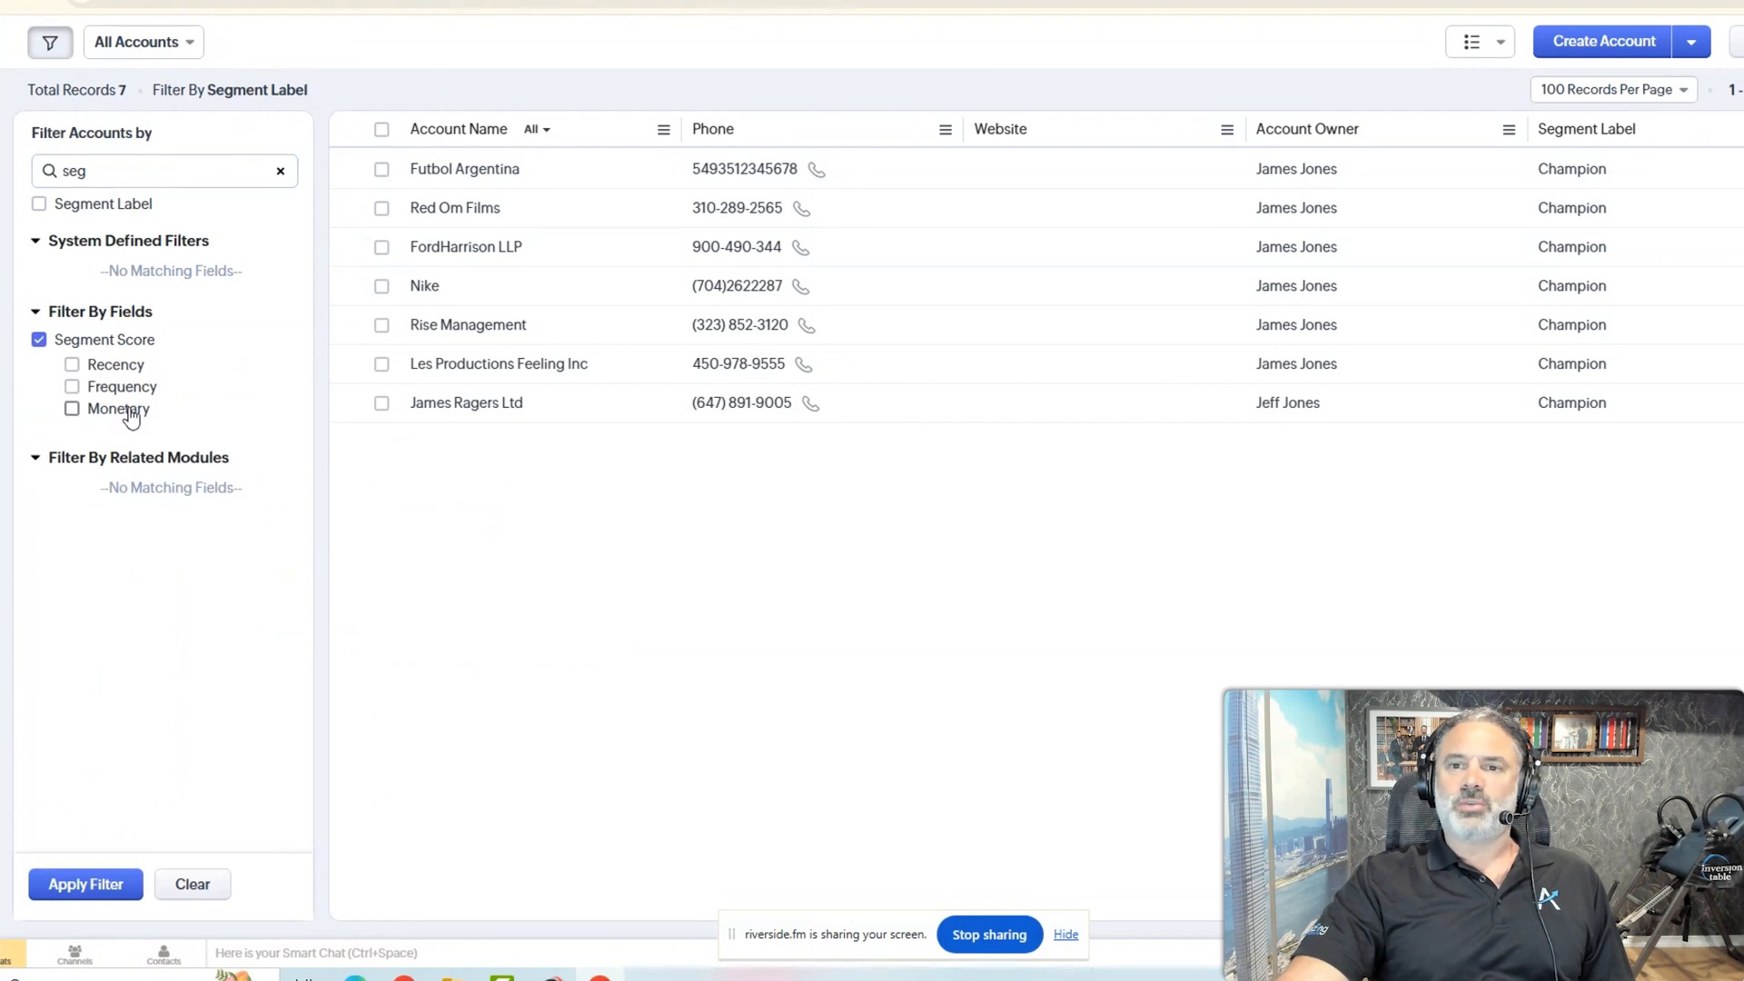
{"action": "left_click", "coordinate": [118, 366]}
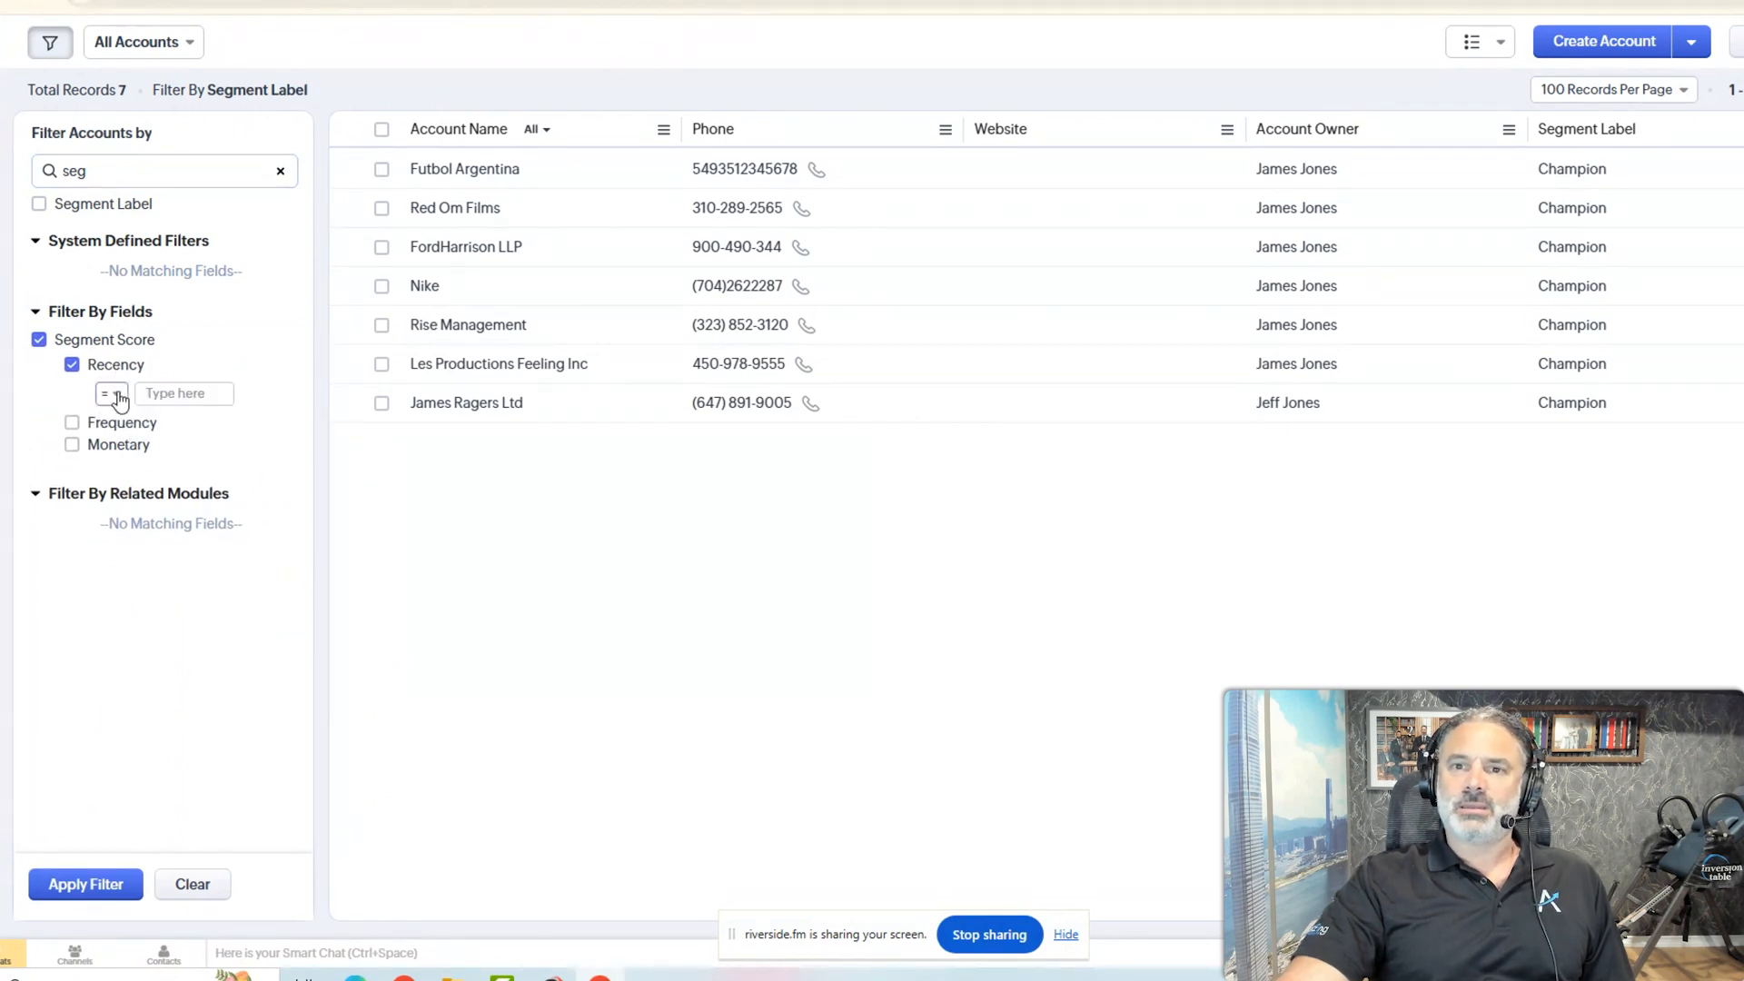
{"action": "left_click", "coordinate": [117, 396]}
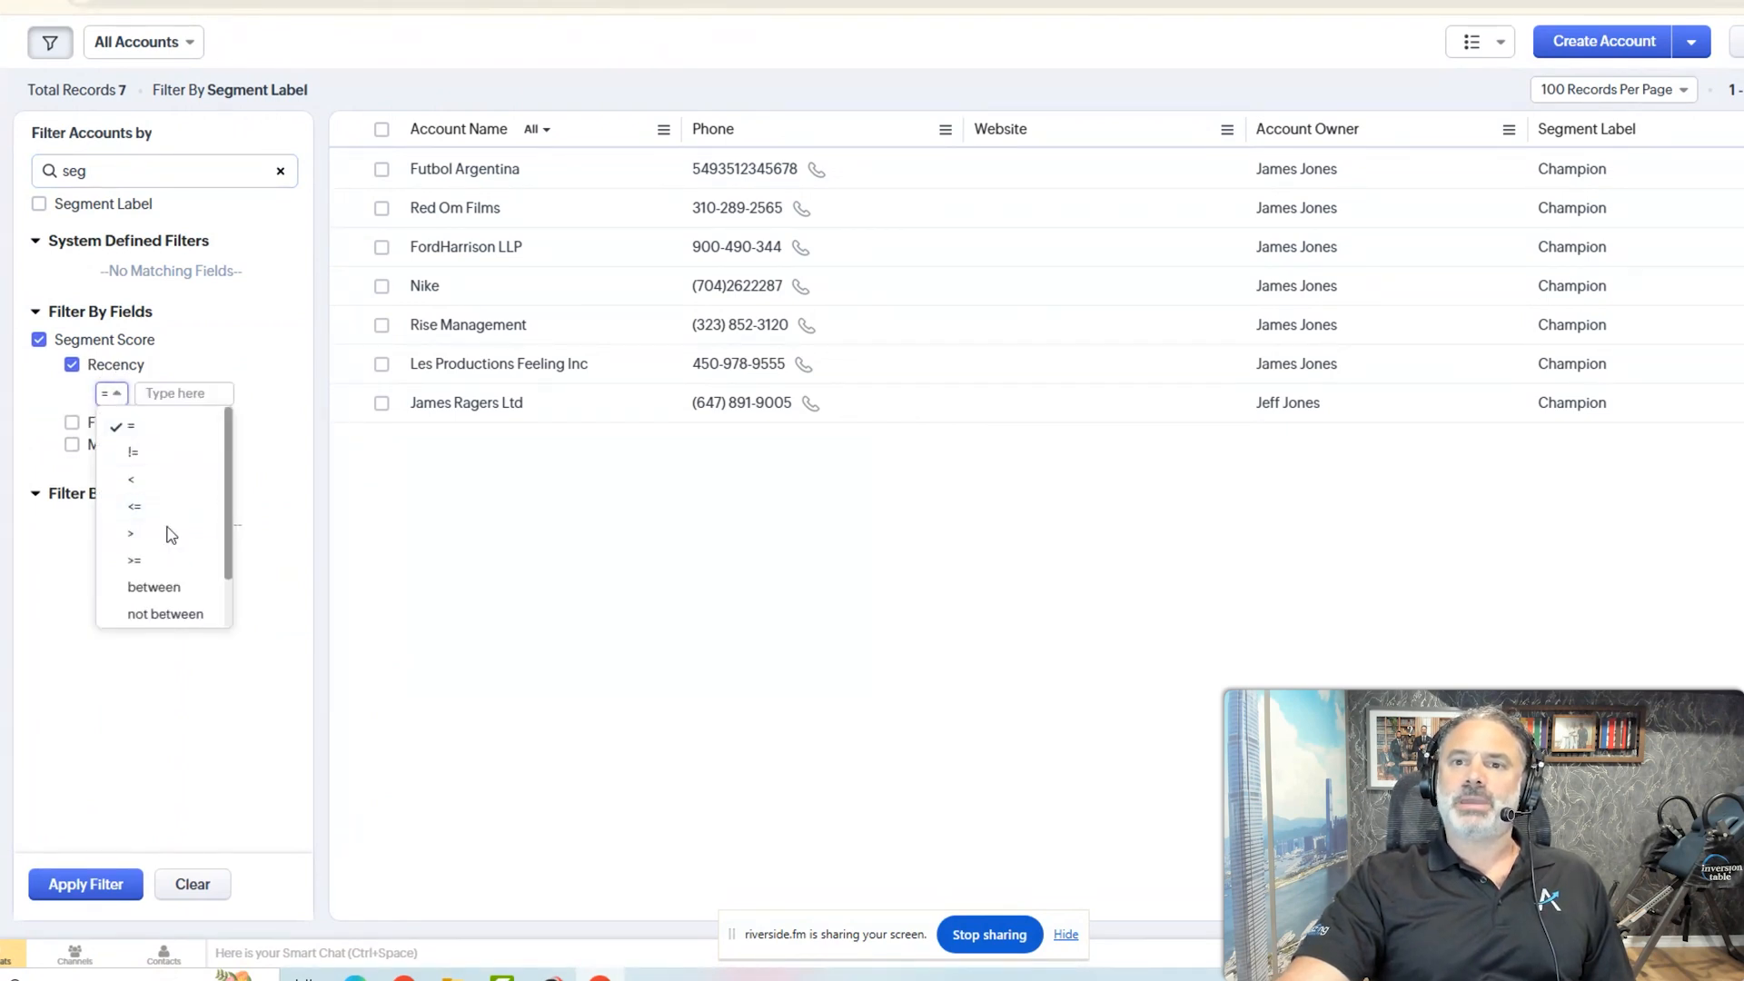
{"action": "left_click", "coordinate": [166, 534]}
{"action": "left_click", "coordinate": [174, 396]}
{"action": "type", "text": "2"}
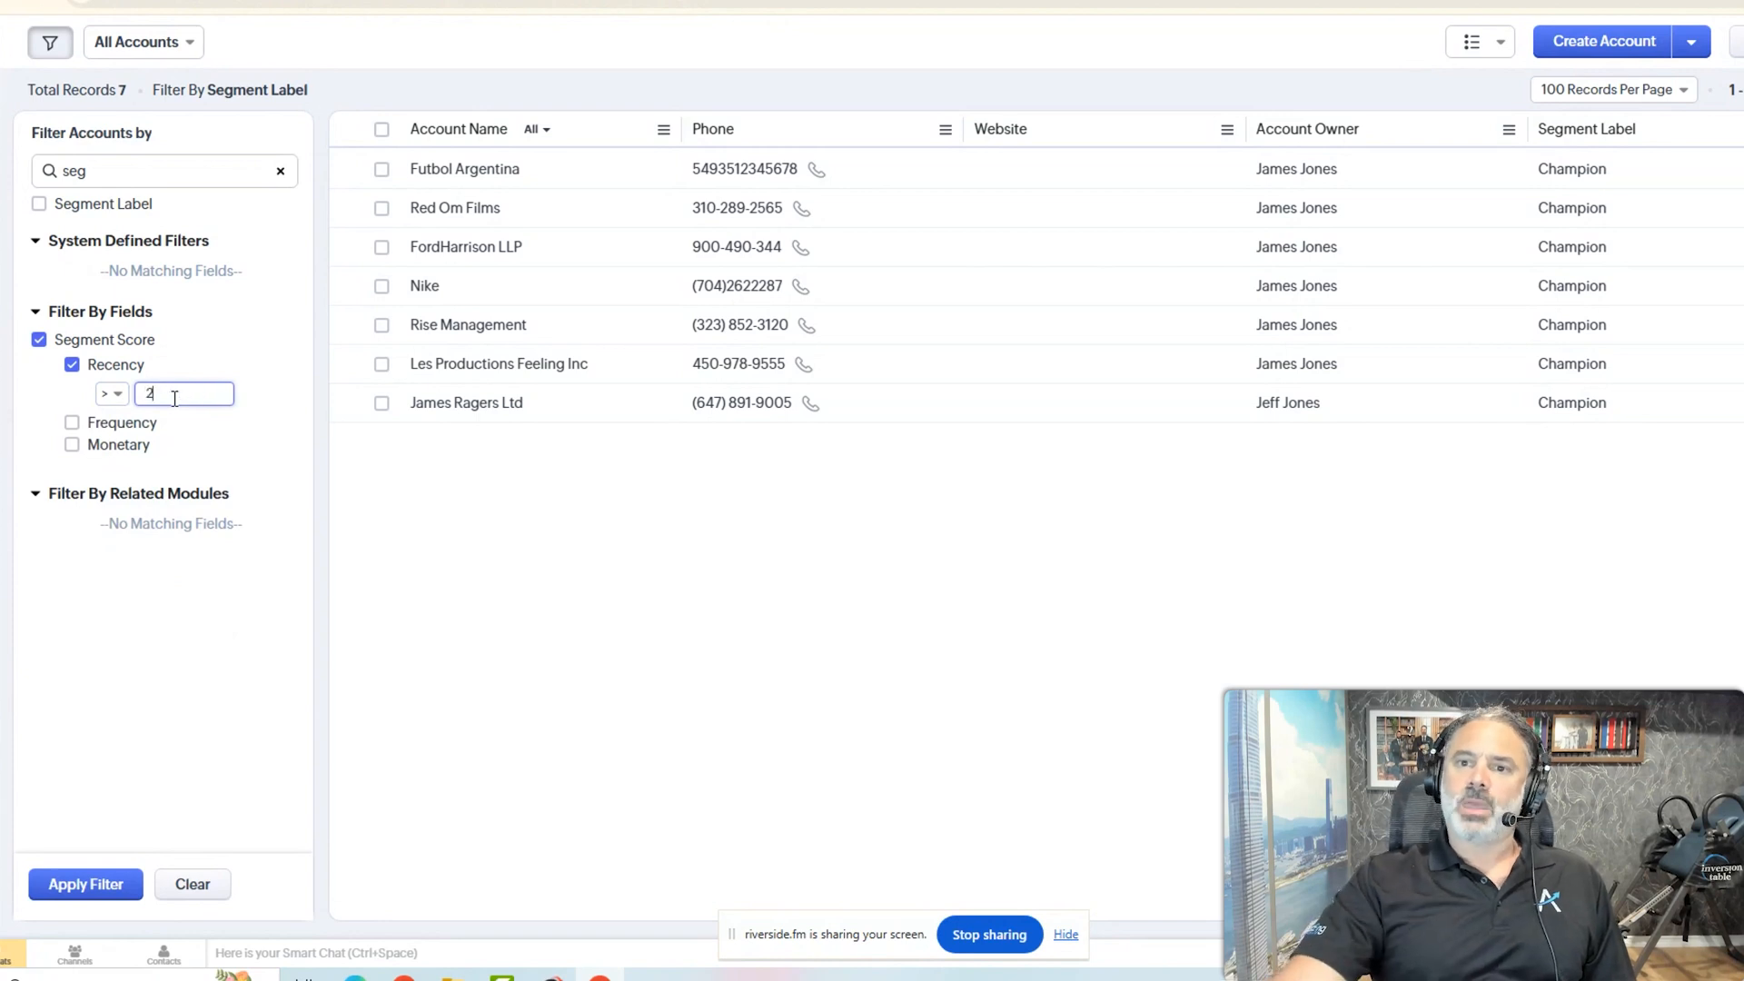
{"action": "left_click", "coordinate": [117, 886]}
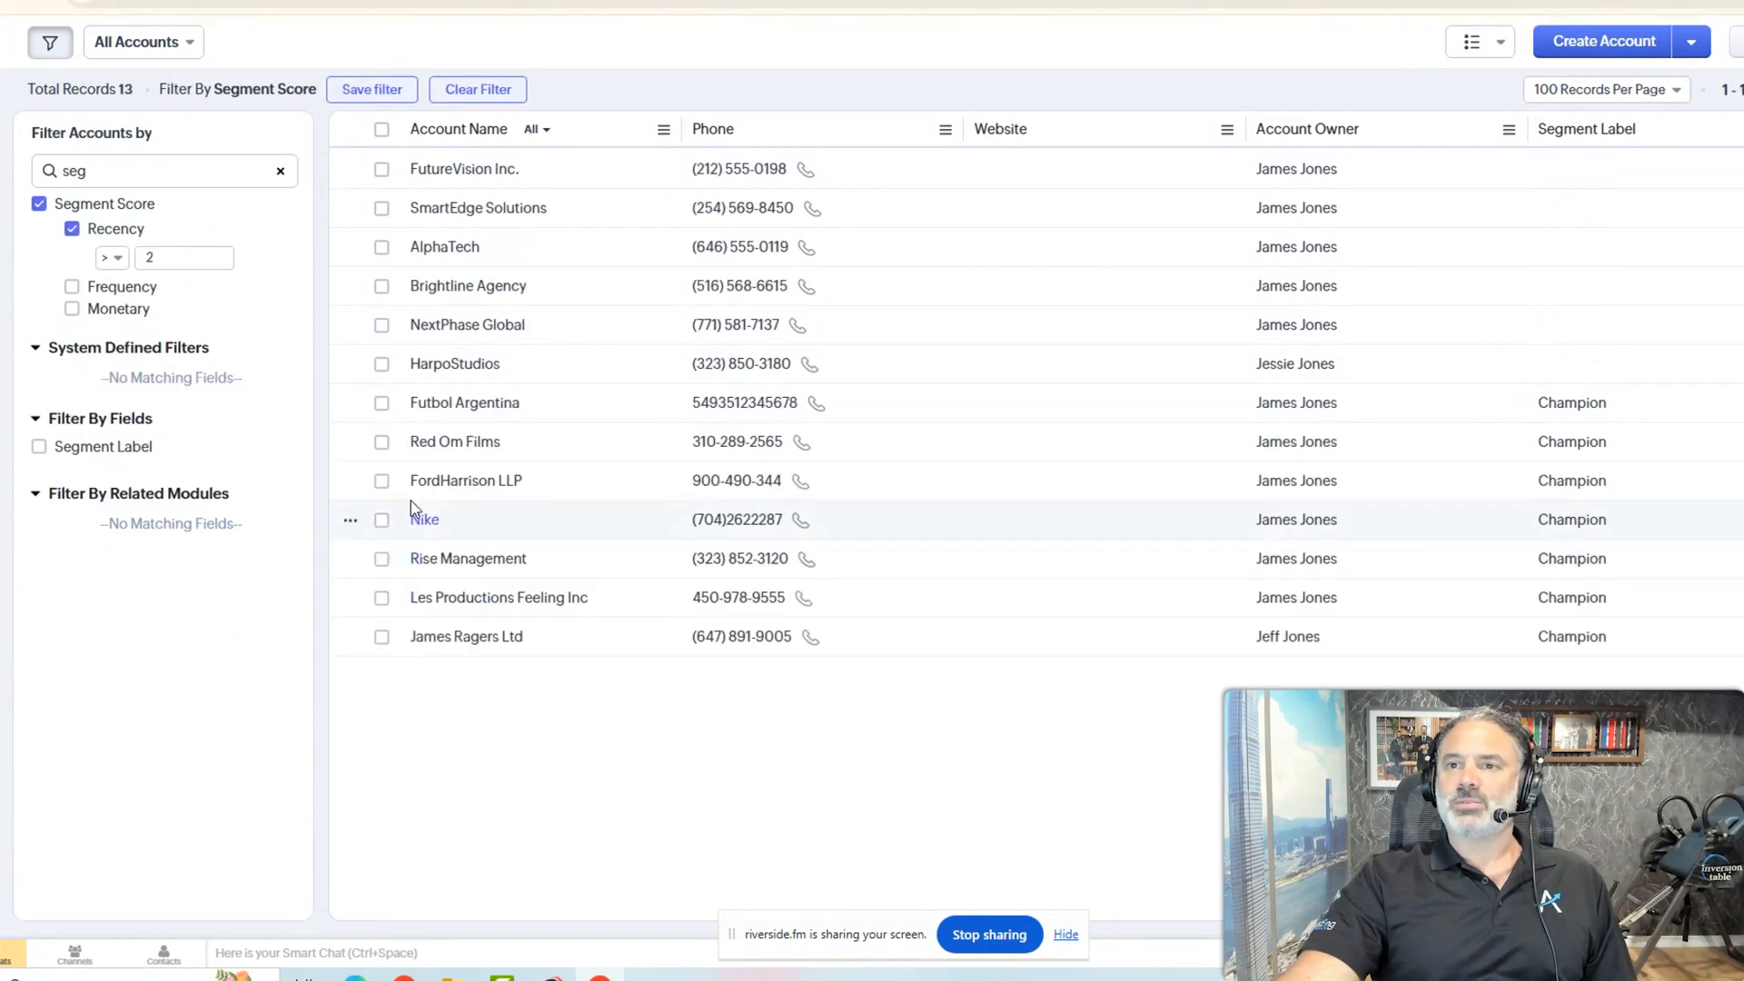
- Filter the accounts by a Recency segment score <= 1
{"action": "left_click", "coordinate": [116, 258]}
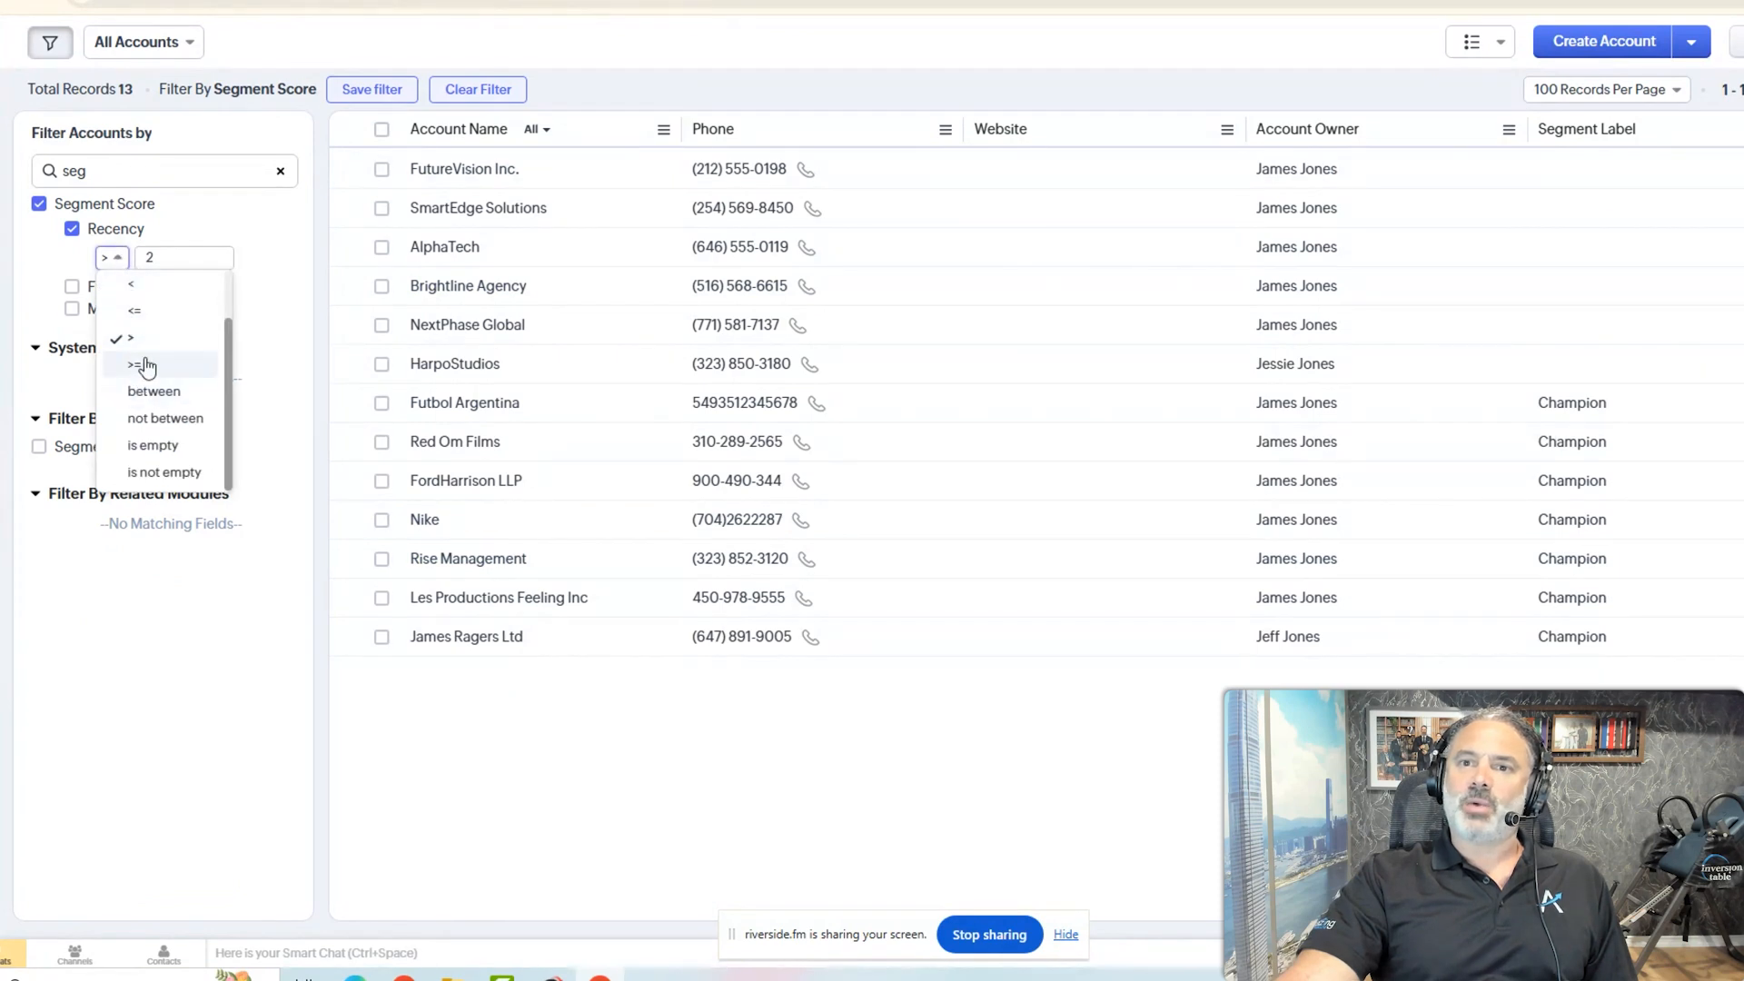
{"action": "left_click", "coordinate": [146, 310]}
{"action": "double_click", "coordinate": [154, 259]}
{"action": "type", "text": "1"}
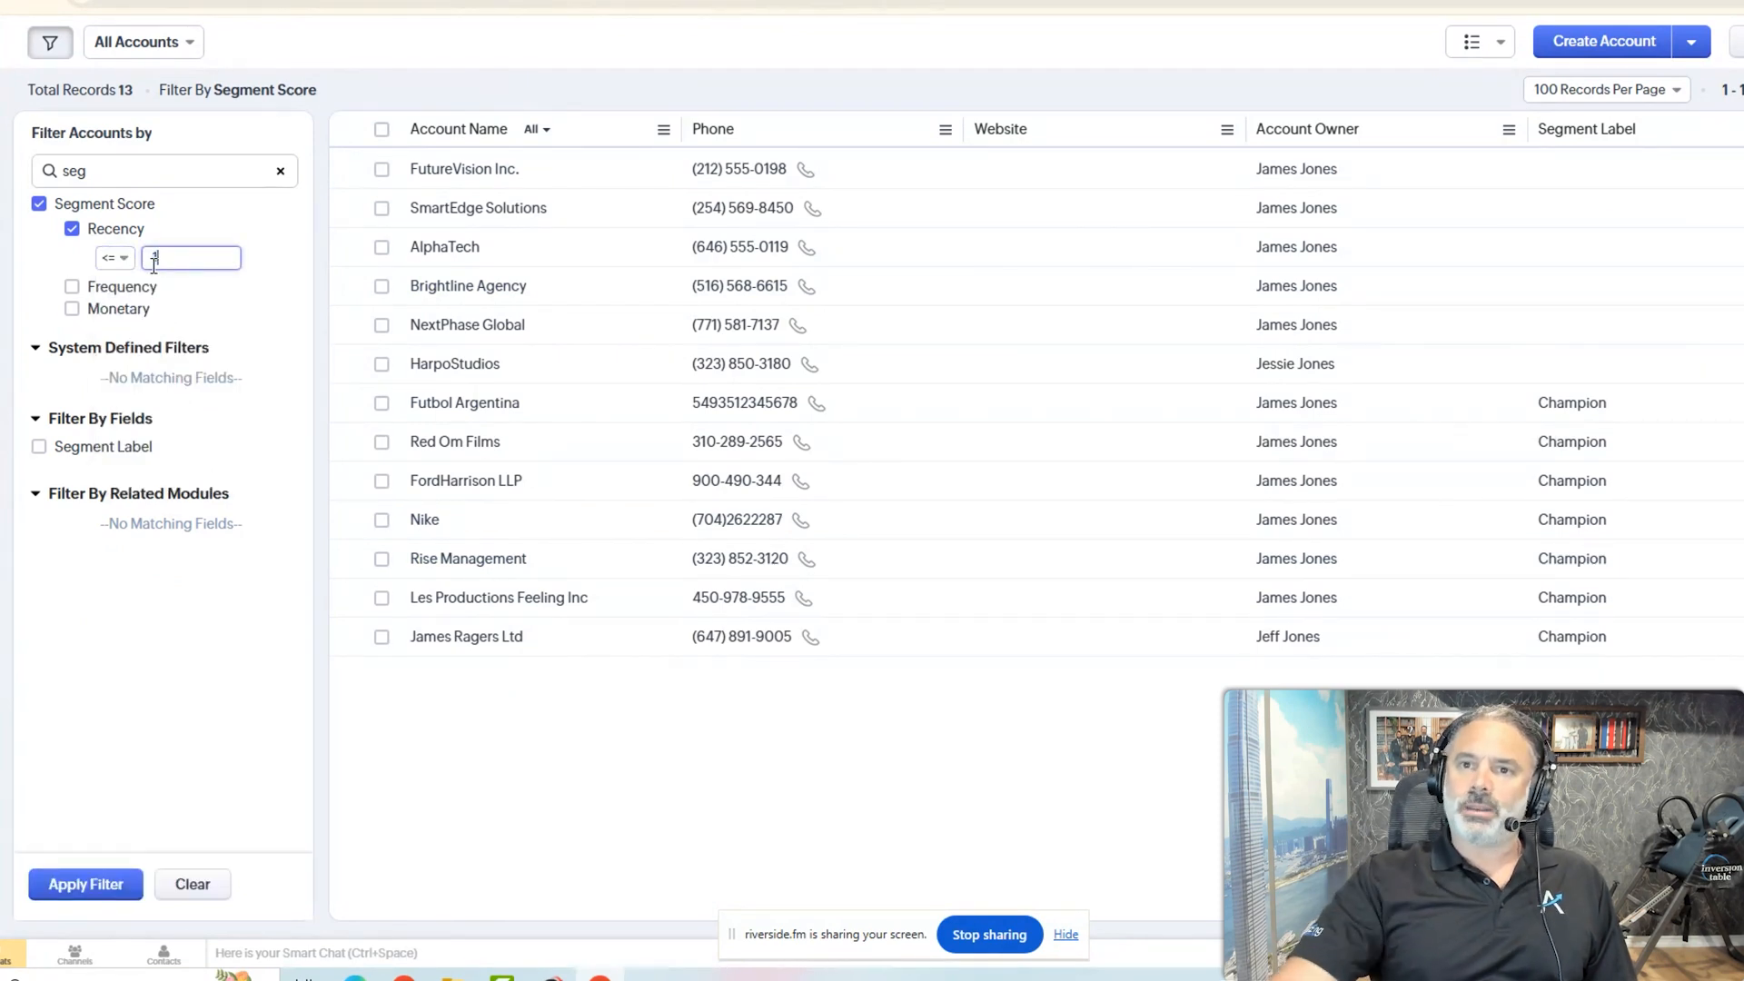
{"action": "left_click", "coordinate": [86, 884]}
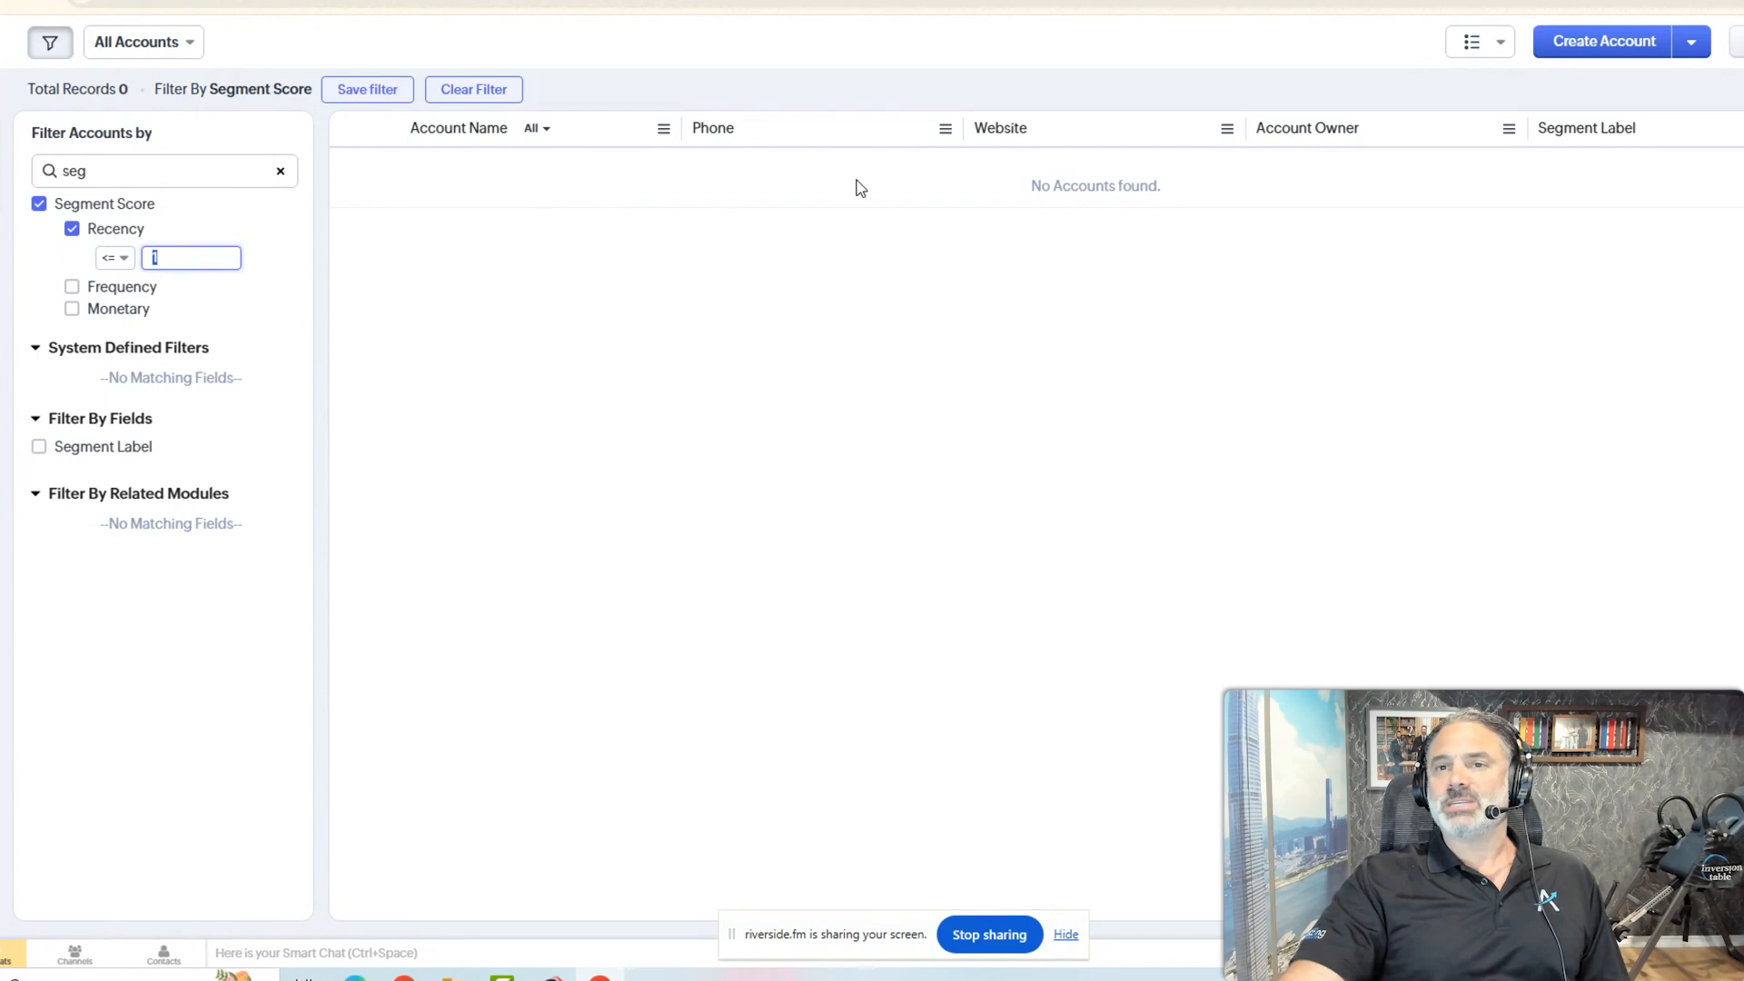
- Filter the accounts by a Recency segment score = 2
{"action": "left_click", "coordinate": [114, 258]}
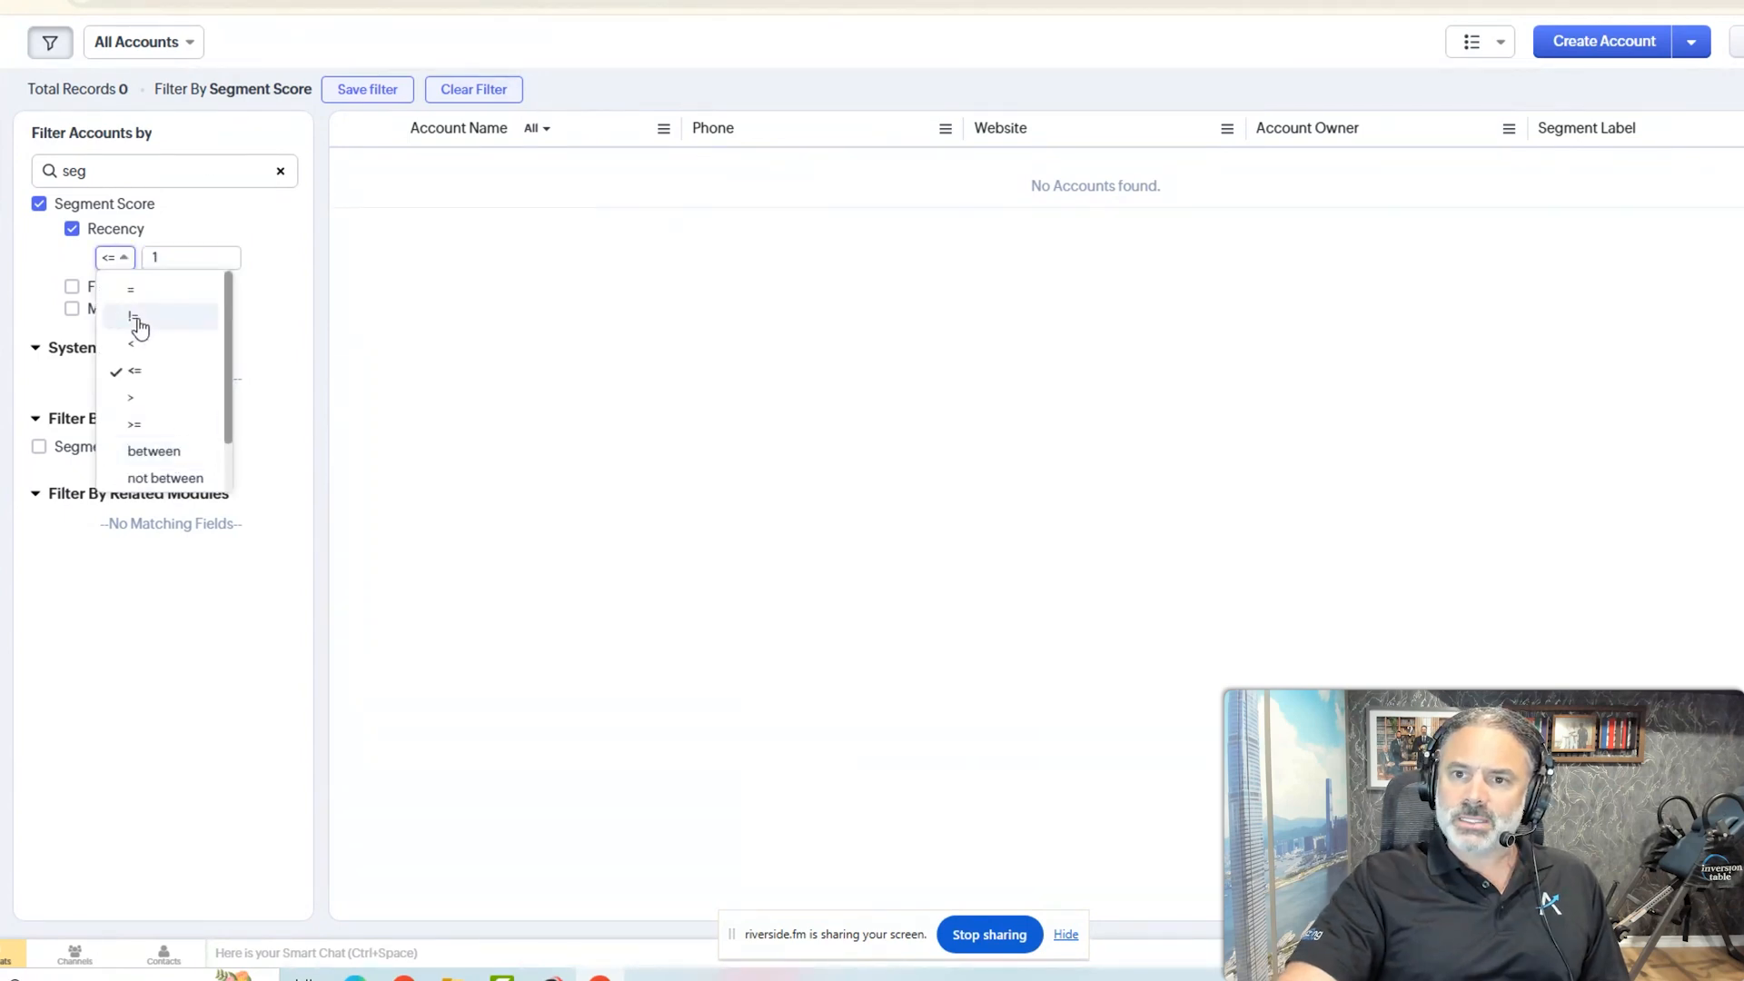
{"action": "left_click", "coordinate": [140, 284]}
{"action": "type", "text": "2"}
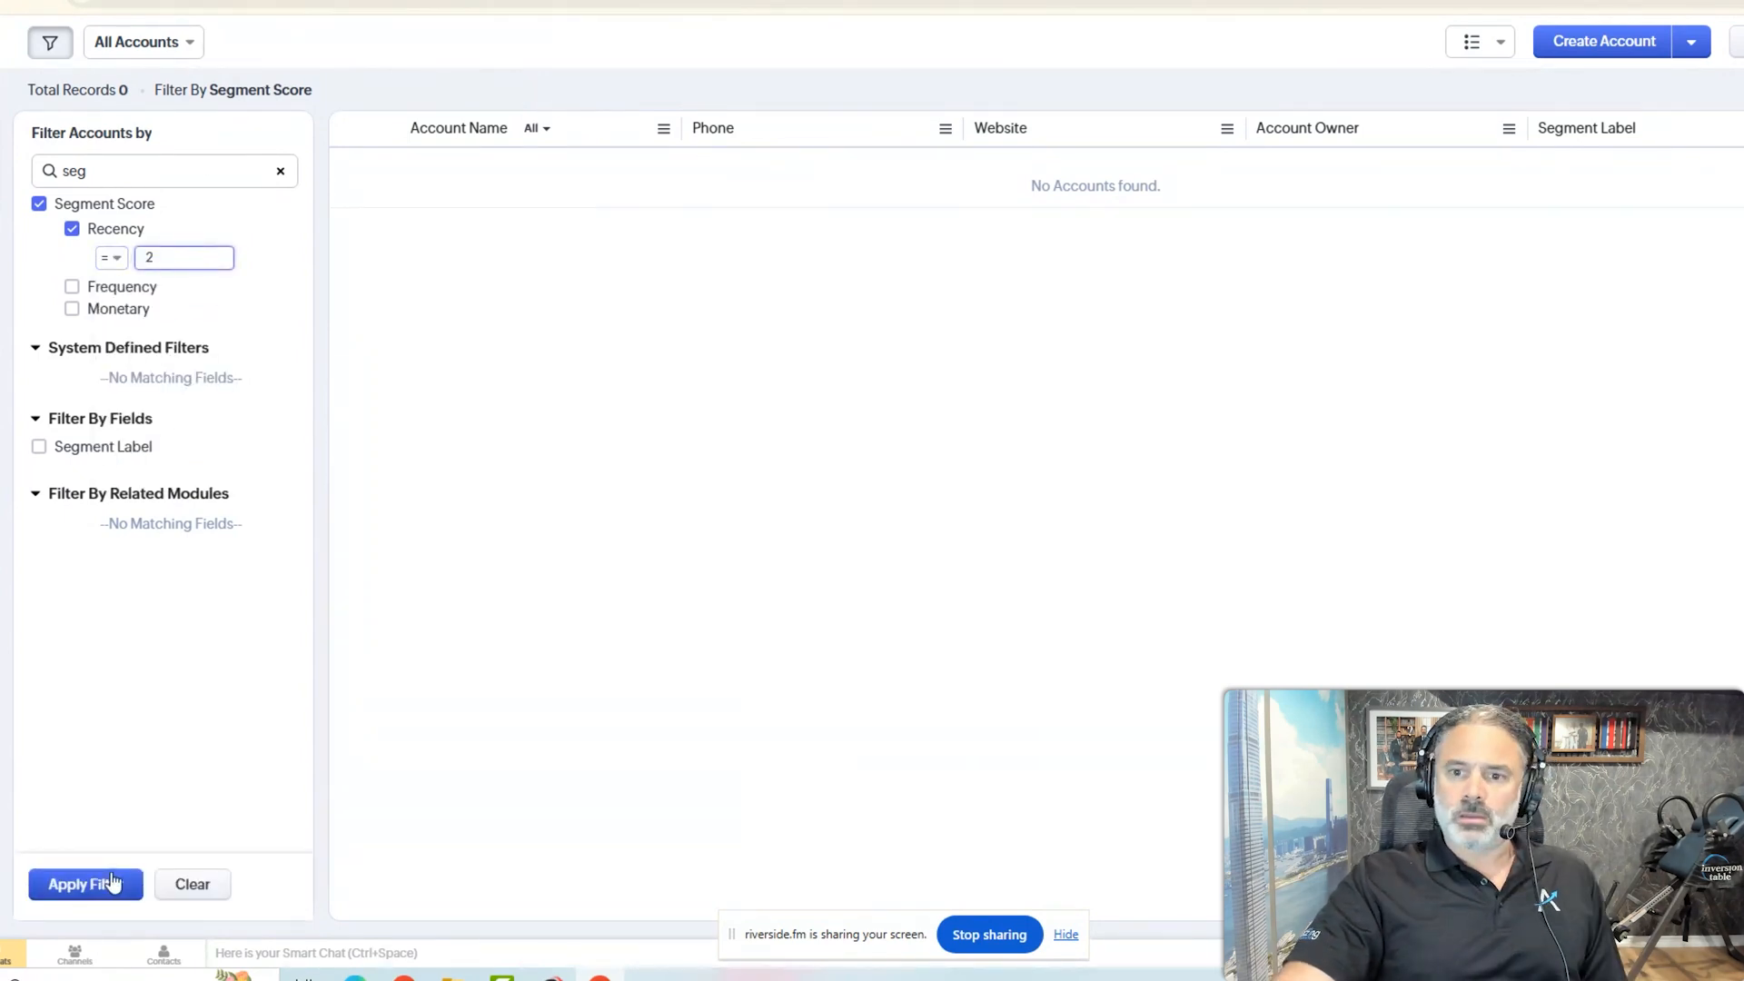
{"action": "left_click", "coordinate": [118, 884]}
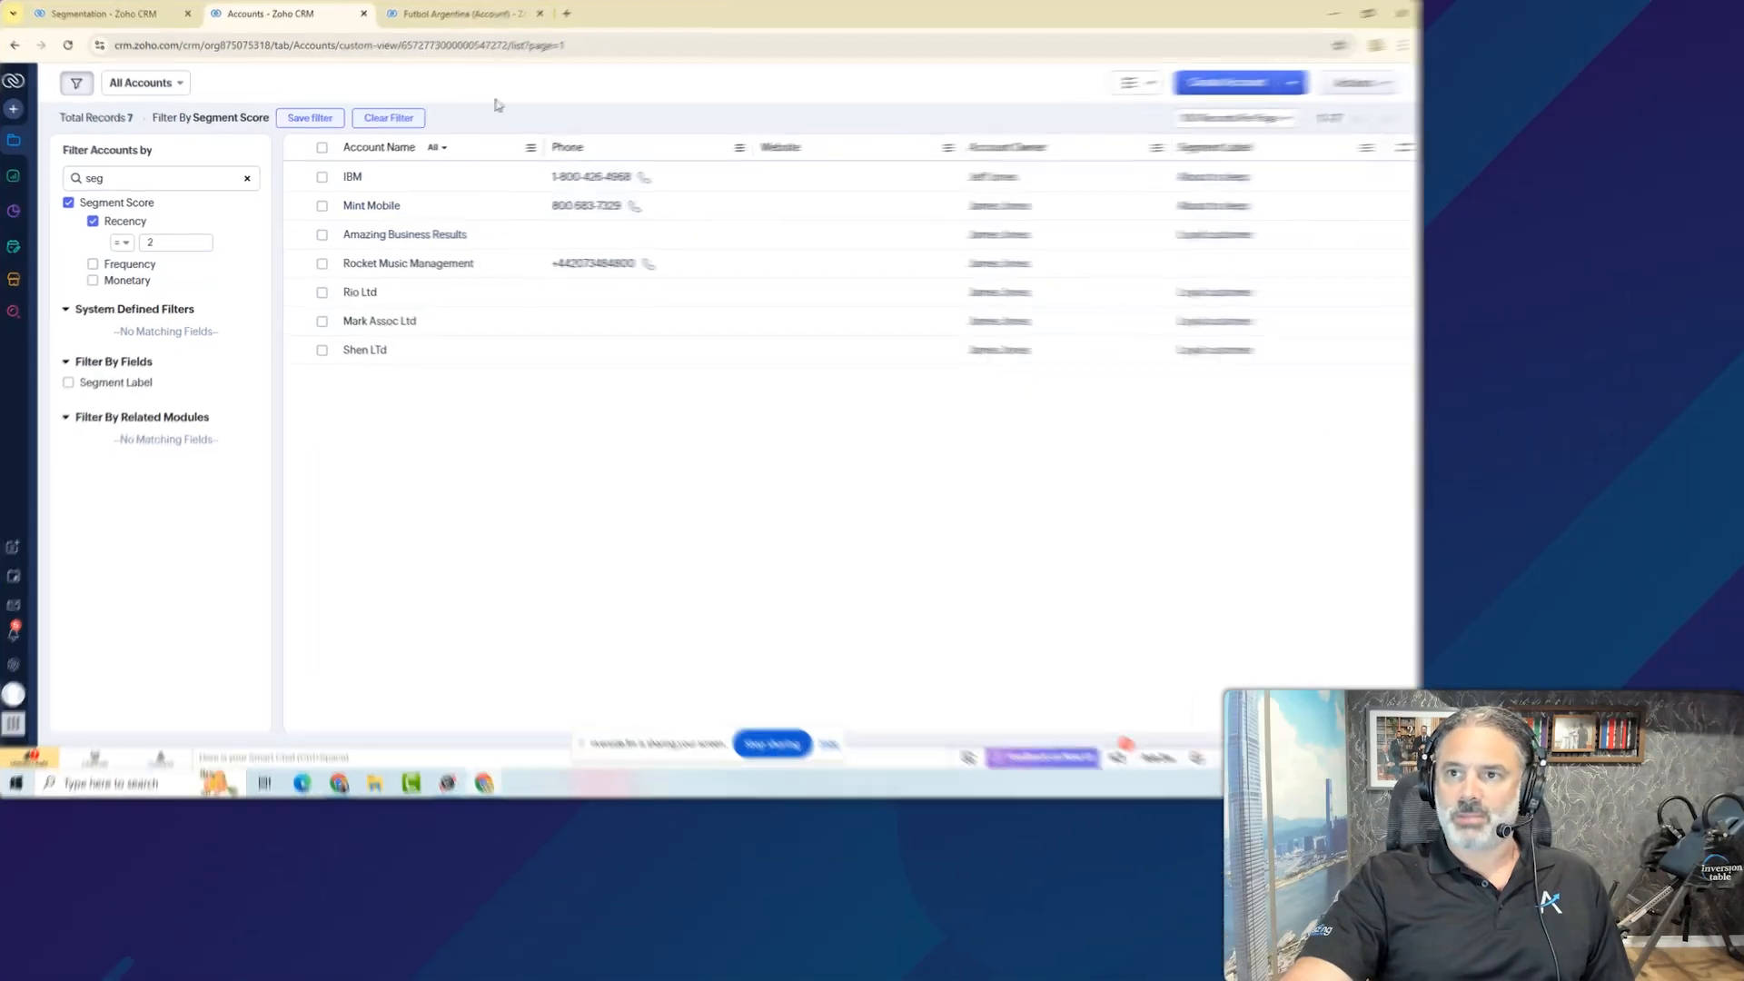
- Return to the Accounts segmentation setup and review its Frequency and Monetary score criteria
{"action": "left_click", "coordinate": [96, 15]}
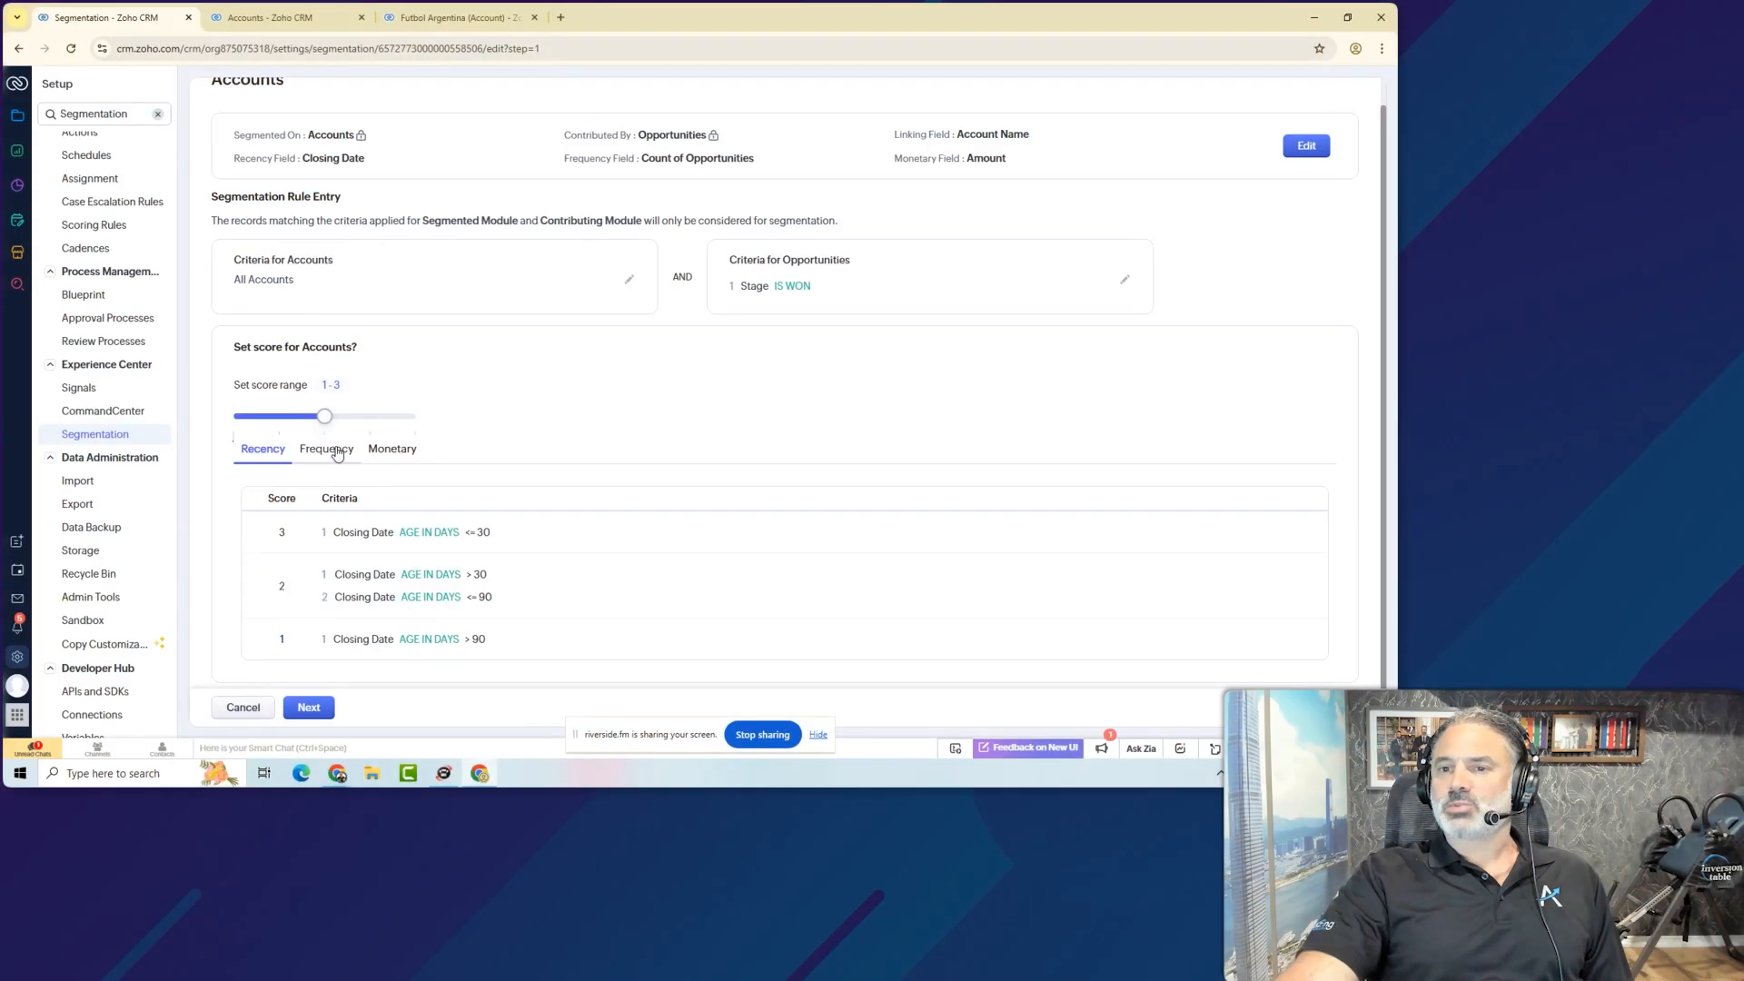
{"action": "left_click", "coordinate": [329, 448]}
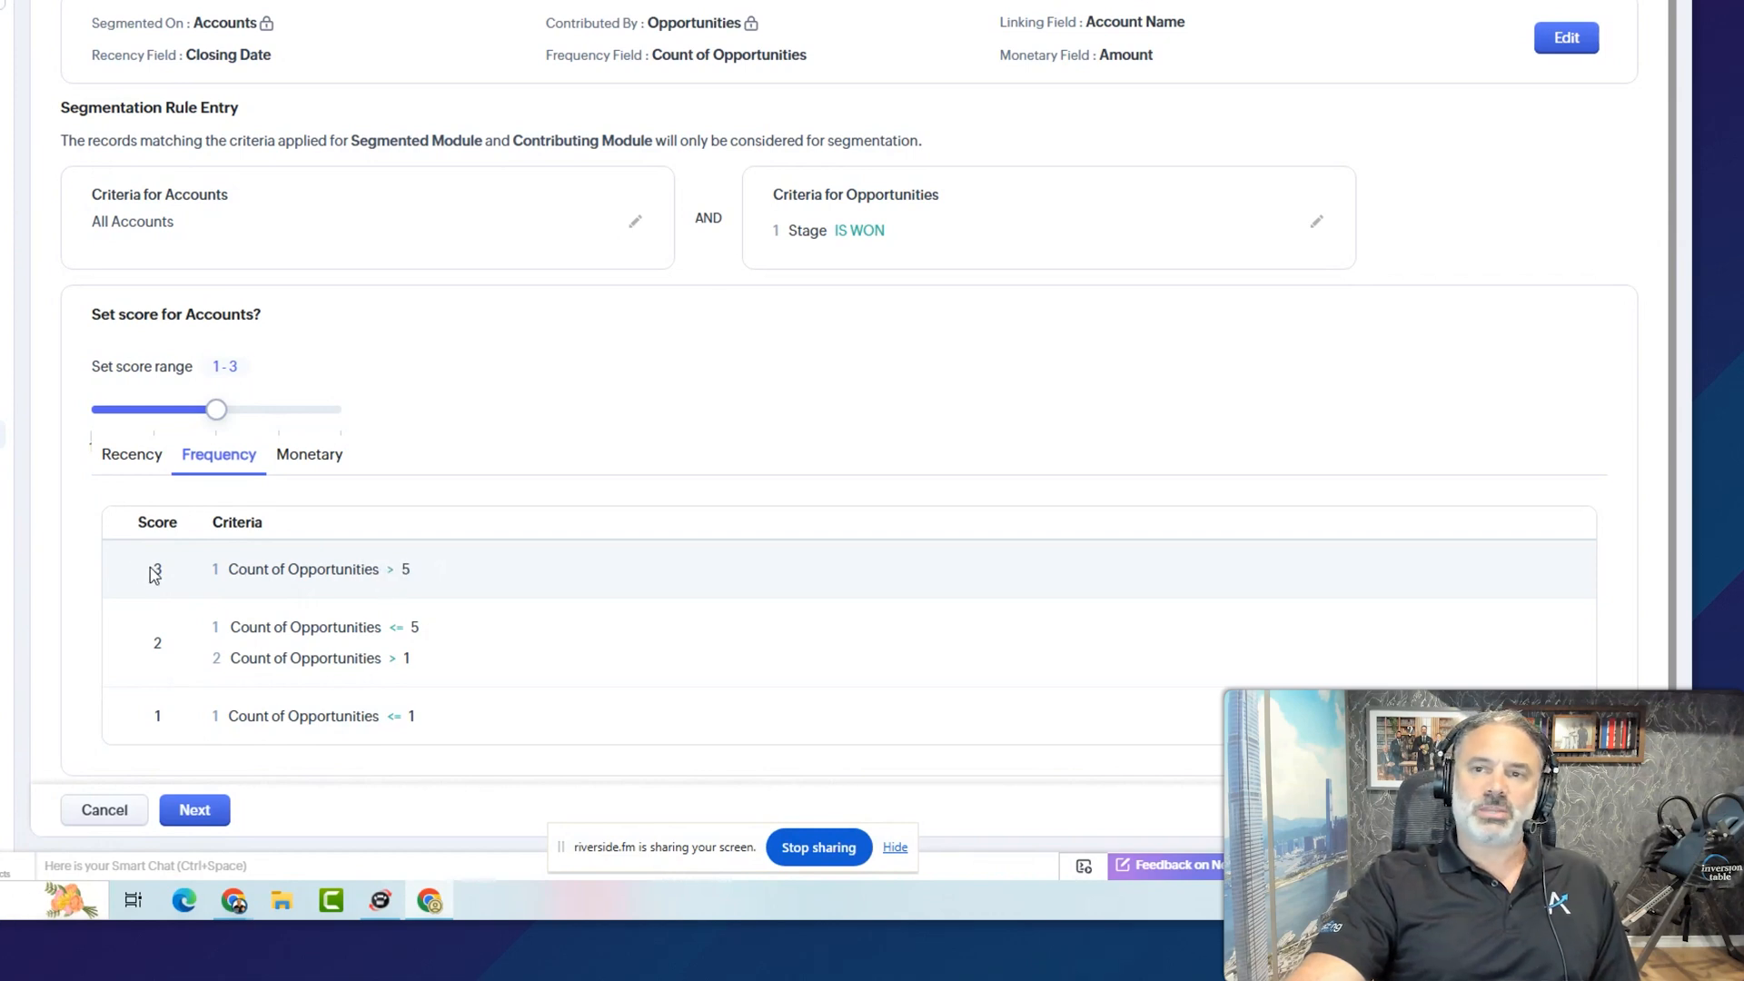
{"action": "left_click", "coordinate": [314, 461]}
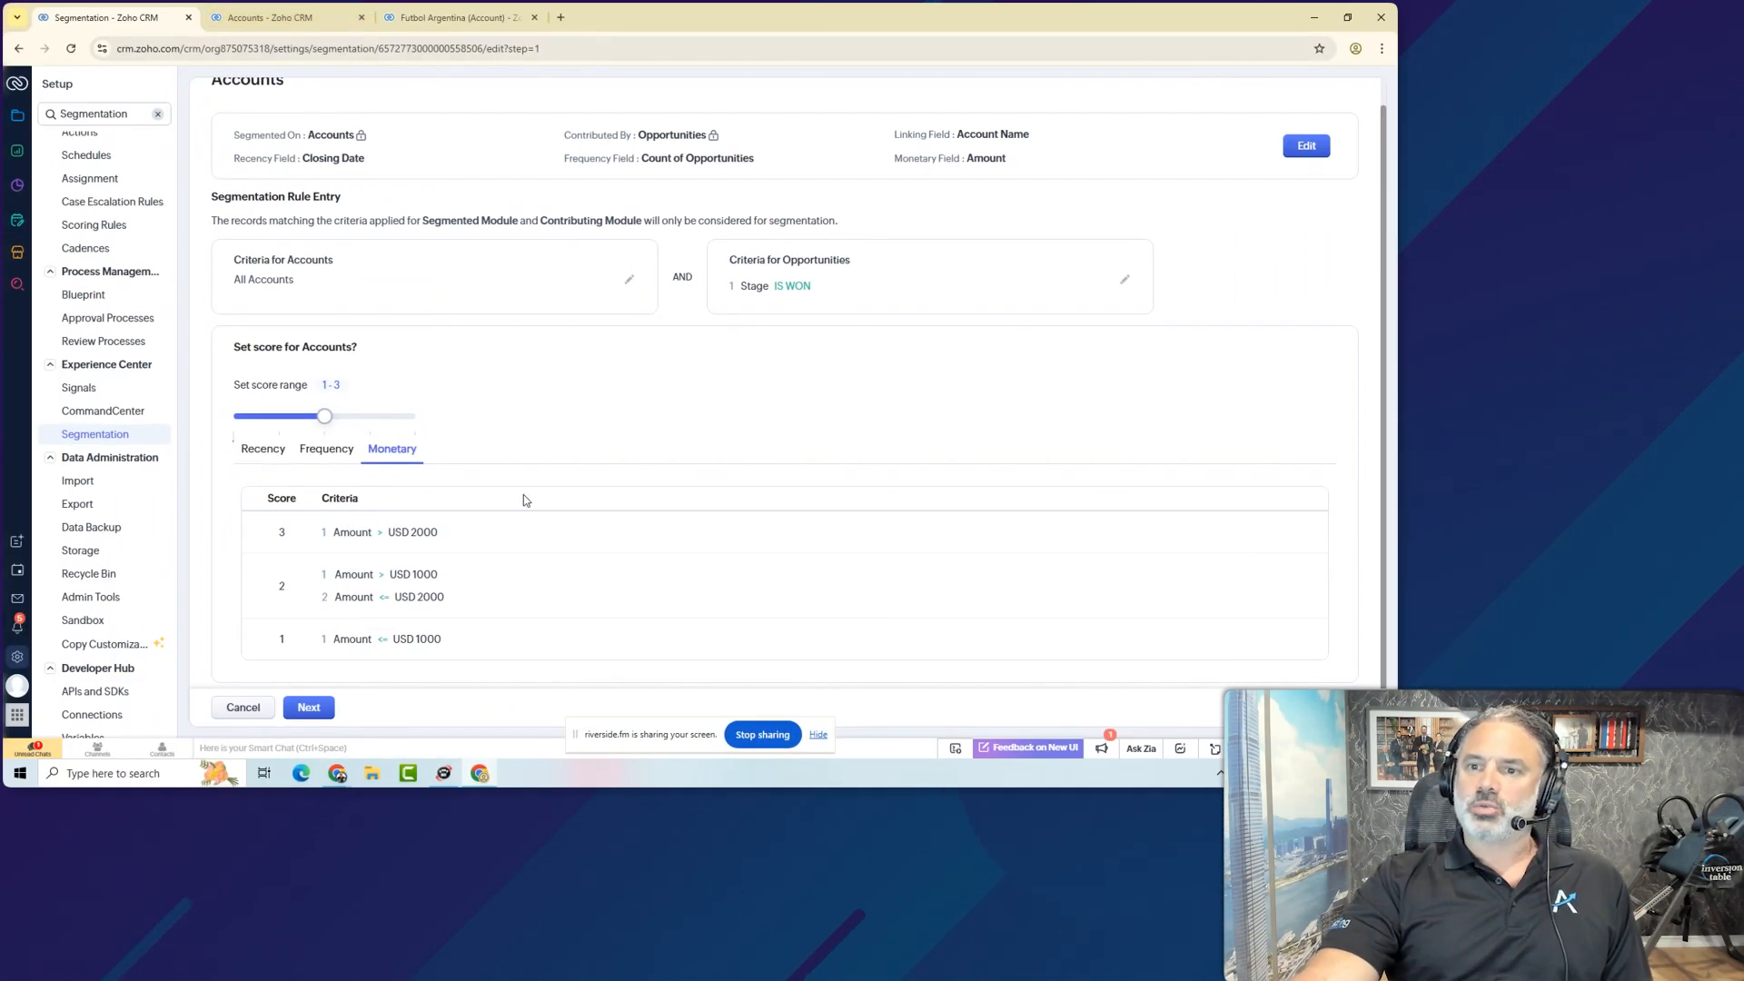
- Open the segmentation's Segment Labels and recheck the Recency, Frequency and Monetary score criteria behind them
{"action": "left_click", "coordinate": [309, 707]}
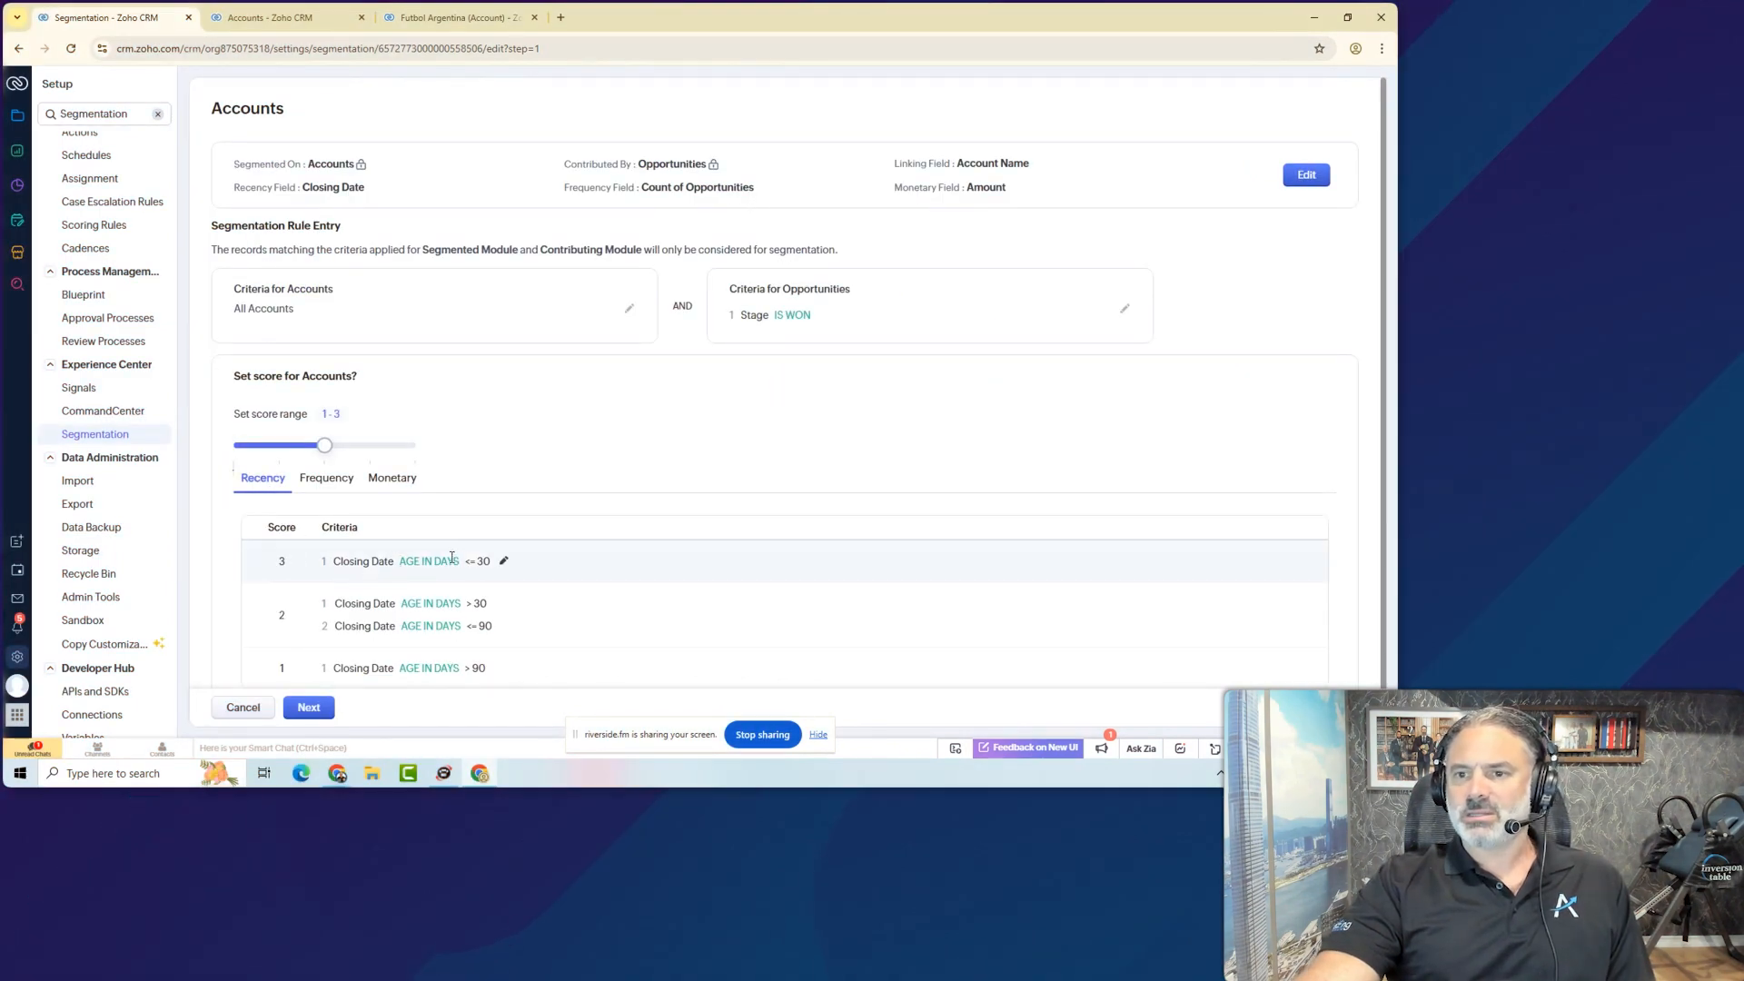
{"action": "left_click", "coordinate": [328, 478]}
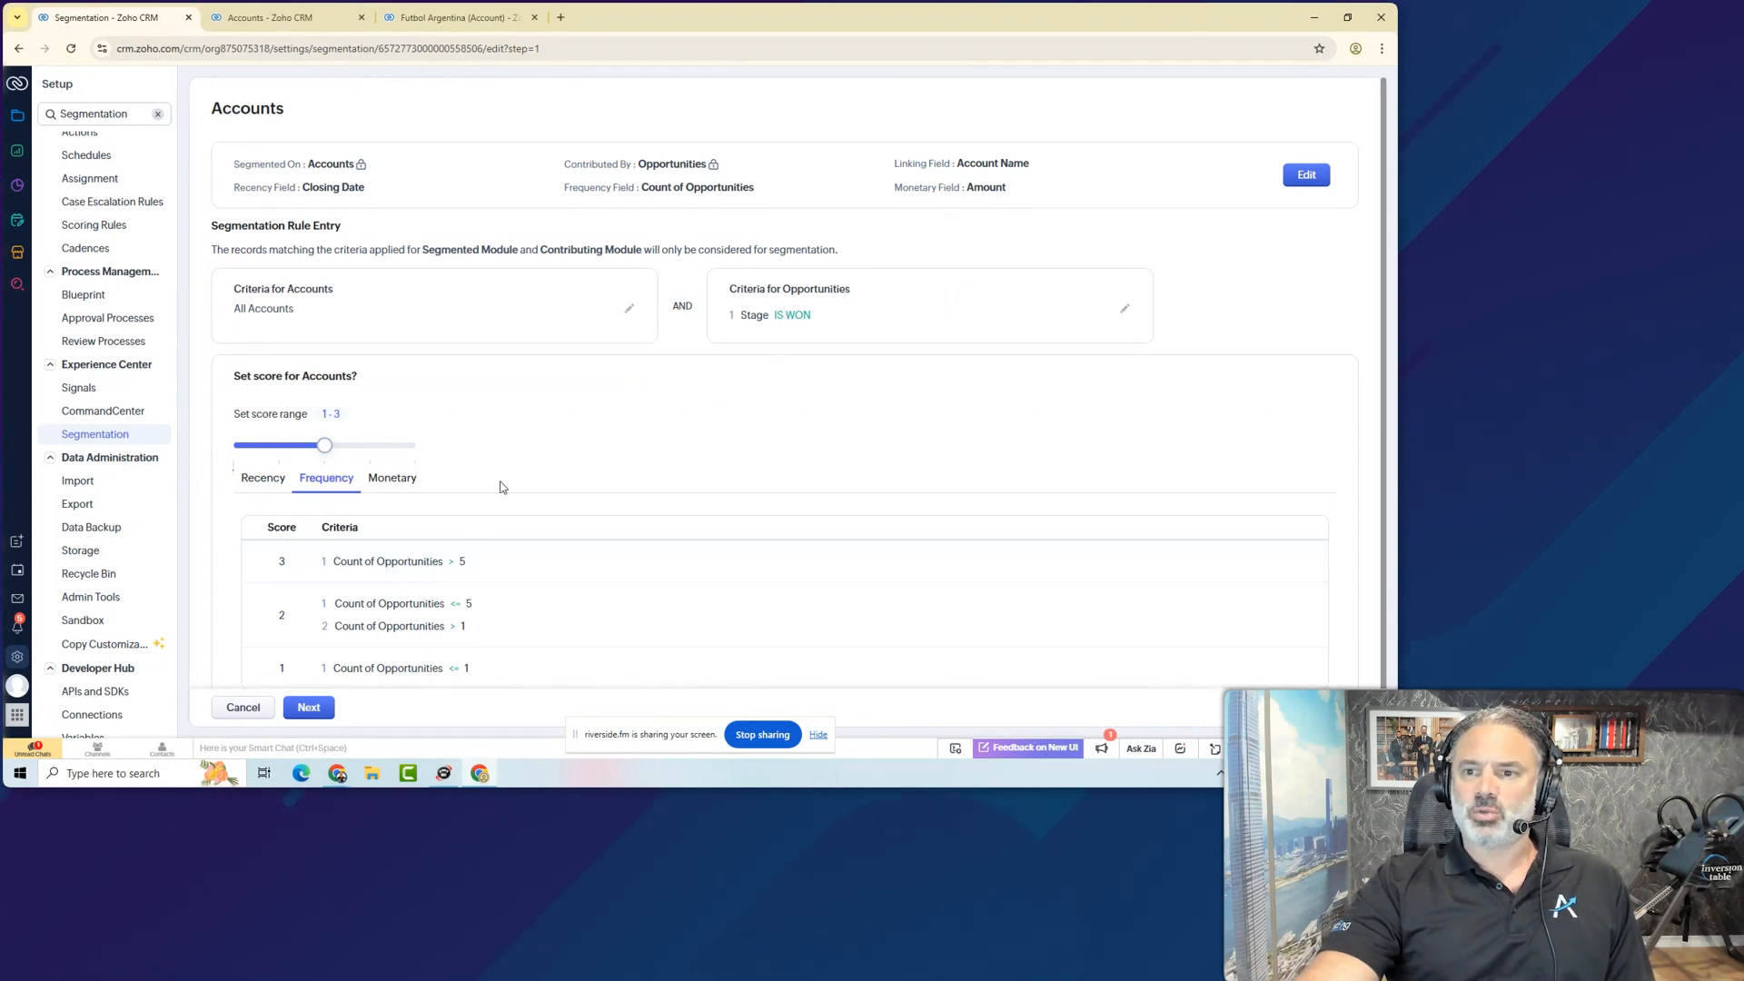
{"action": "left_click", "coordinate": [385, 481]}
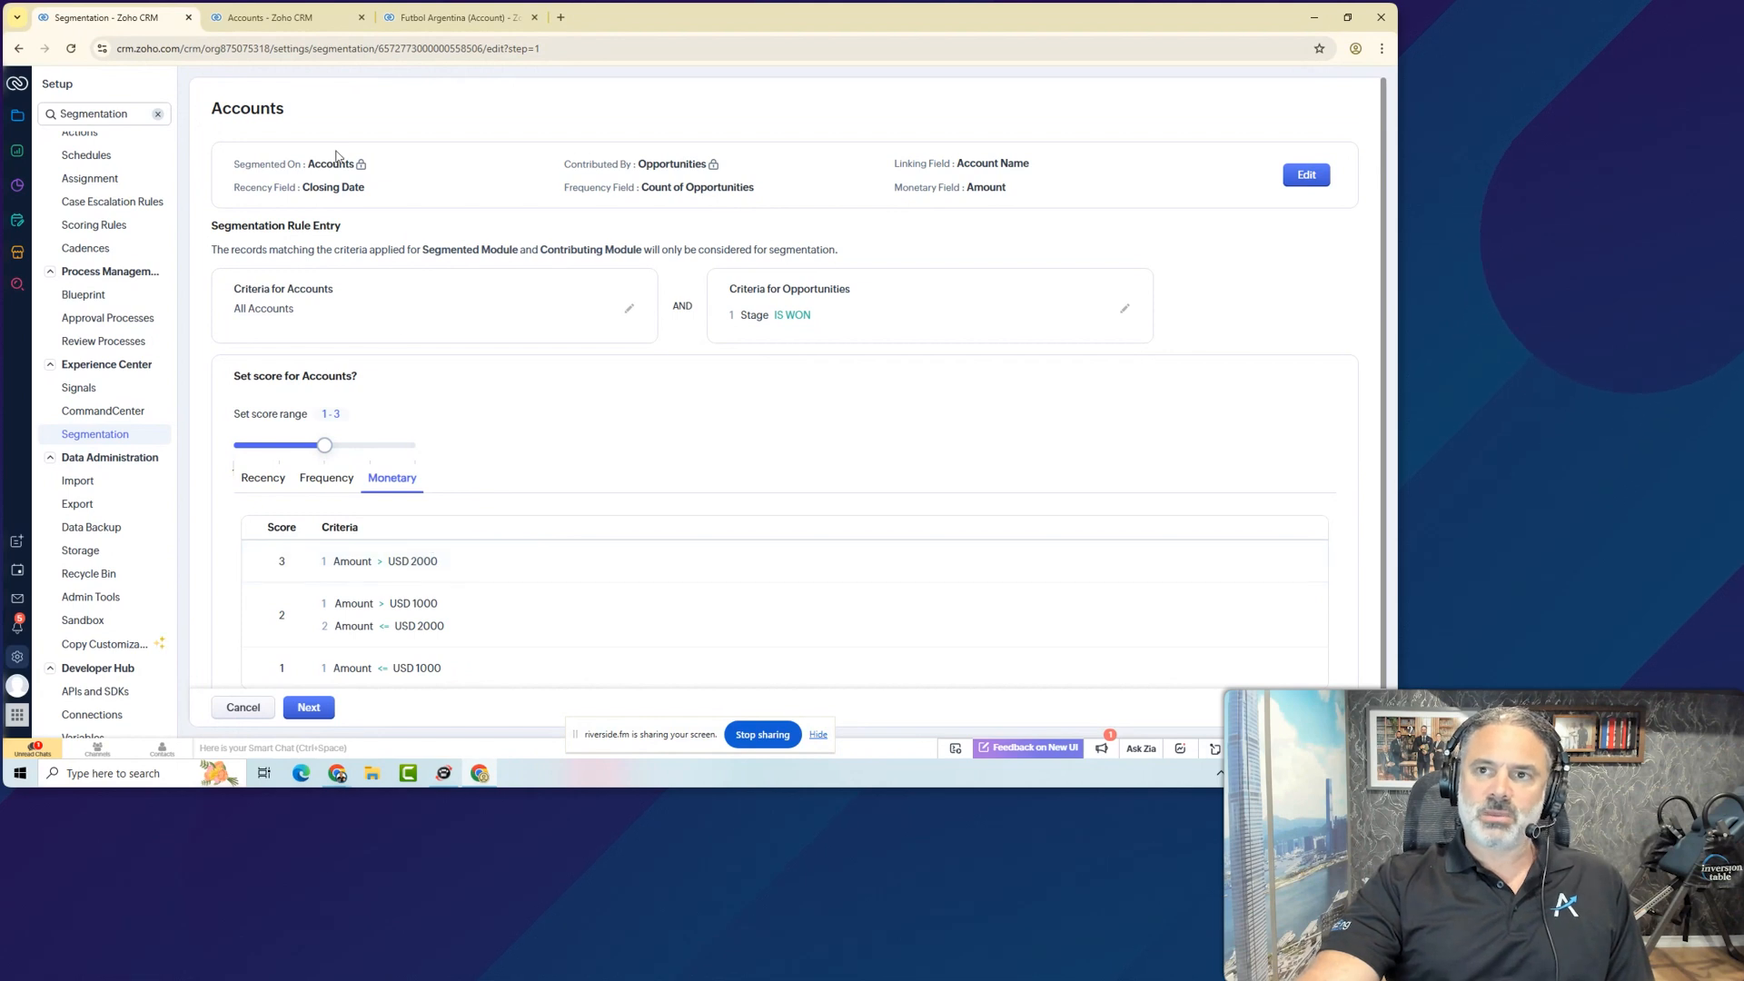
{"action": "left_click", "coordinate": [308, 706]}
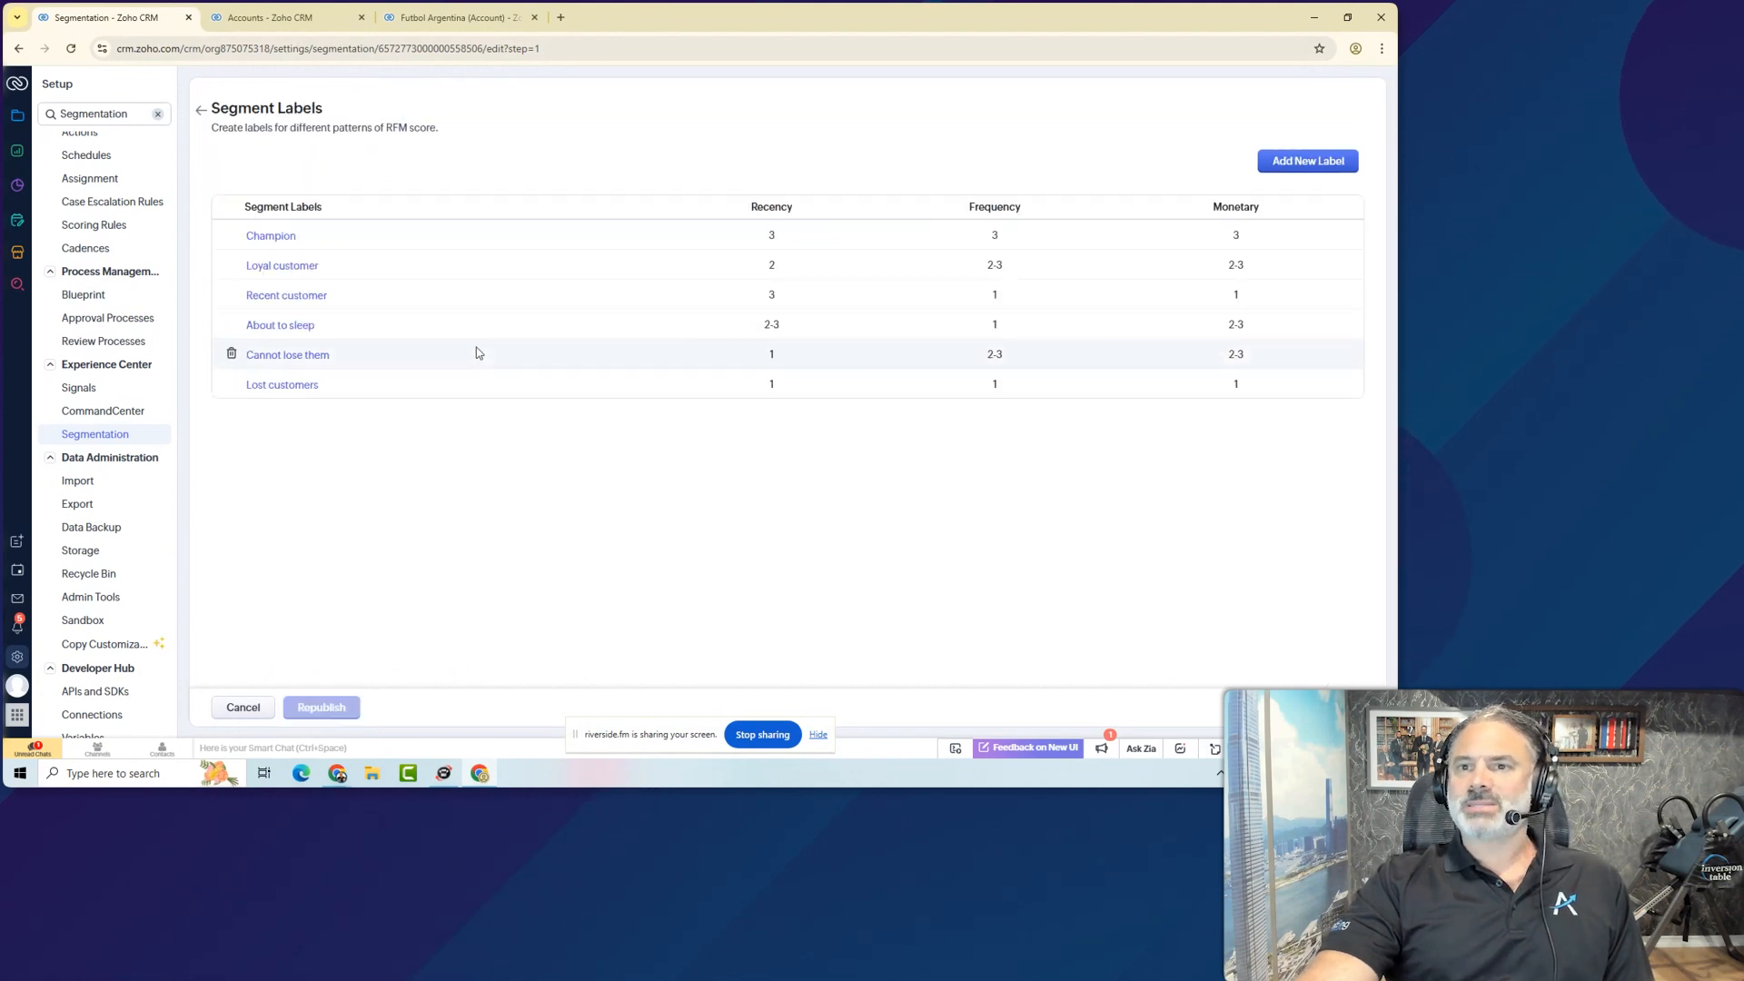
- Filter the accounts list by Segment Label is Champion instead of Segment Score, and compare the result with the segment label definitions
{"action": "left_click", "coordinate": [270, 17]}
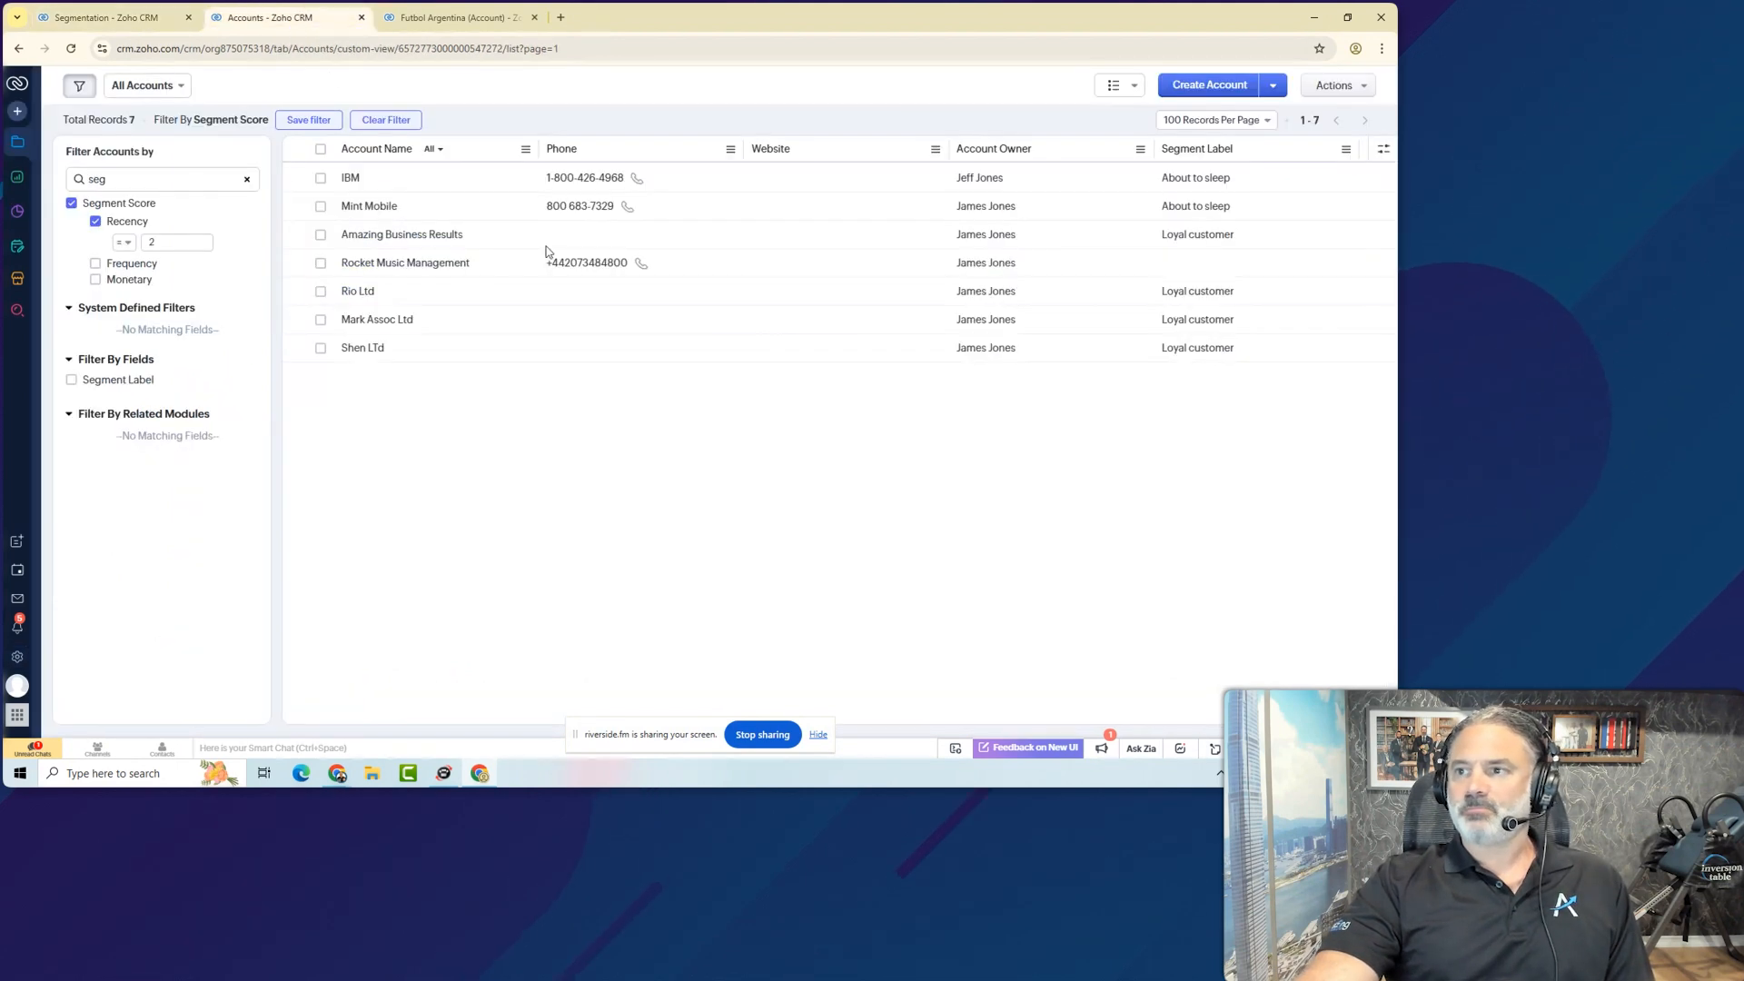
{"action": "left_click", "coordinate": [248, 180]}
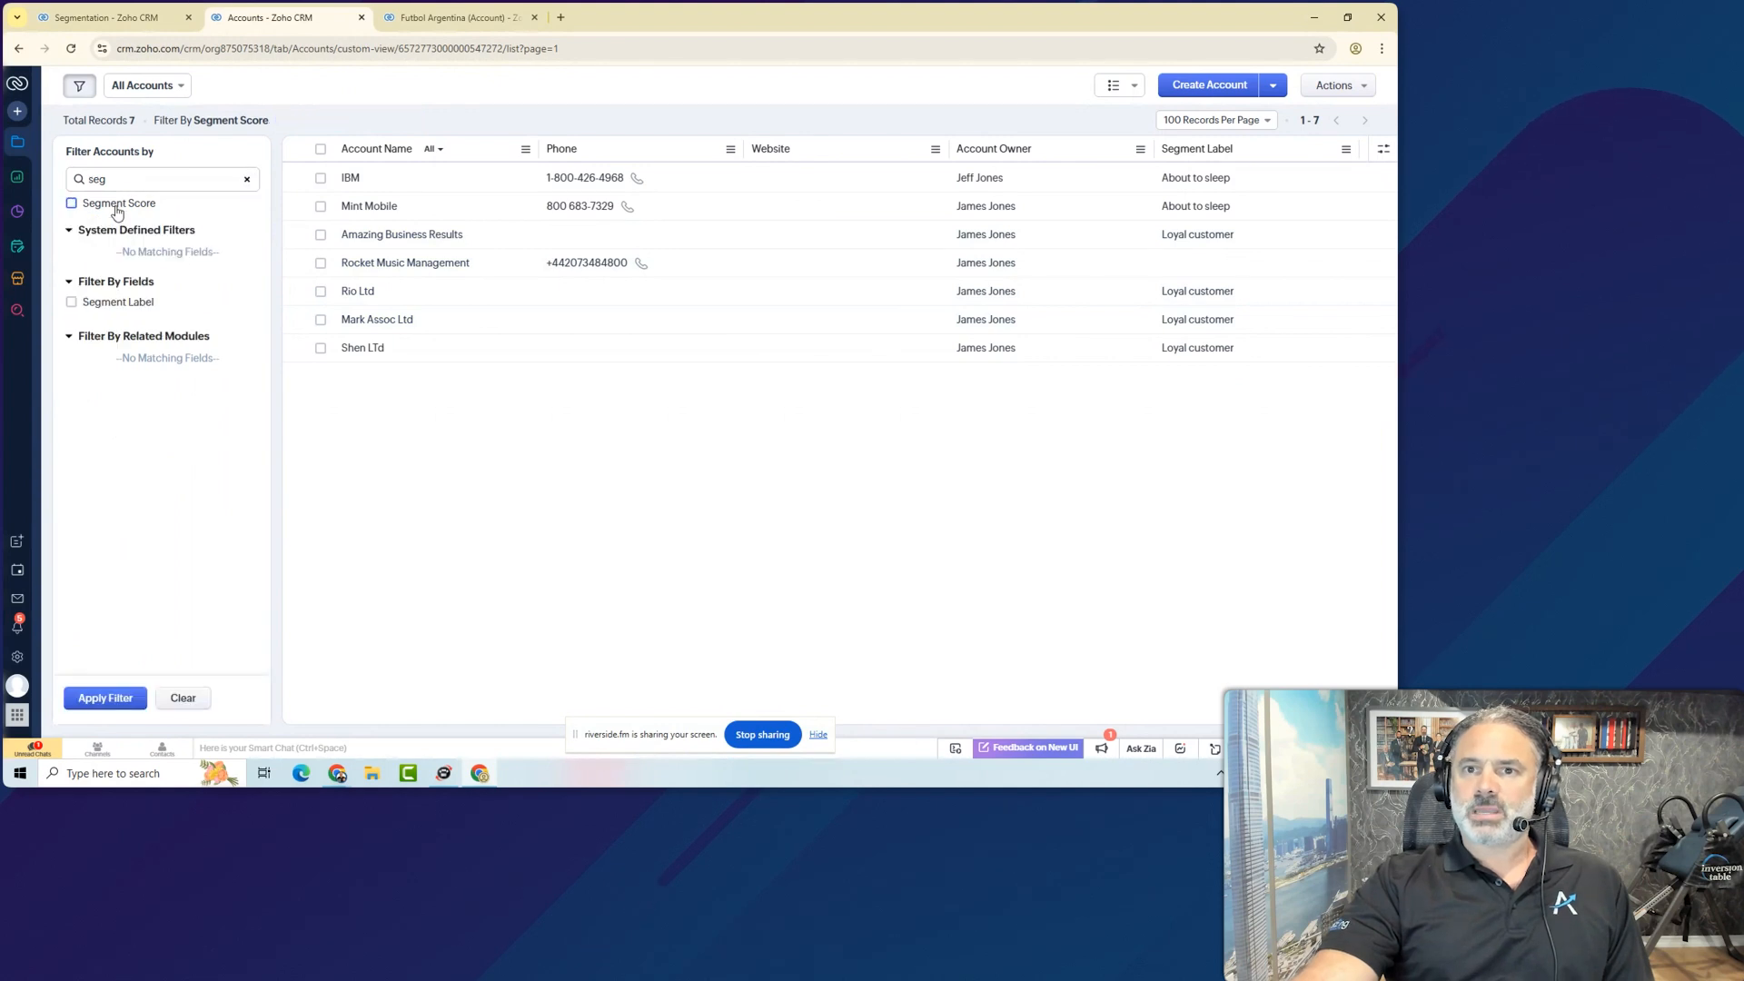
{"action": "left_click", "coordinate": [146, 300]}
{"action": "left_click", "coordinate": [136, 350]}
{"action": "left_click", "coordinate": [127, 366]}
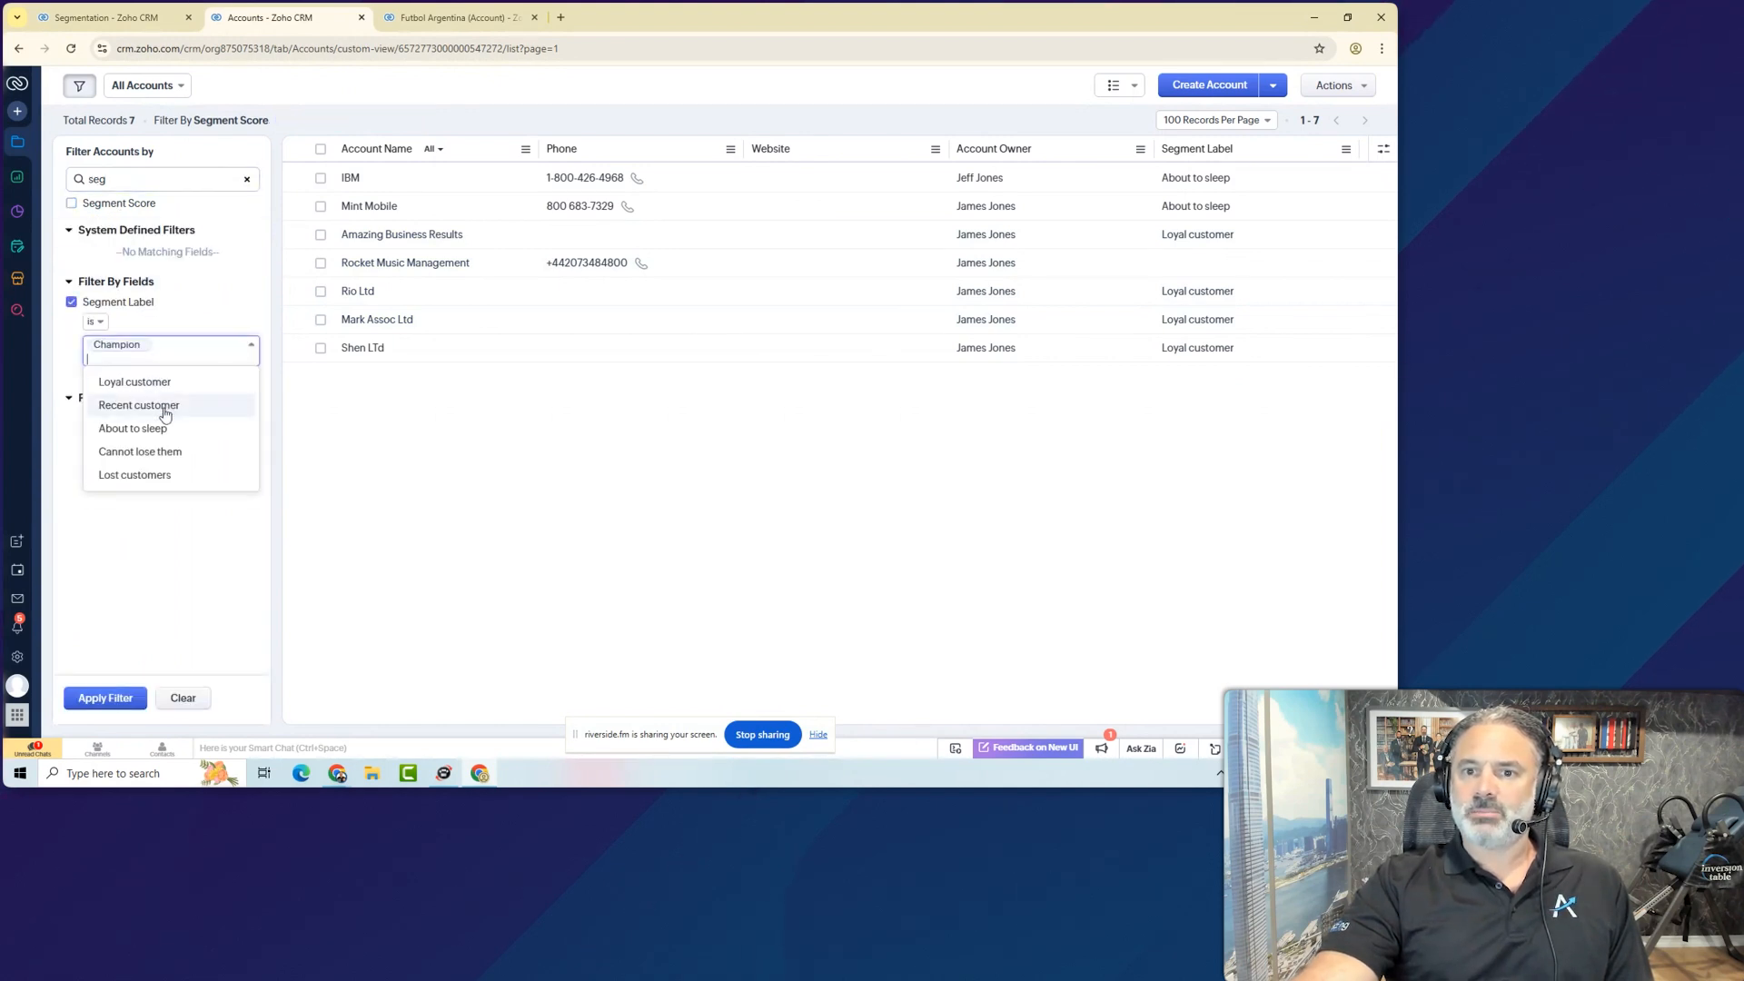
{"action": "left_click", "coordinate": [105, 698]}
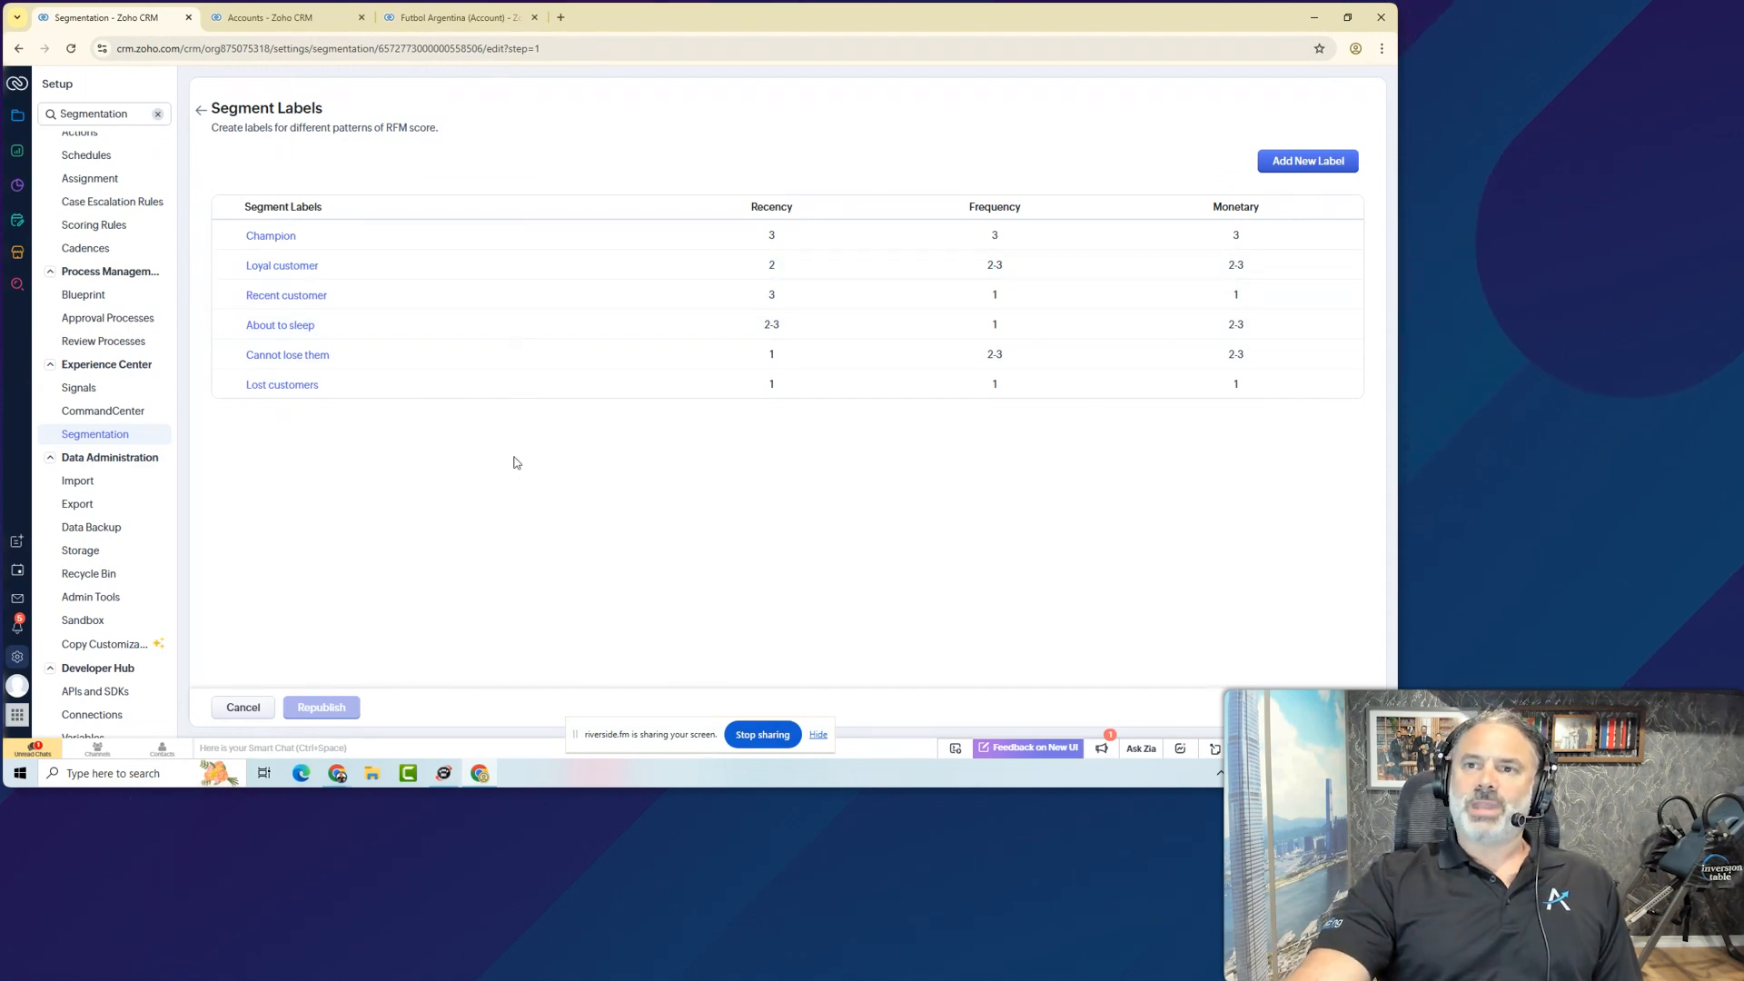
{"action": "left_click", "coordinate": [285, 20]}
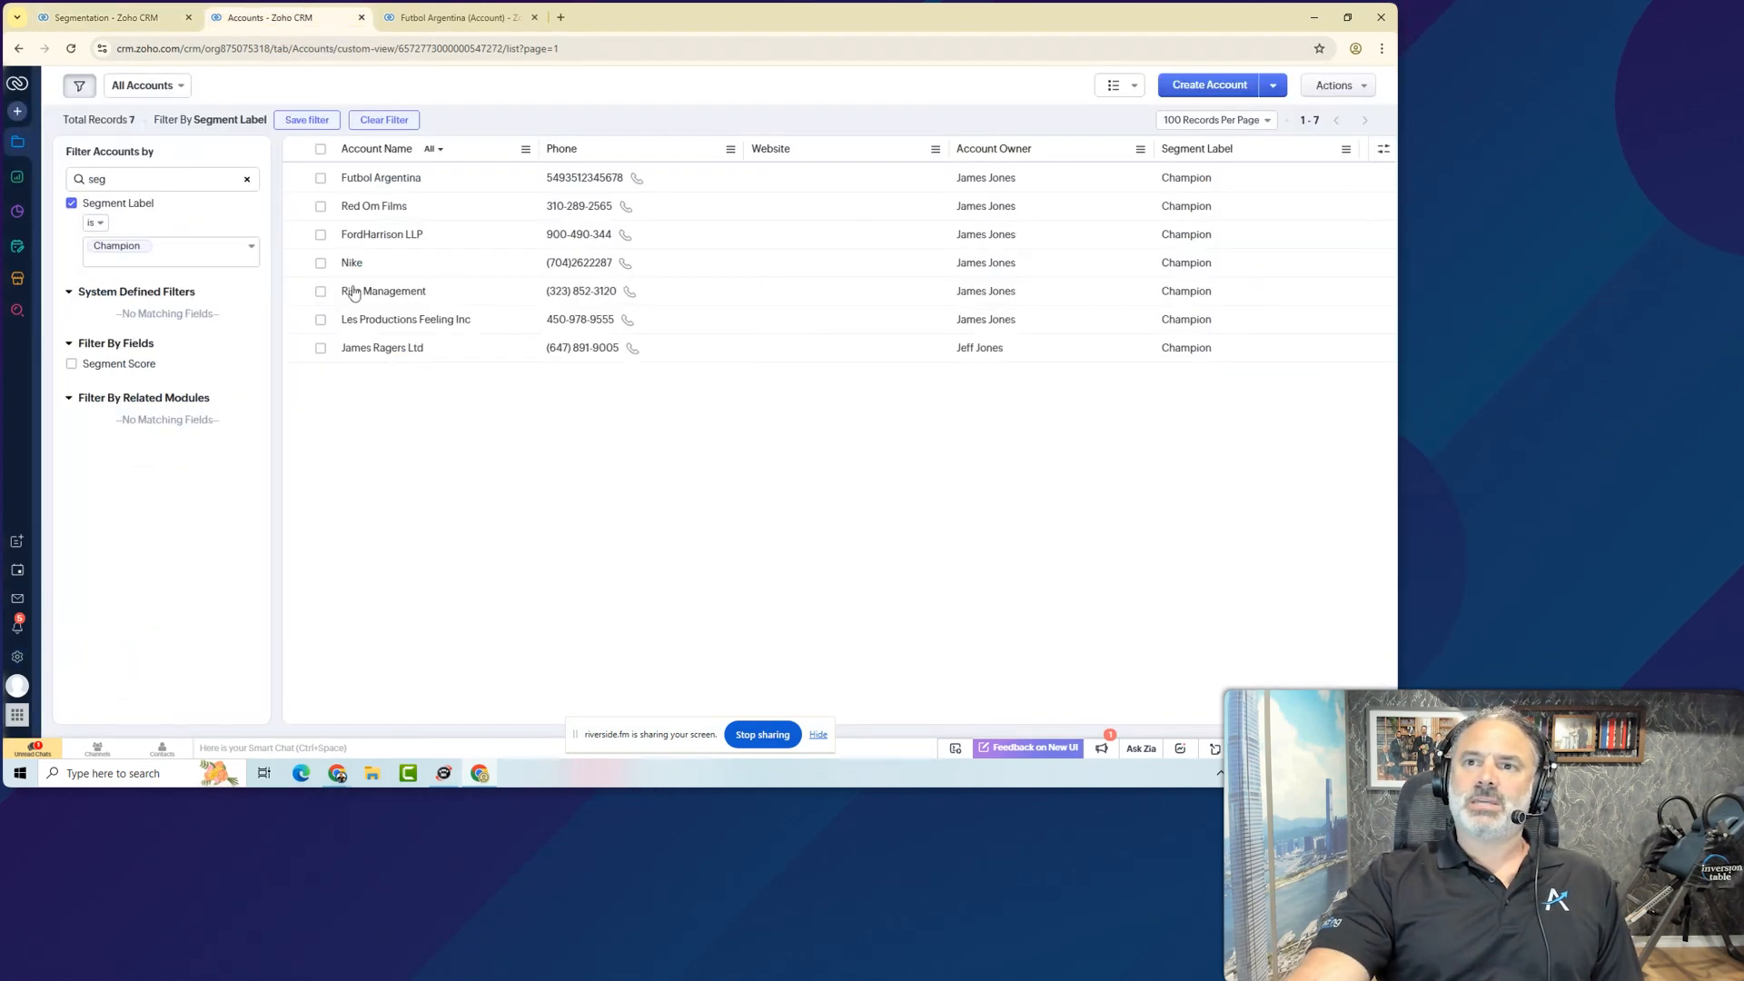